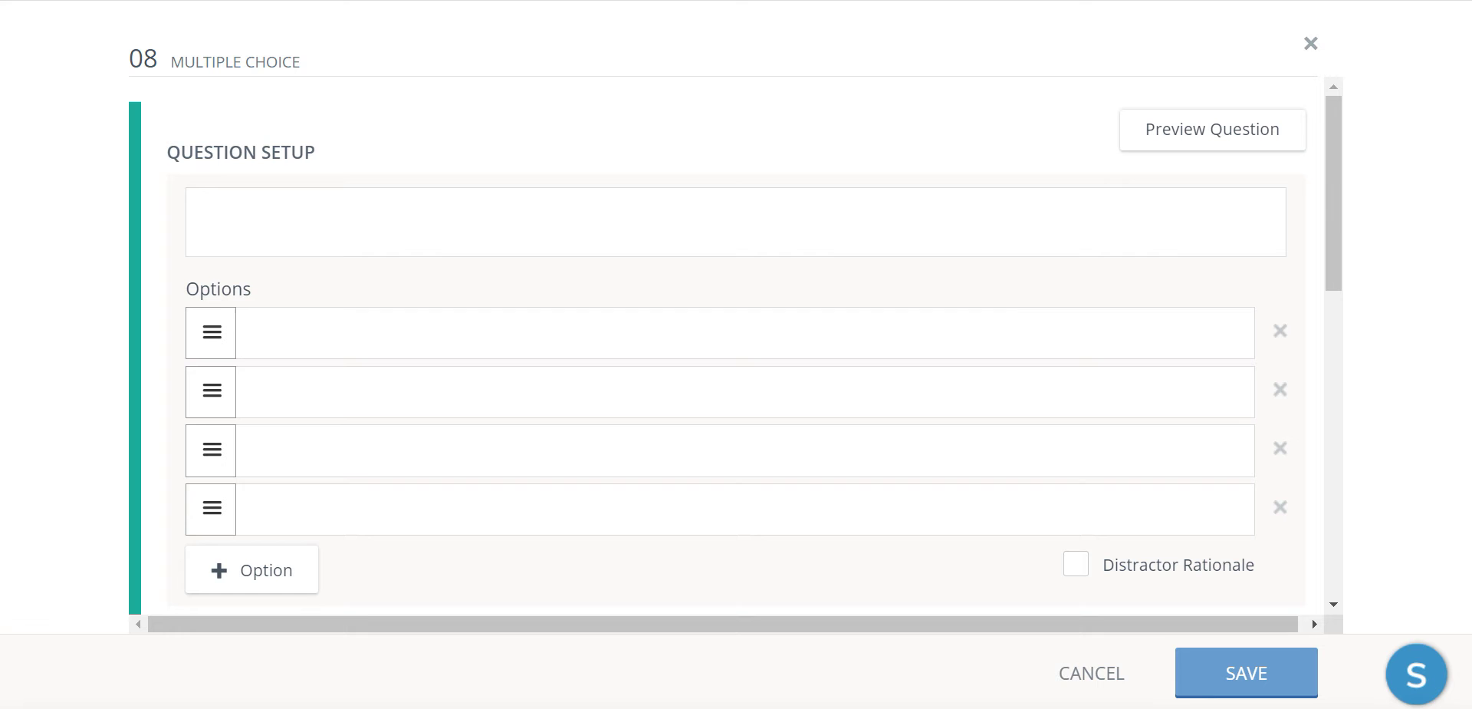
Cancel the unfinished question and open a new blank Multiple Choice item 08.
click(1101, 679)
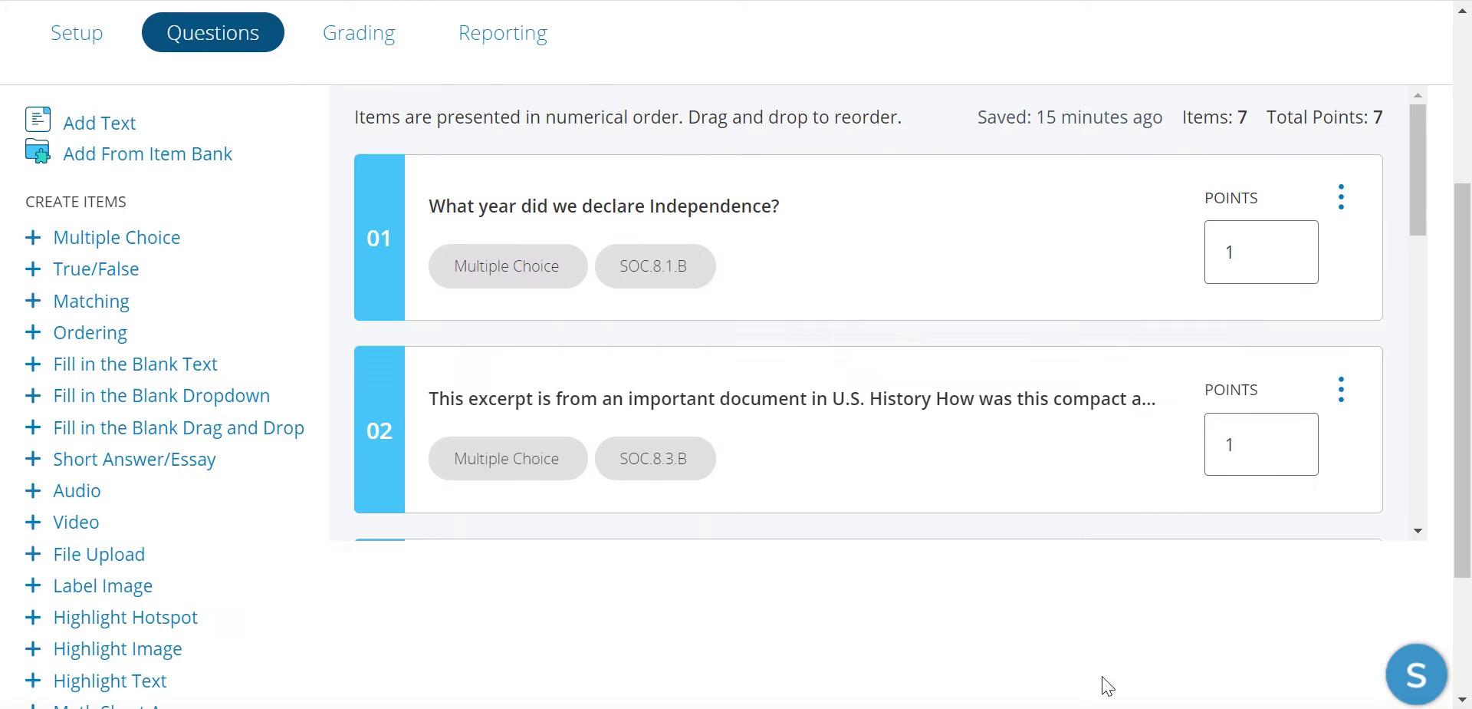
click(134, 245)
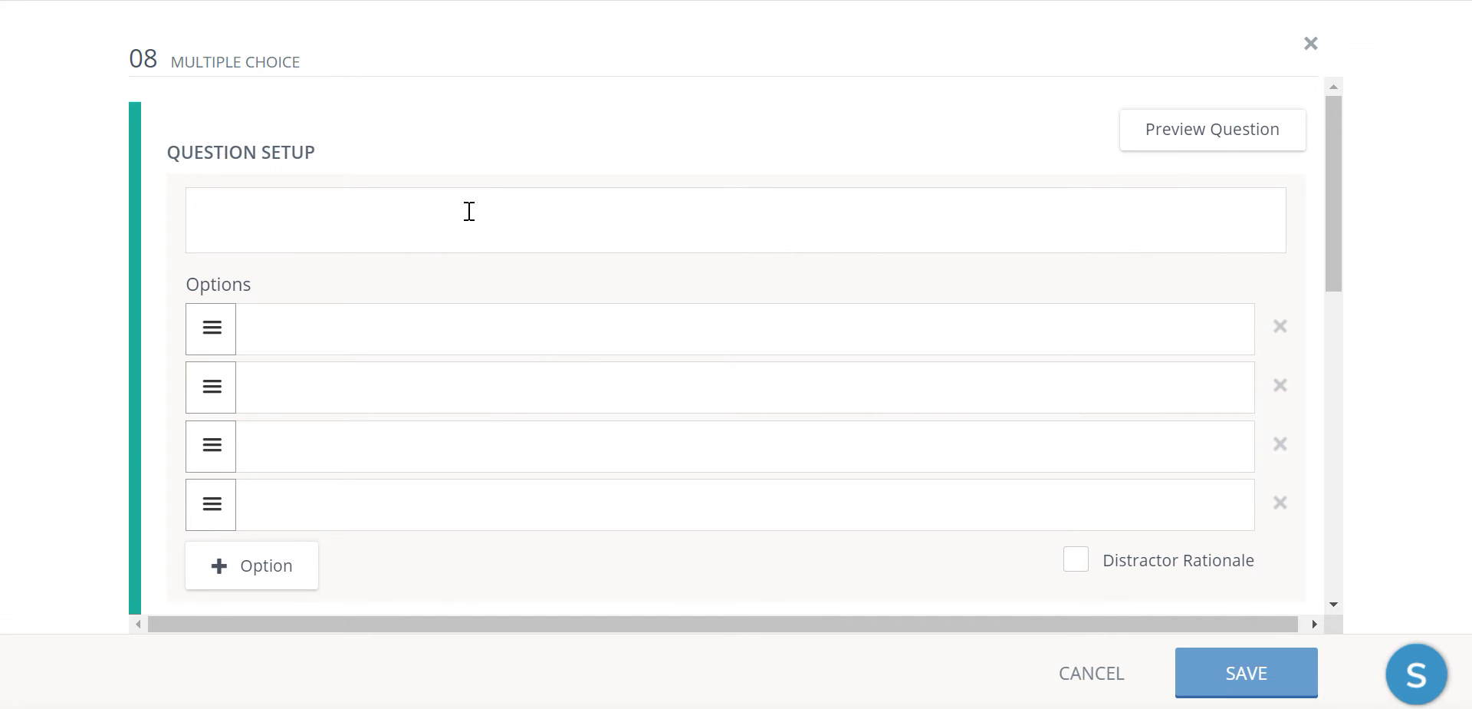
In Google Docs, scroll to the top and select the two opening lines and the Lincoln cartoon.
key(alt+Tab)
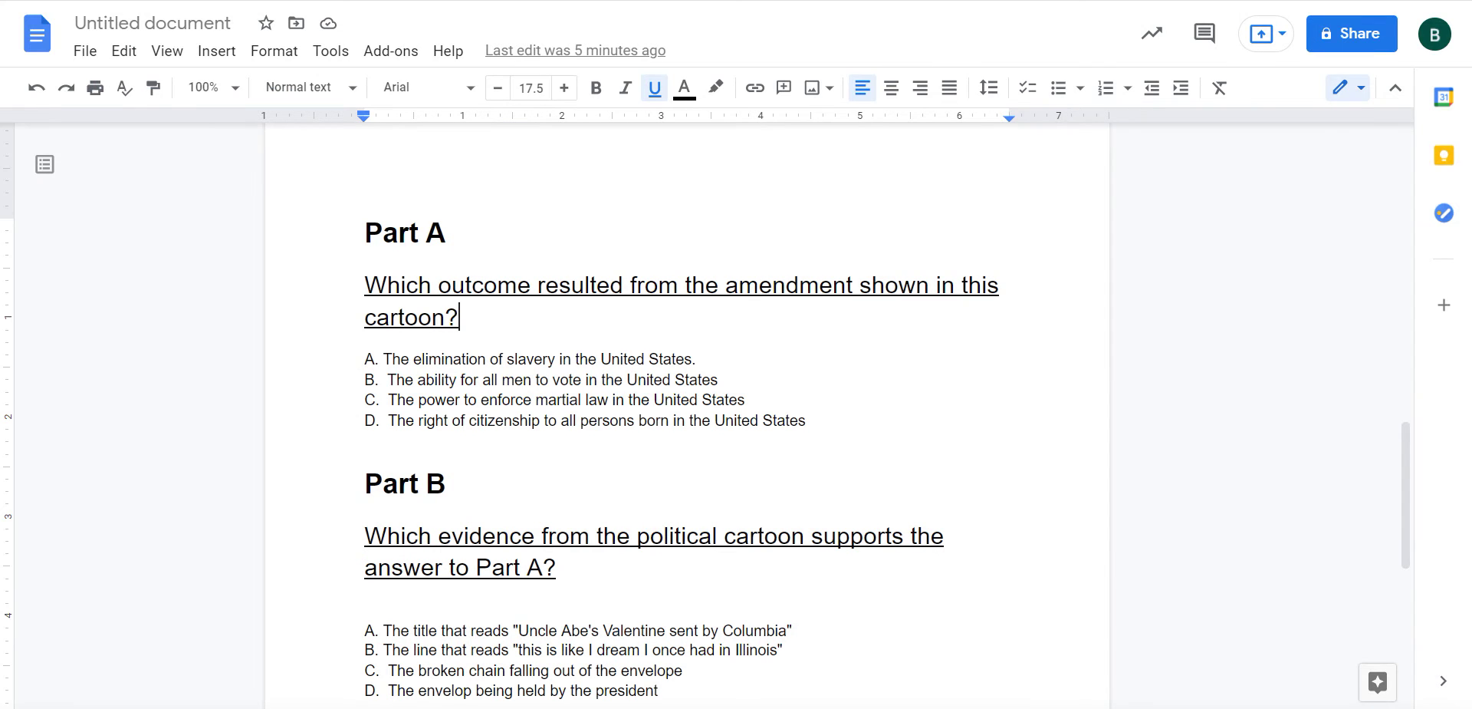
mouse_move(1405, 441)
mouse_down()
mouse_move(1376, 155)
mouse_move(1406, 425)
mouse_up()
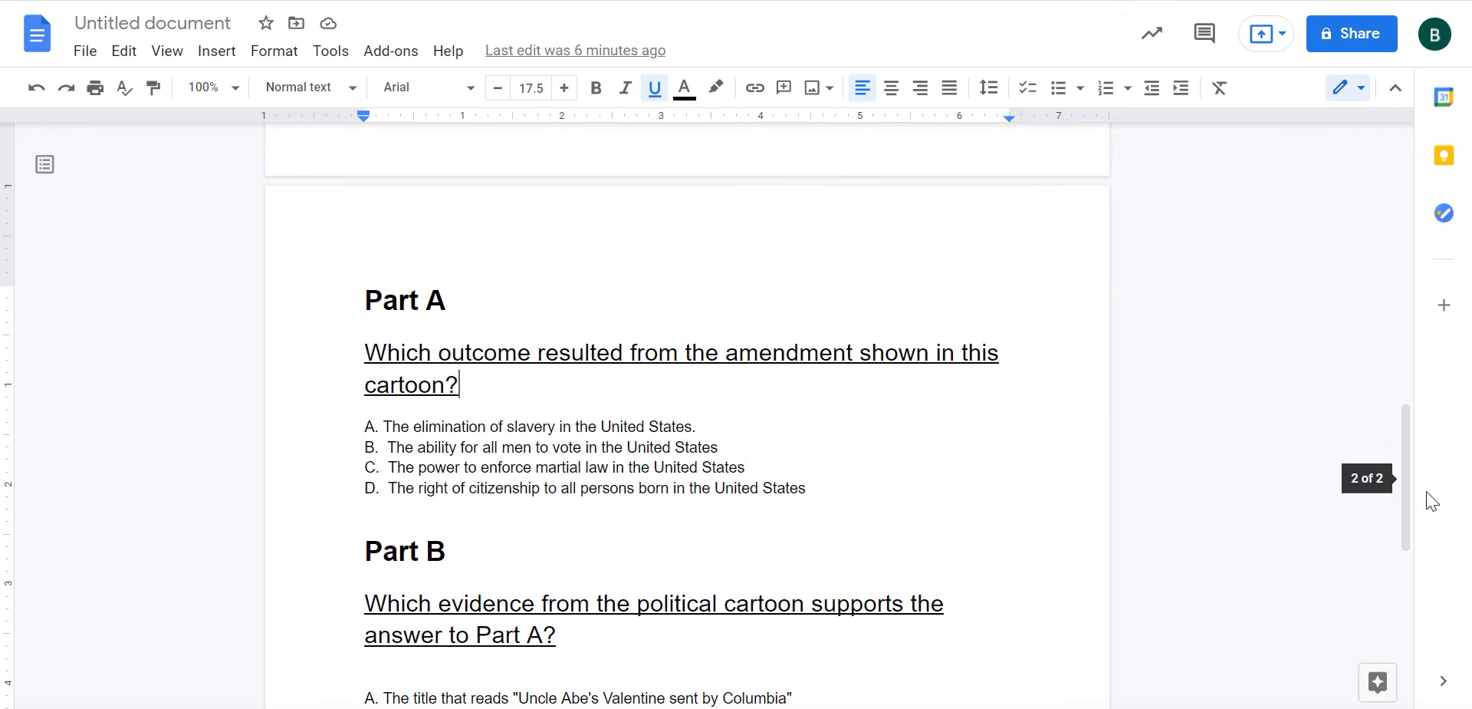
drag(1403, 499, 1310, 408)
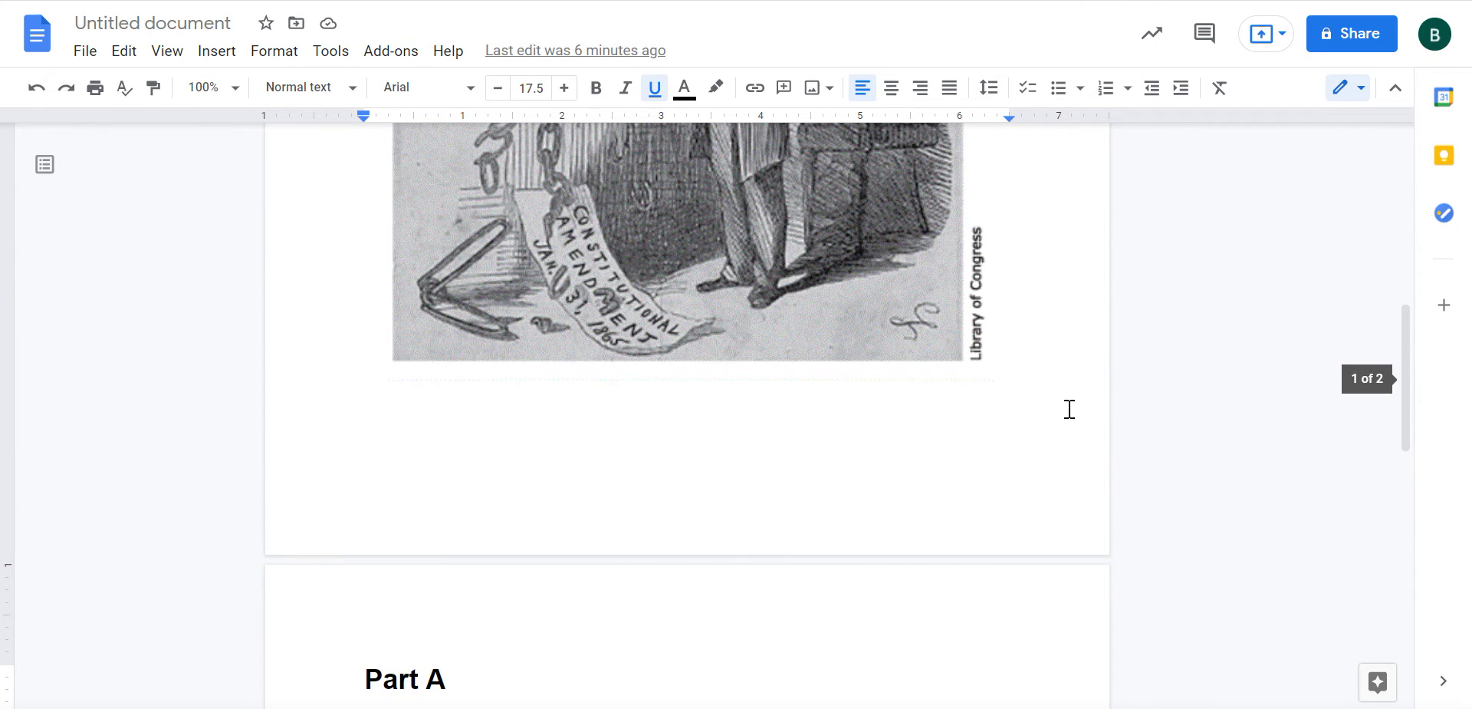
drag(1068, 407, 567, 15)
key(ctrl+c)
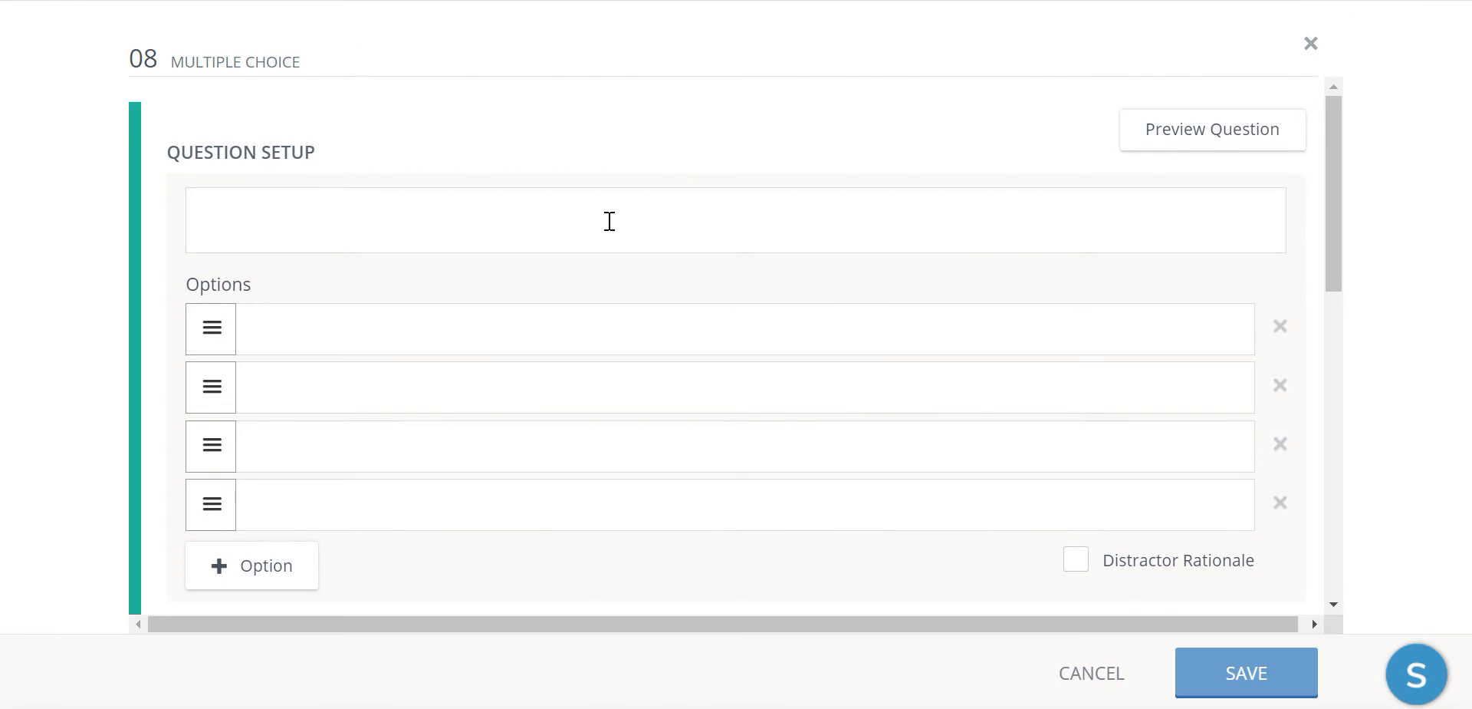
Paste the two intro lines and the Lincoln Valentine cartoon into item 08's question box.
click(610, 221)
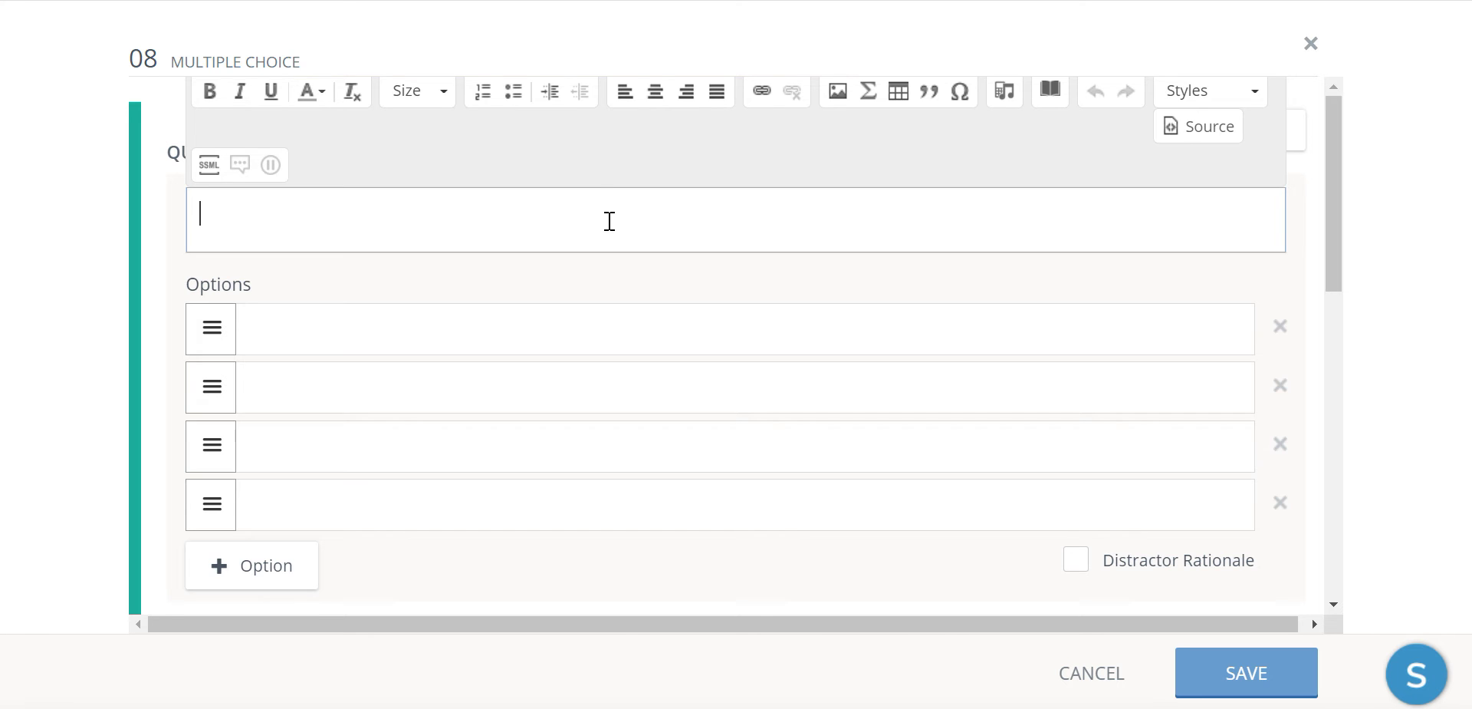
key(ctrl+v)
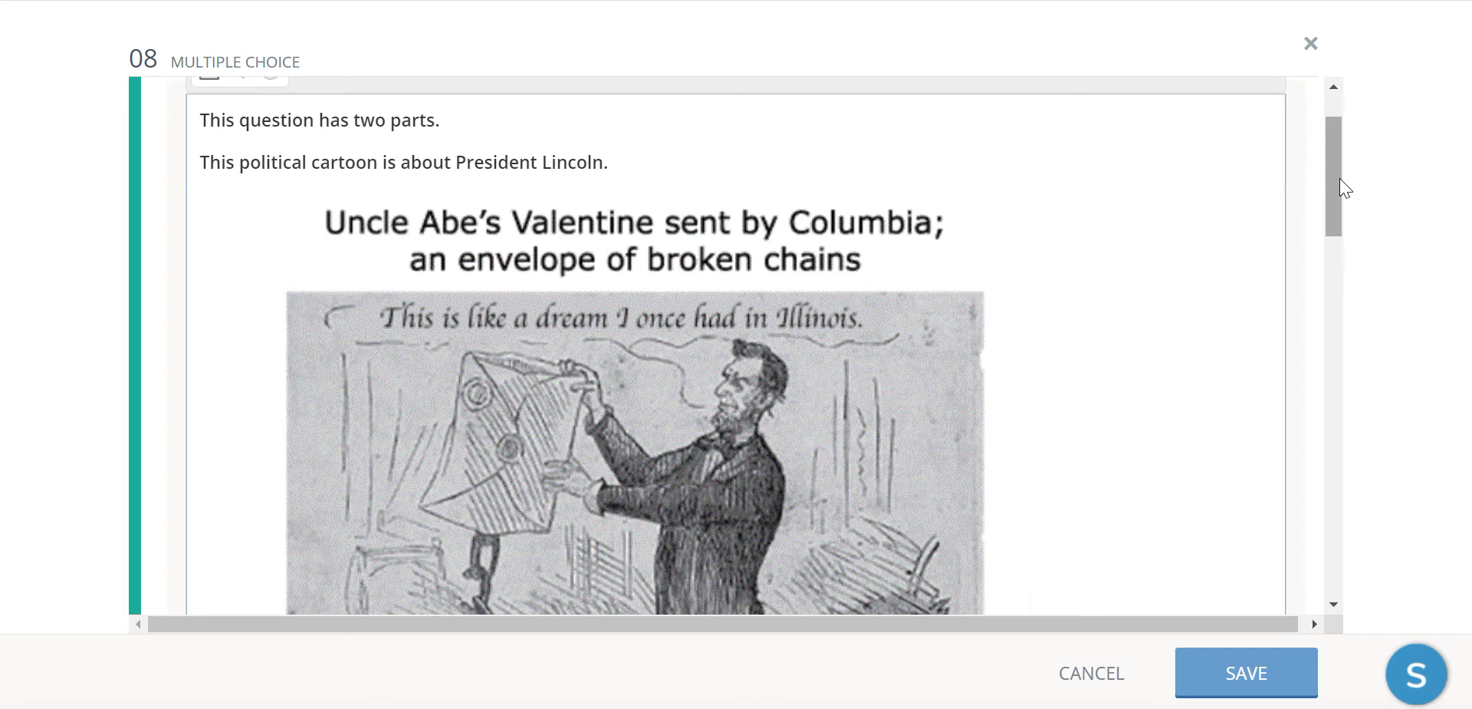
drag(1340, 187, 1338, 145)
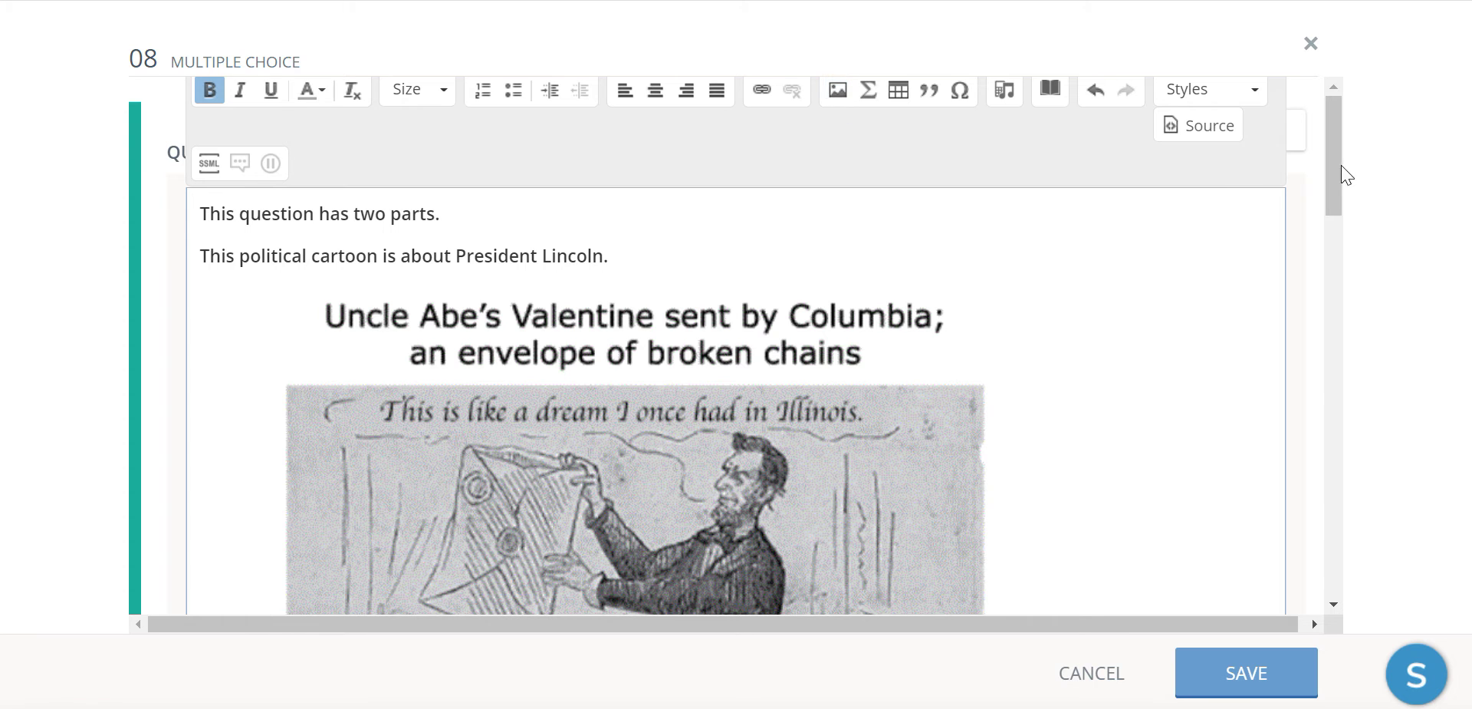
drag(1338, 157, 1360, 384)
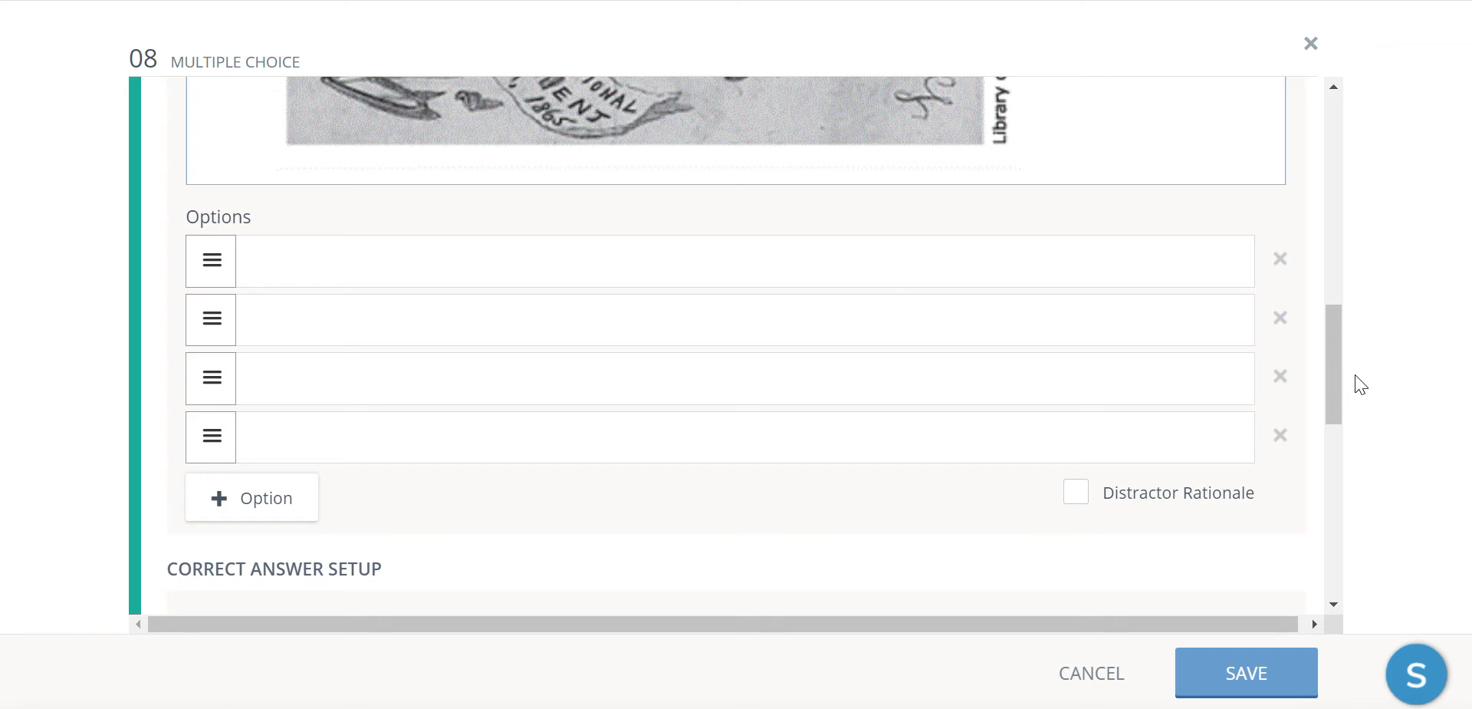
Copy the Part A heading and its amendment-outcome question from the document into the first option row.
click(784, 273)
key(ctrl+Tab)
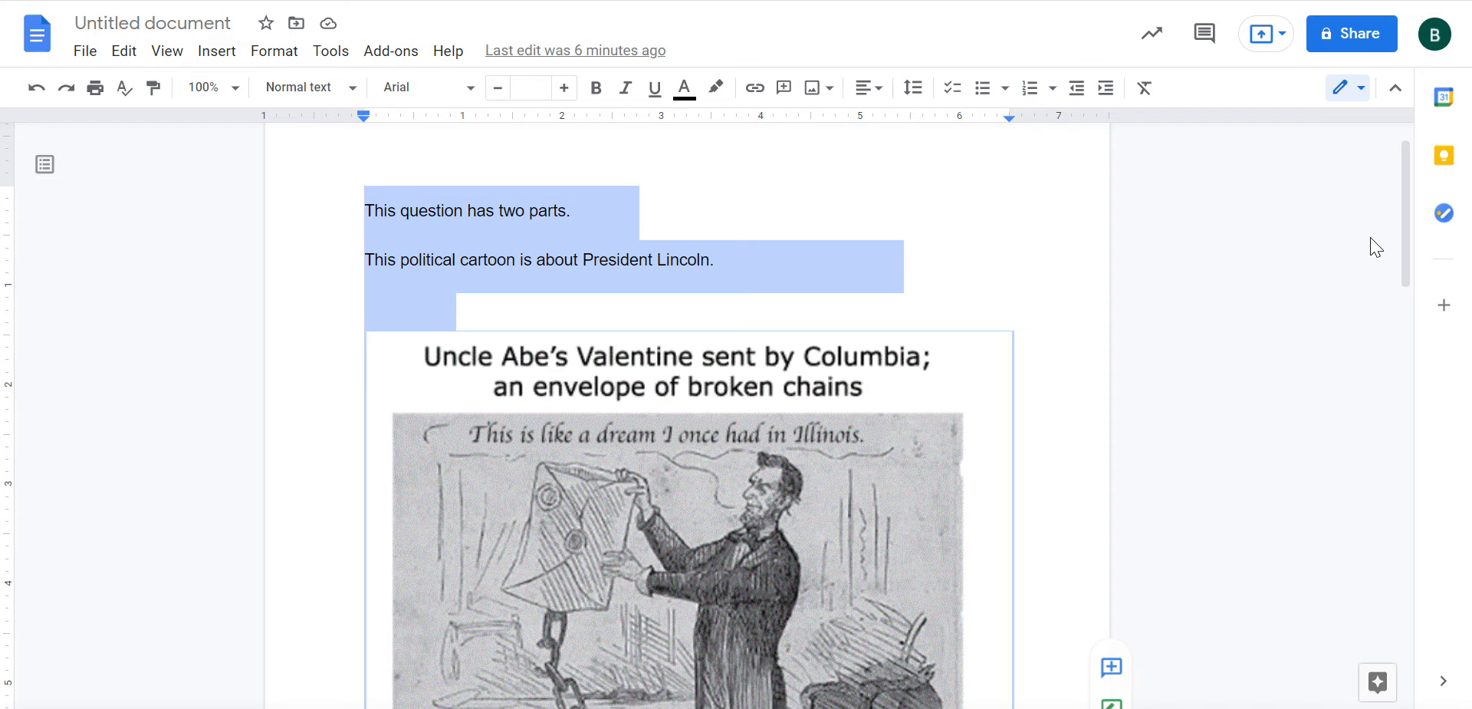
drag(1404, 291, 1417, 500)
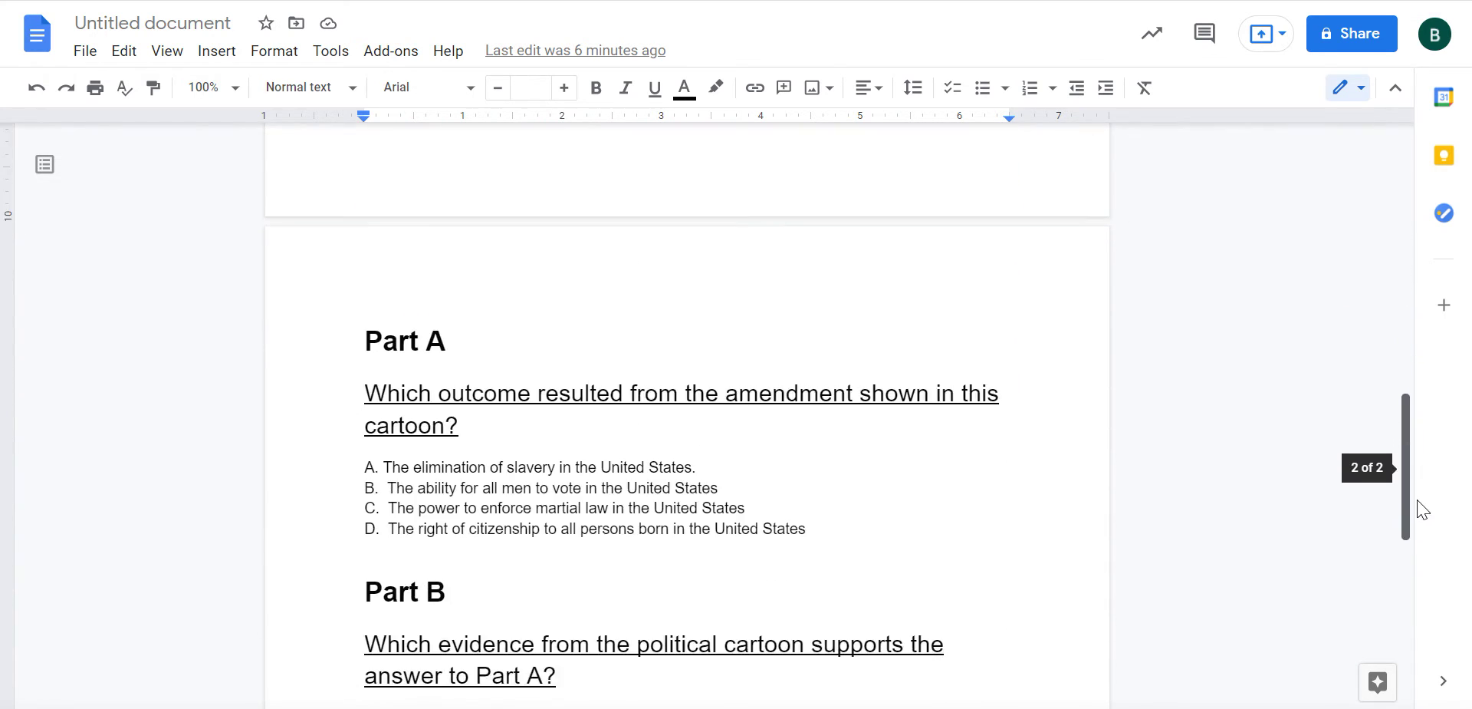
scroll(825, 506, down, 1)
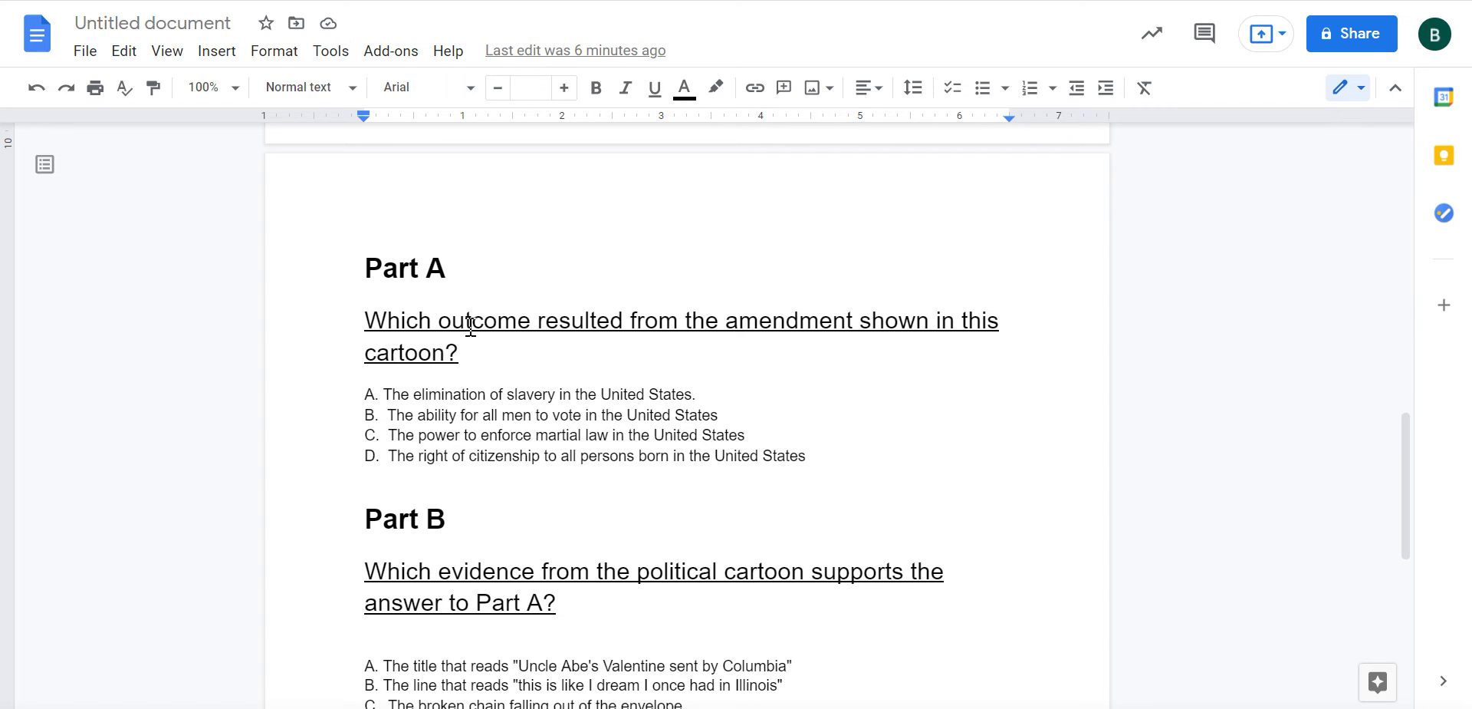
click(481, 353)
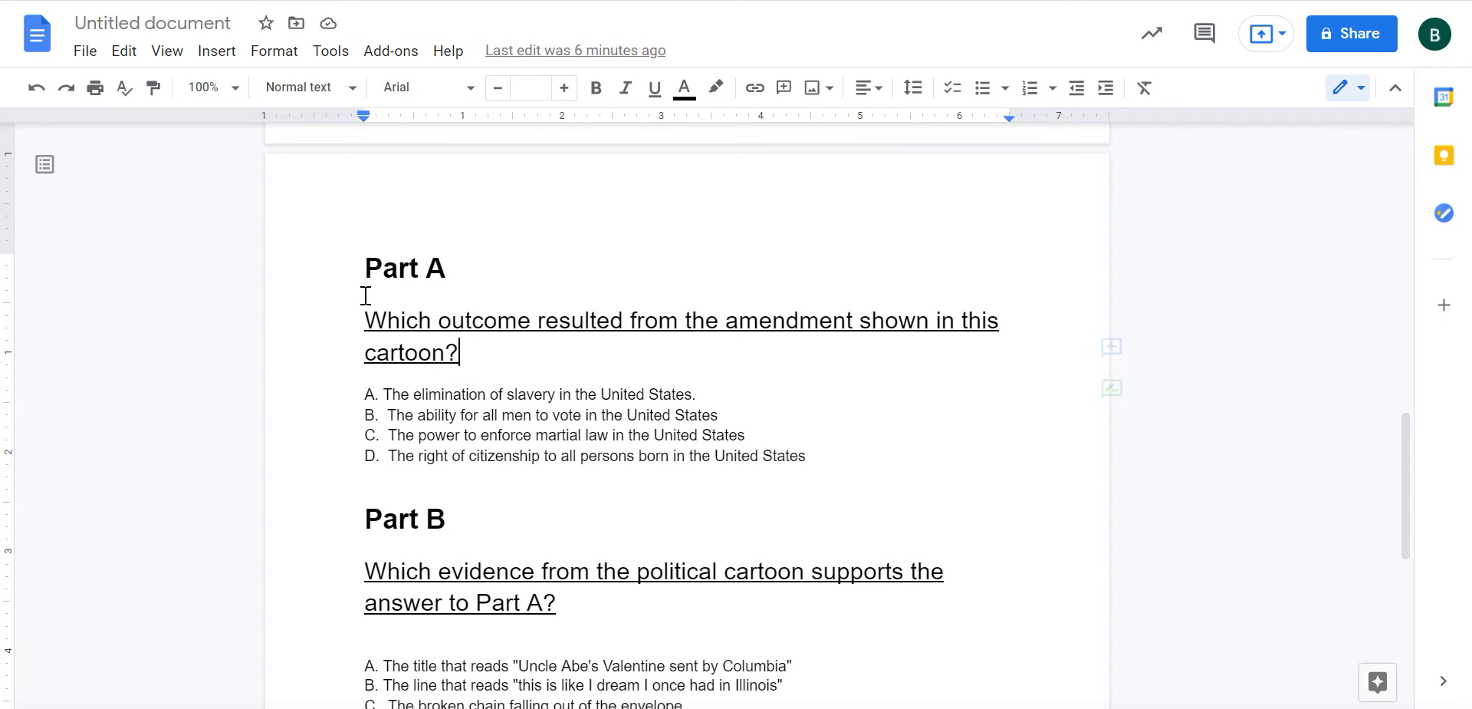
shift+click(332, 256)
key(ctrl+c)
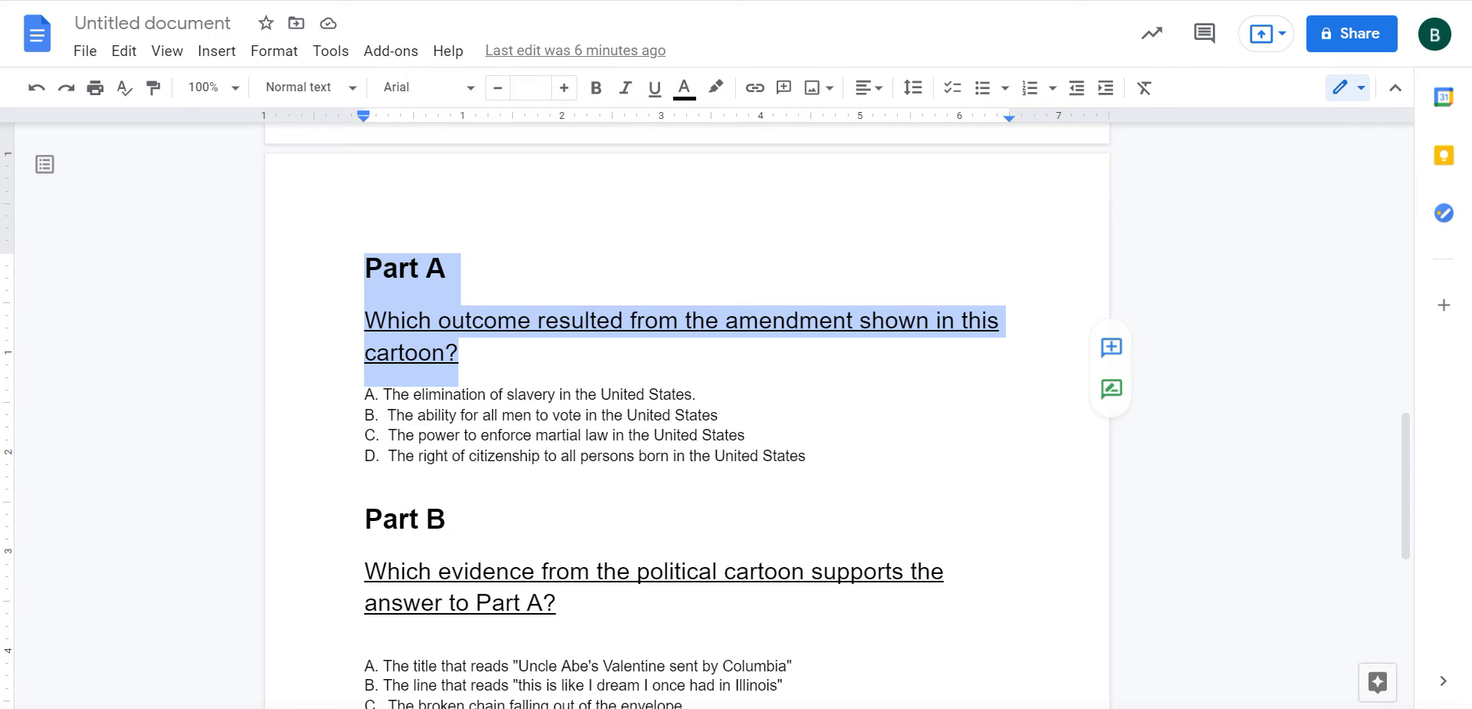
key(alt+Tab)
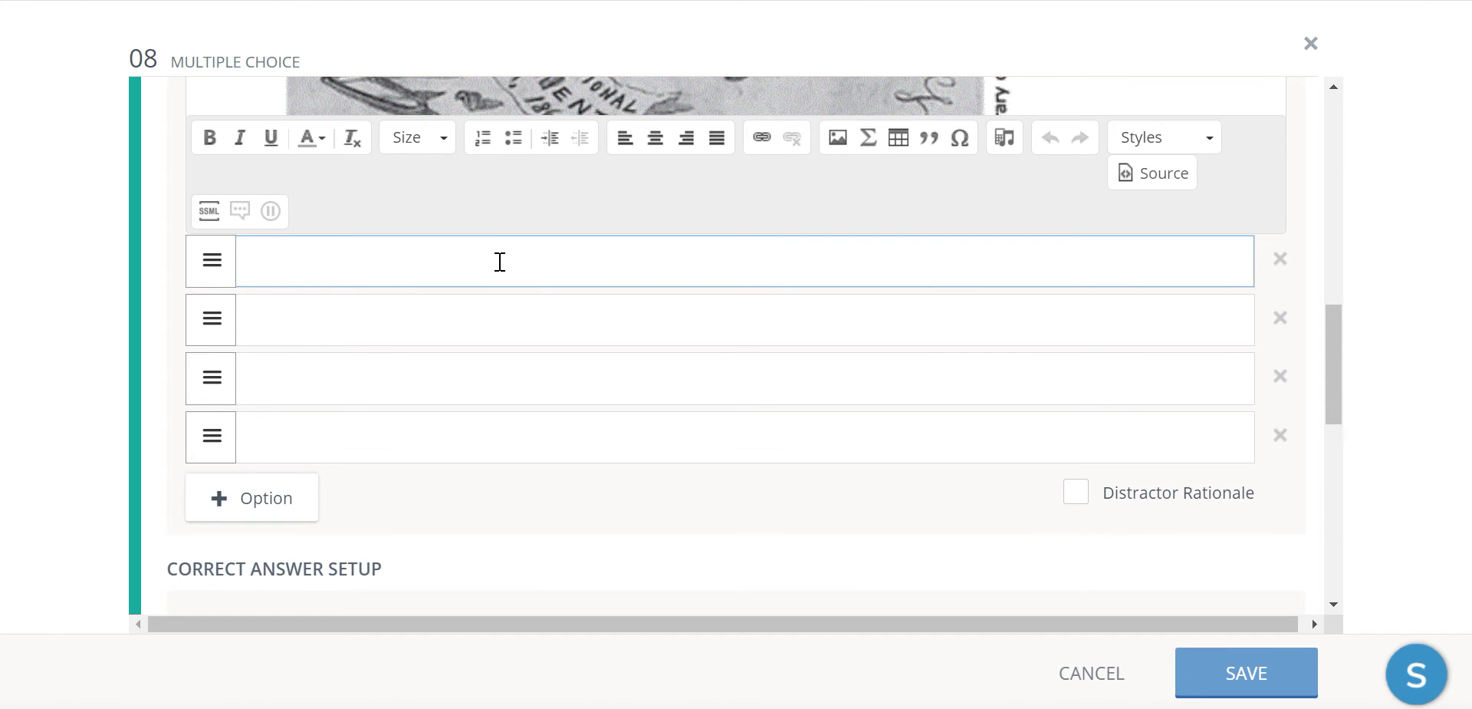
key(ctrl+v)
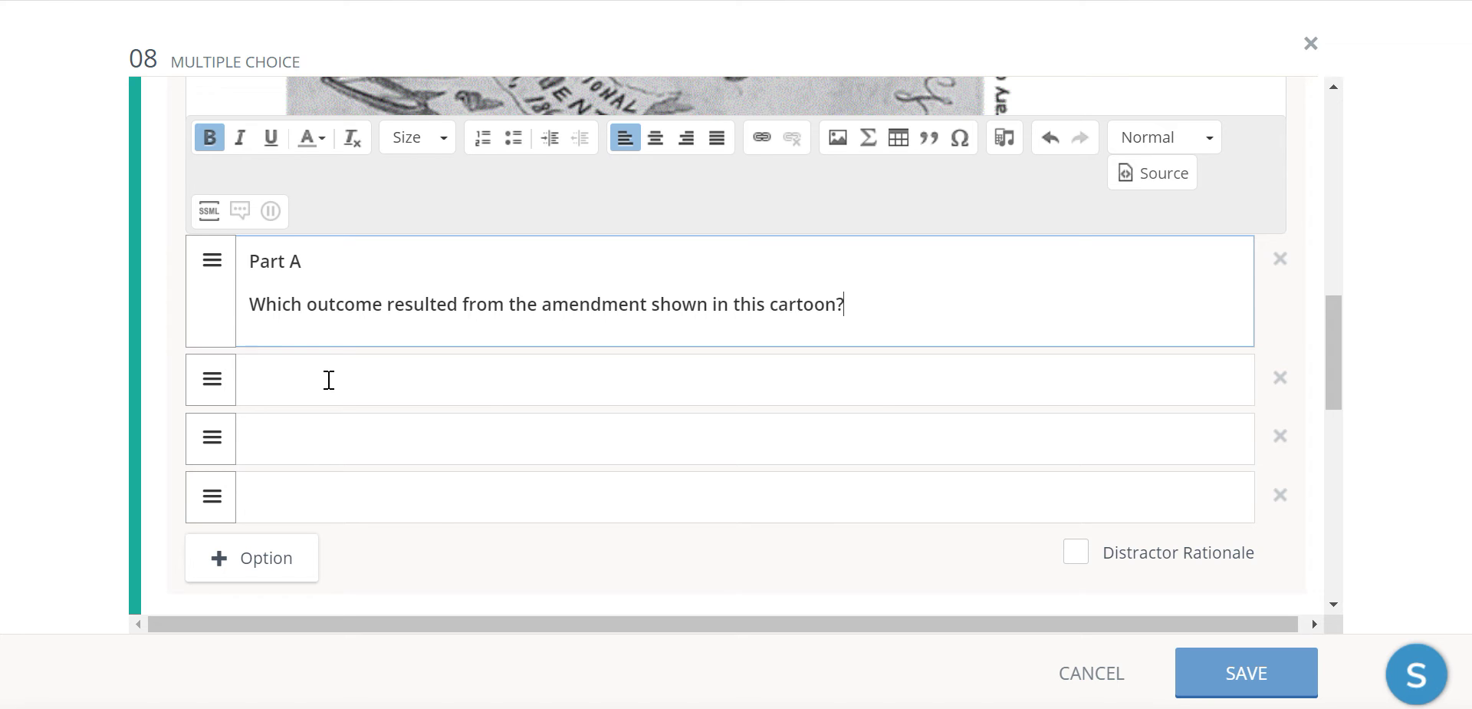
click(329, 379)
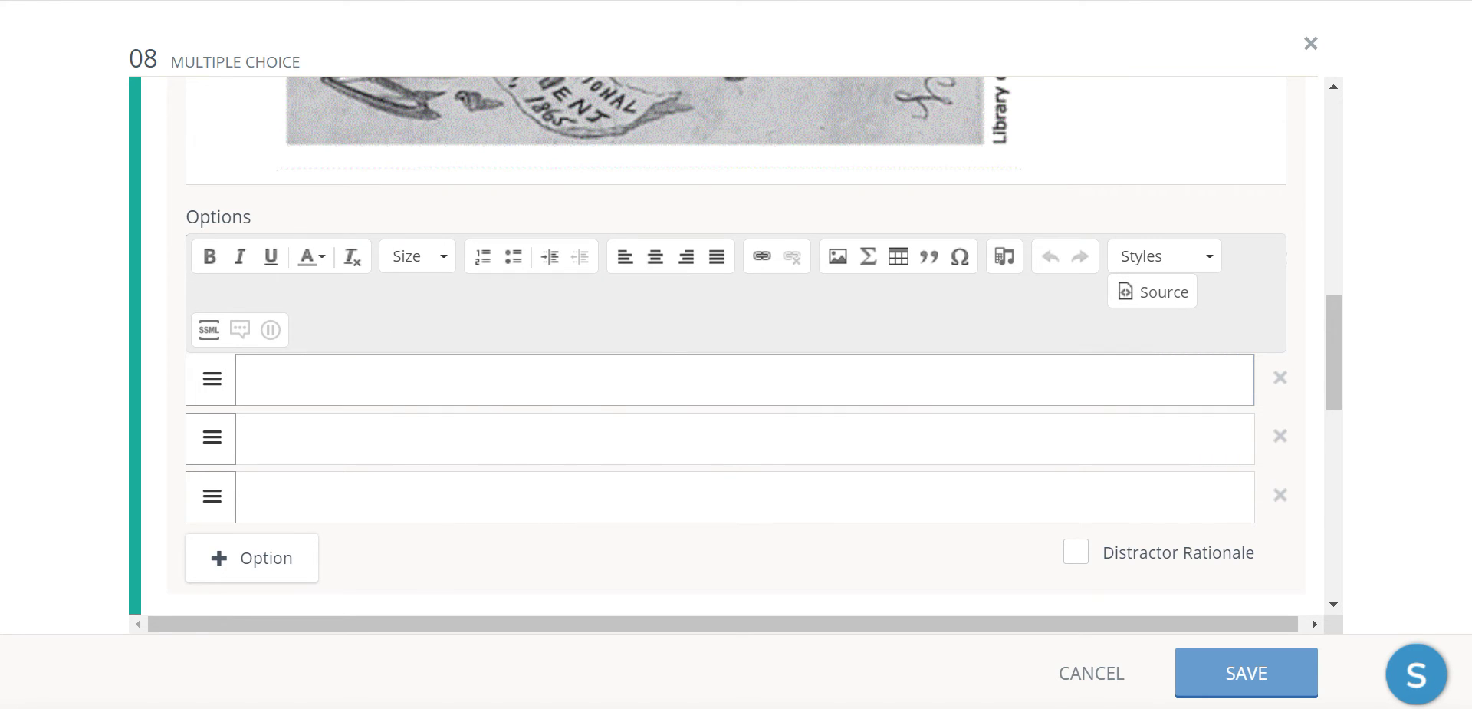
key(alt+Tab)
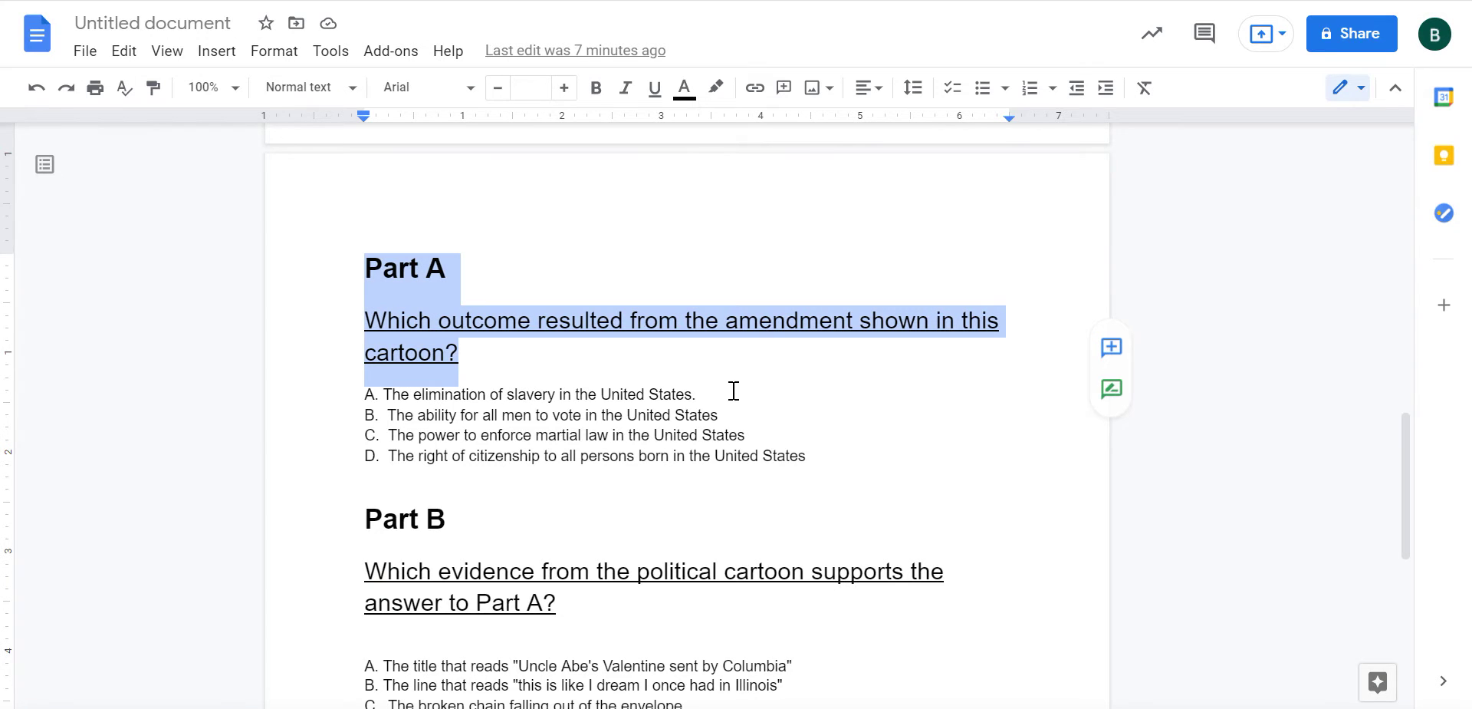
Paste Part A's answer choices A and B into the option rows below the Part A prompt.
triple_click(655, 393)
key(ctrl+c)
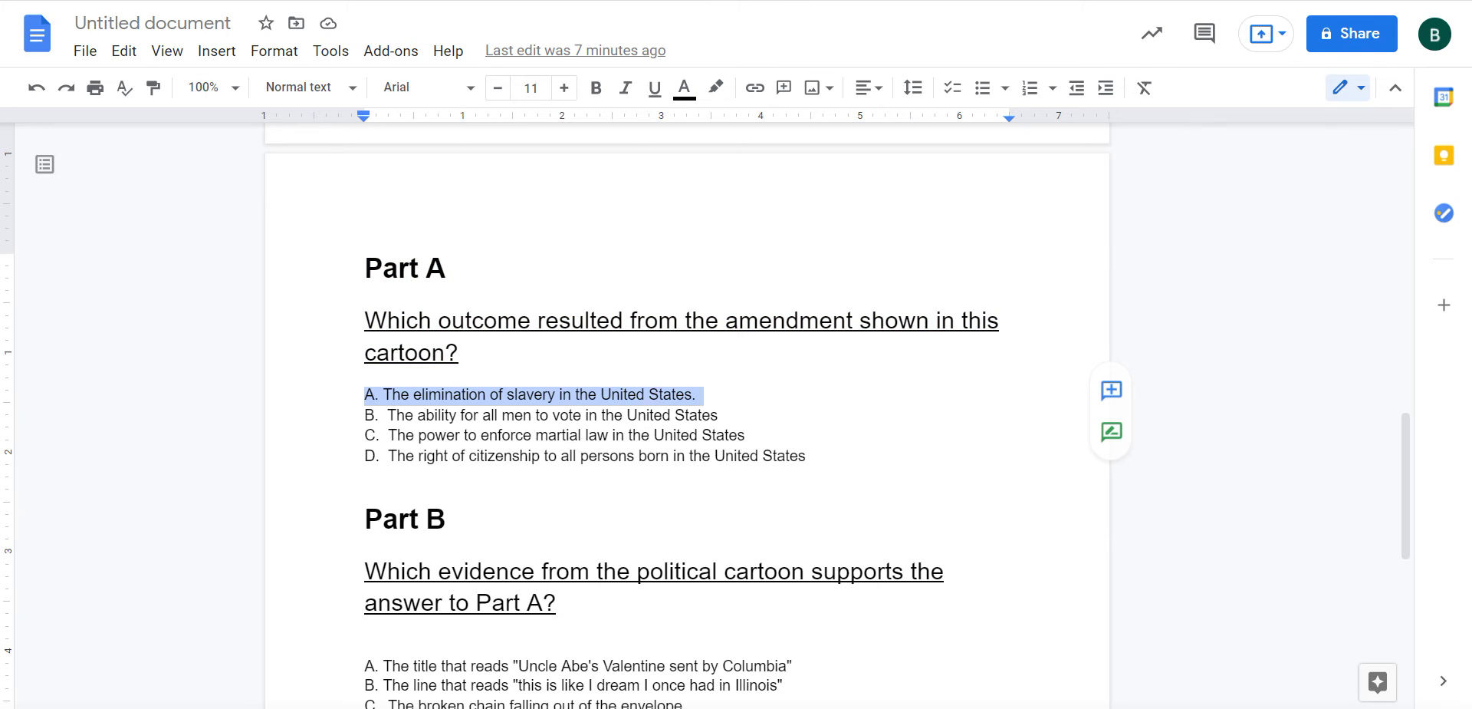
key(alt+Tab)
key(ctrl+v)
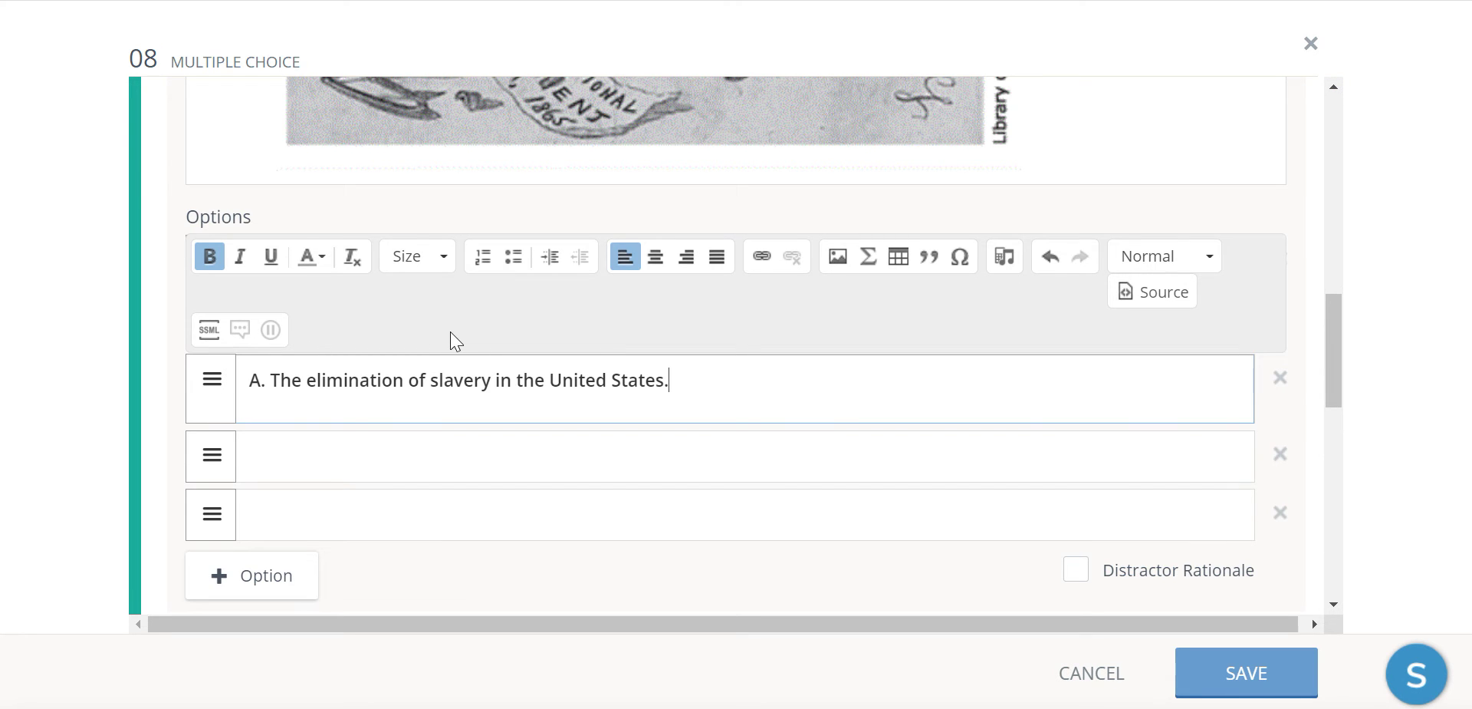
key(alt+Tab)
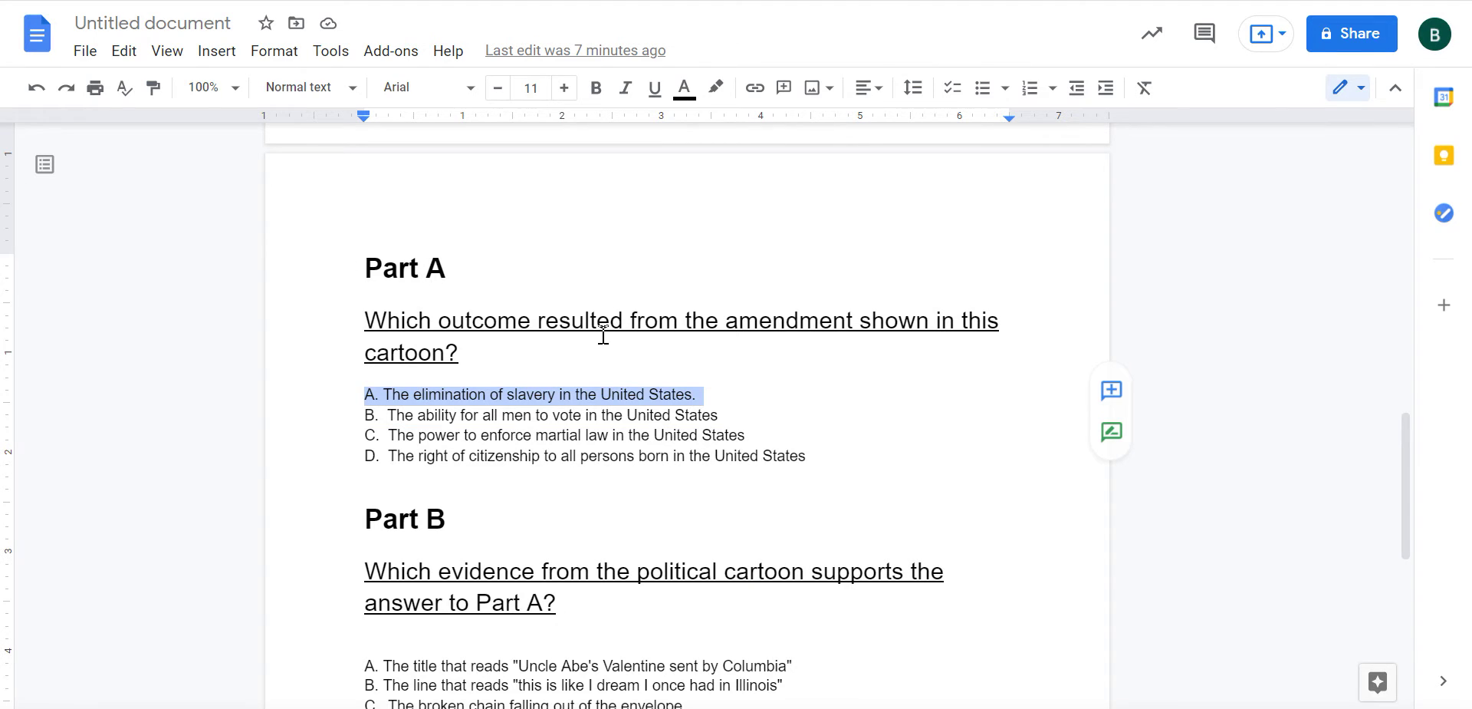
click(590, 414)
triple_click(590, 414)
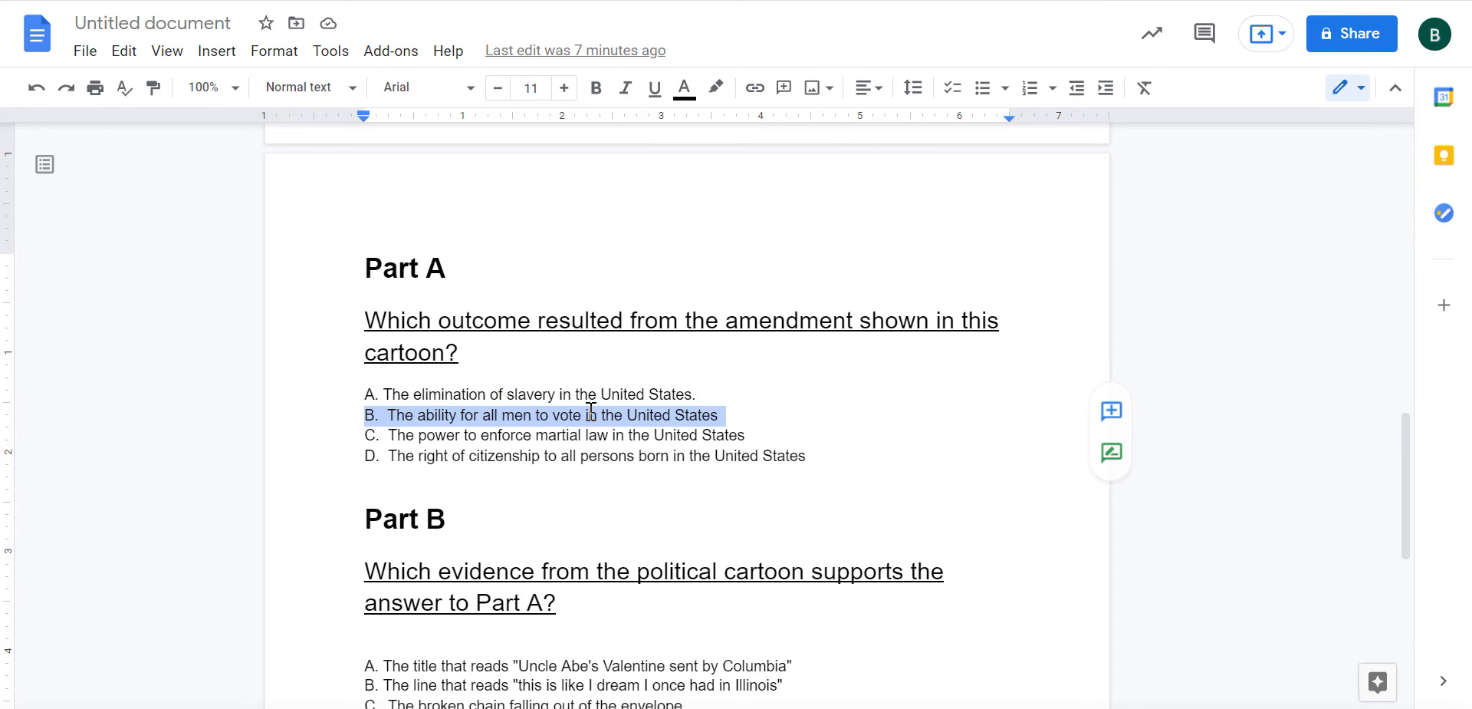
key(ctrl+c)
key(alt+Tab)
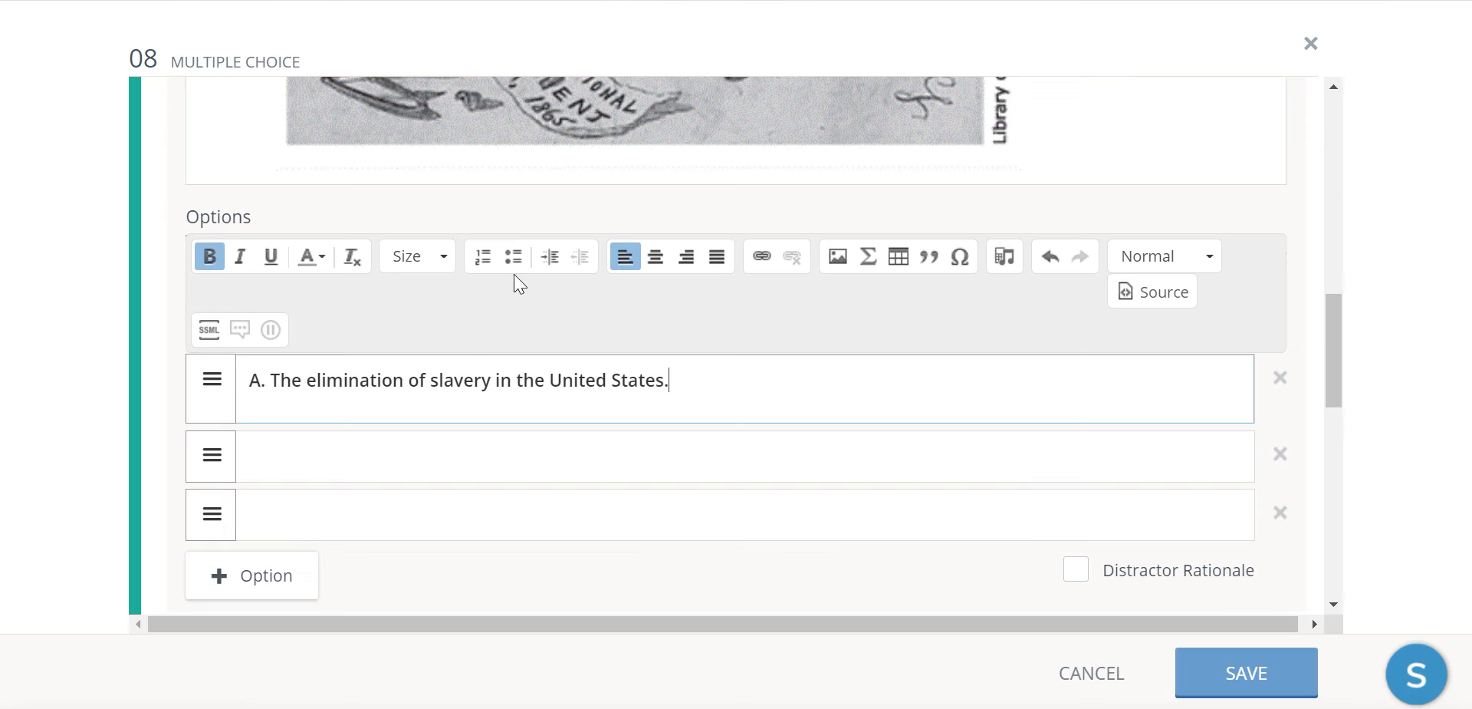
click(421, 458)
key(ctrl+v)
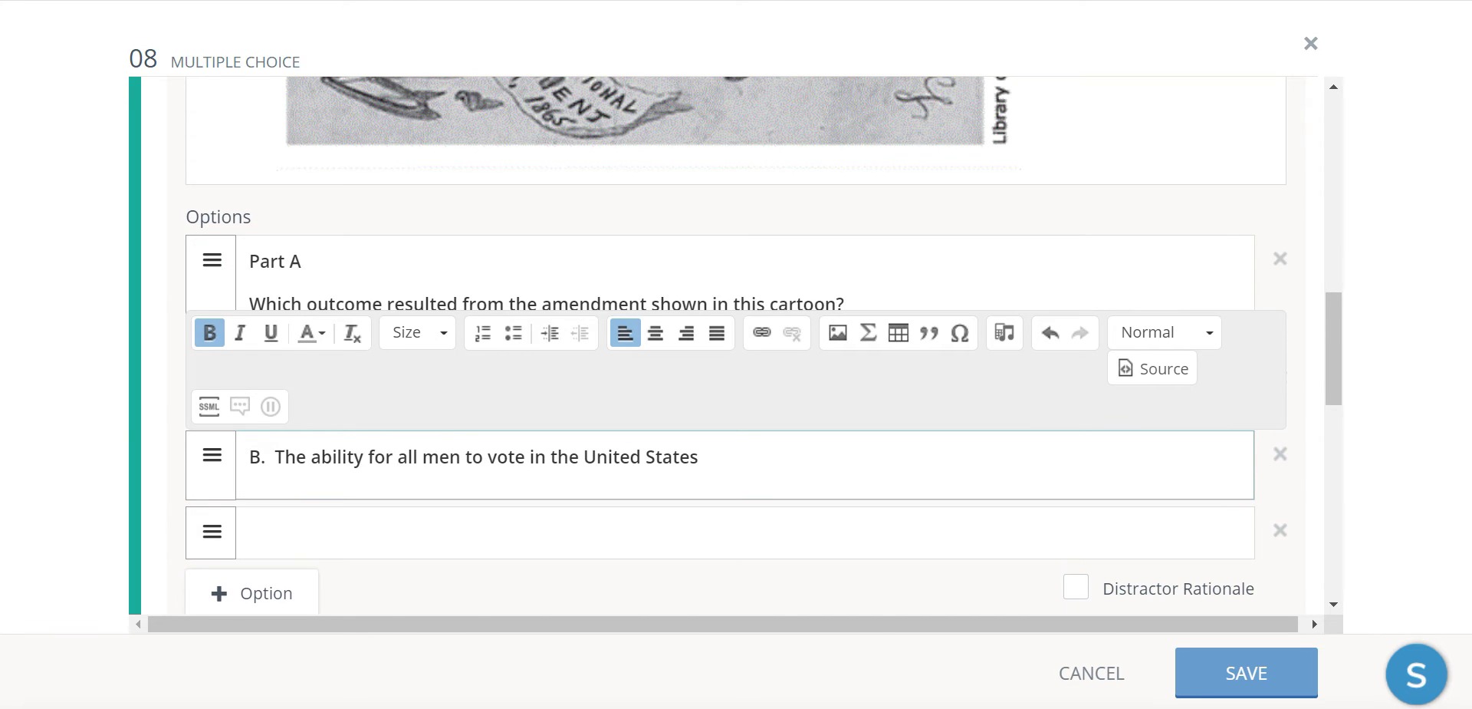
Paste Part A's answer choice C into the option row below choice B.
key(alt+Tab)
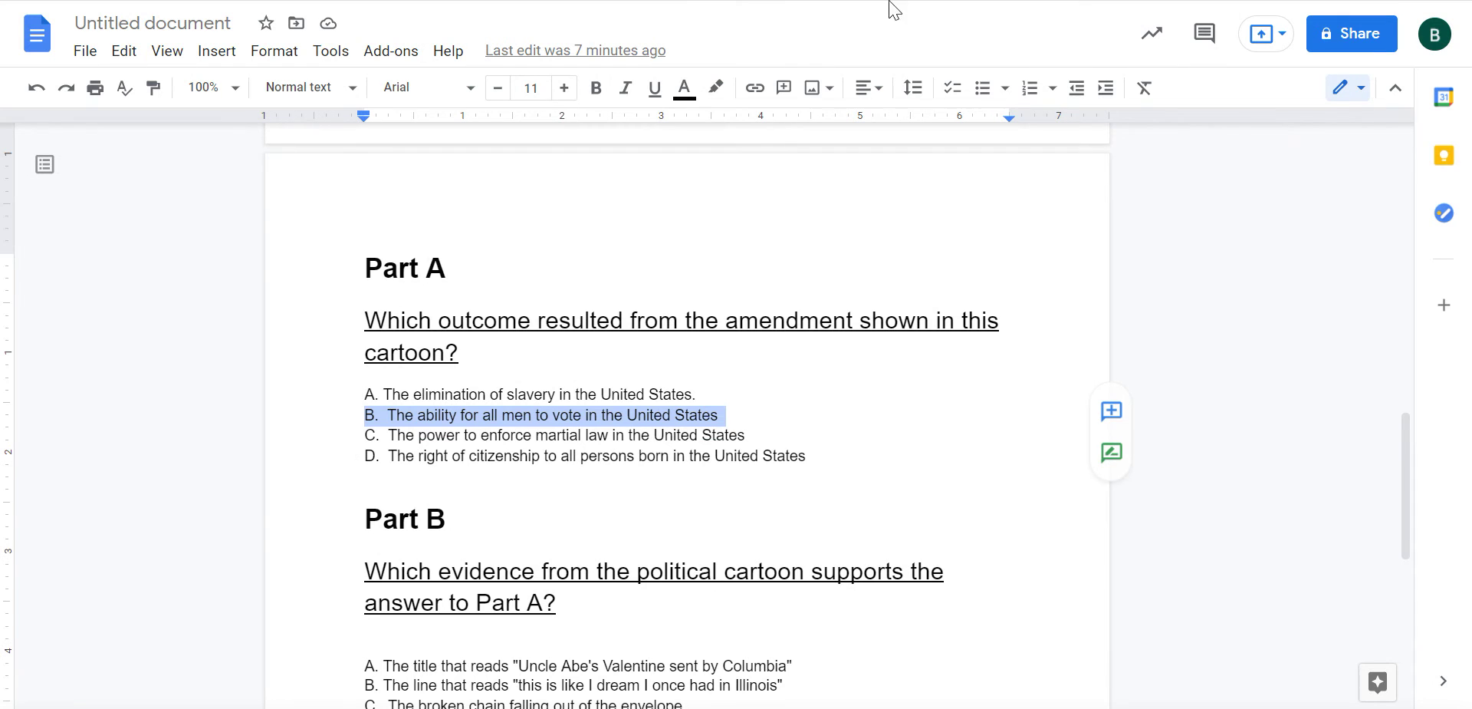
triple_click(608, 436)
key(ctrl+c)
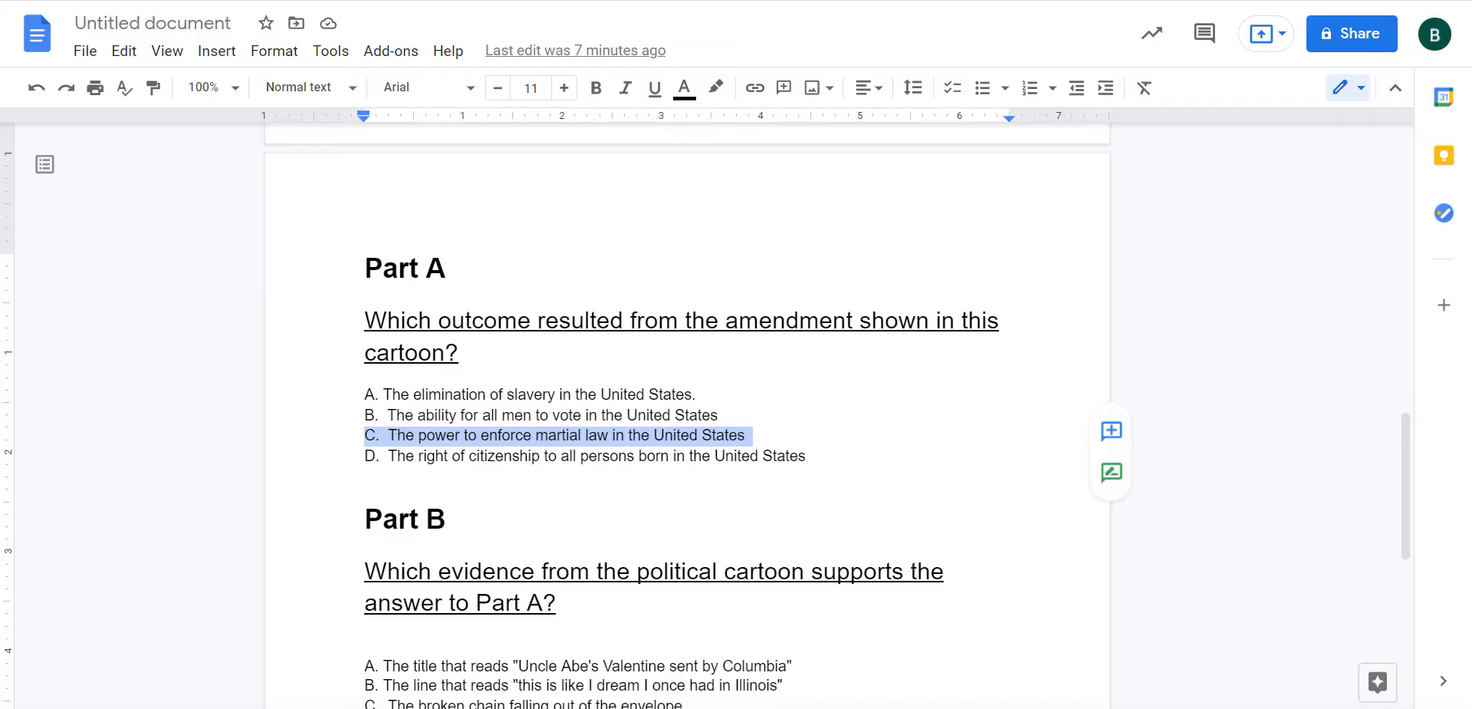
key(alt+Tab)
click(550, 524)
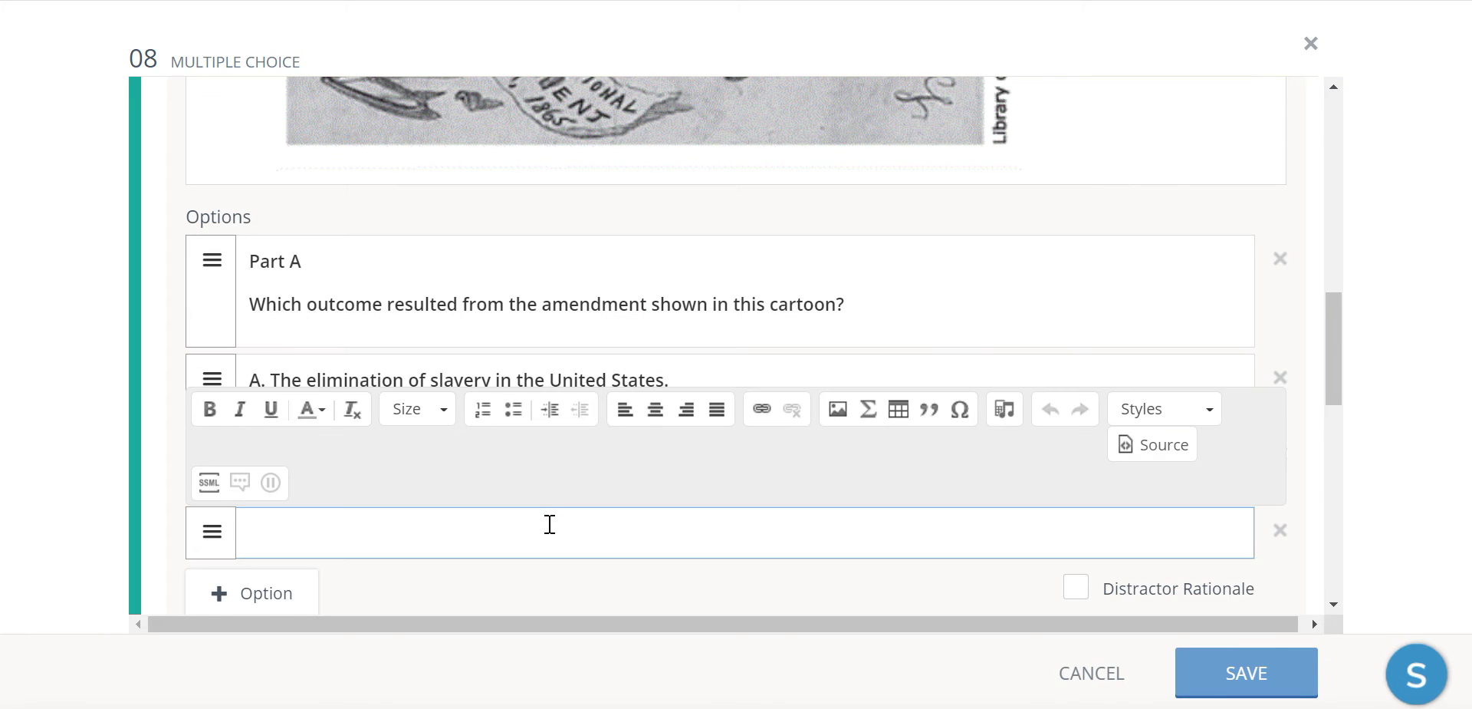
key(ctrl+v)
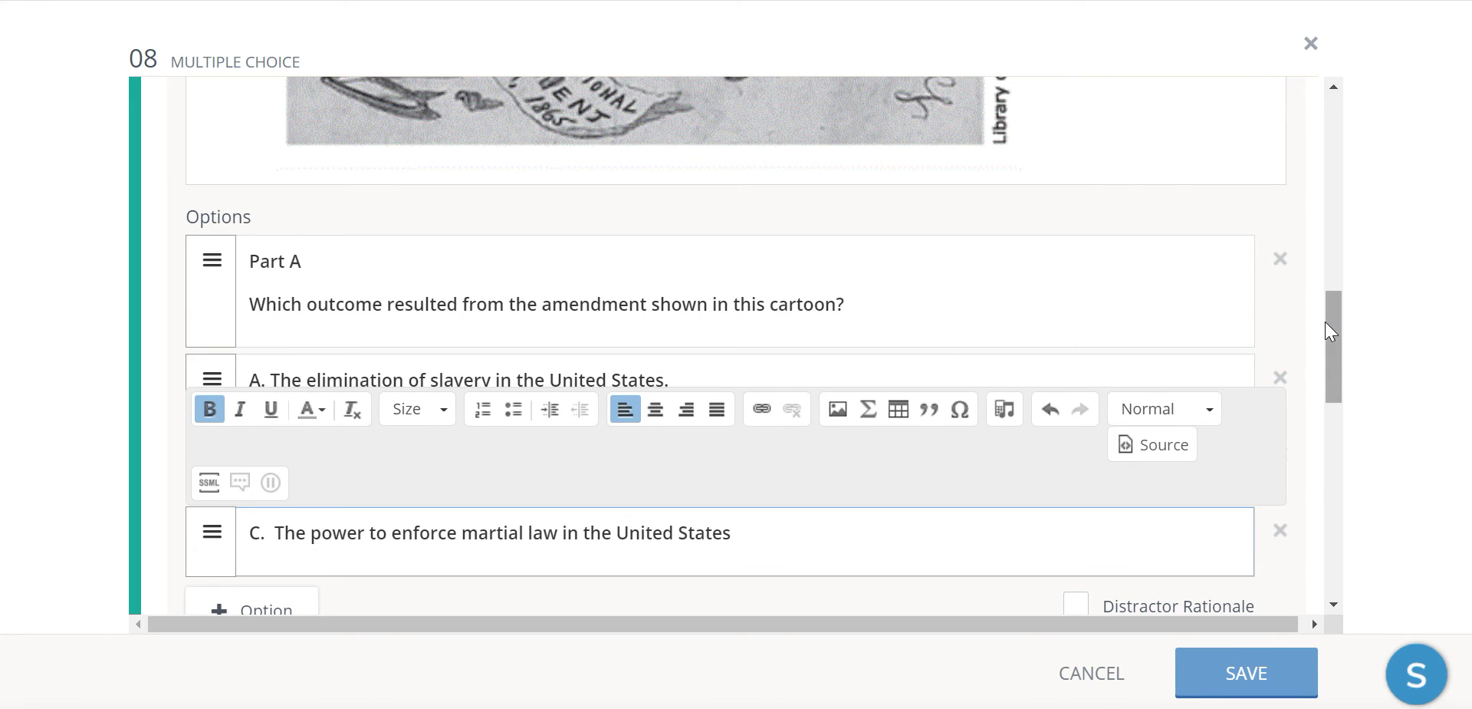
drag(1331, 332, 1335, 368)
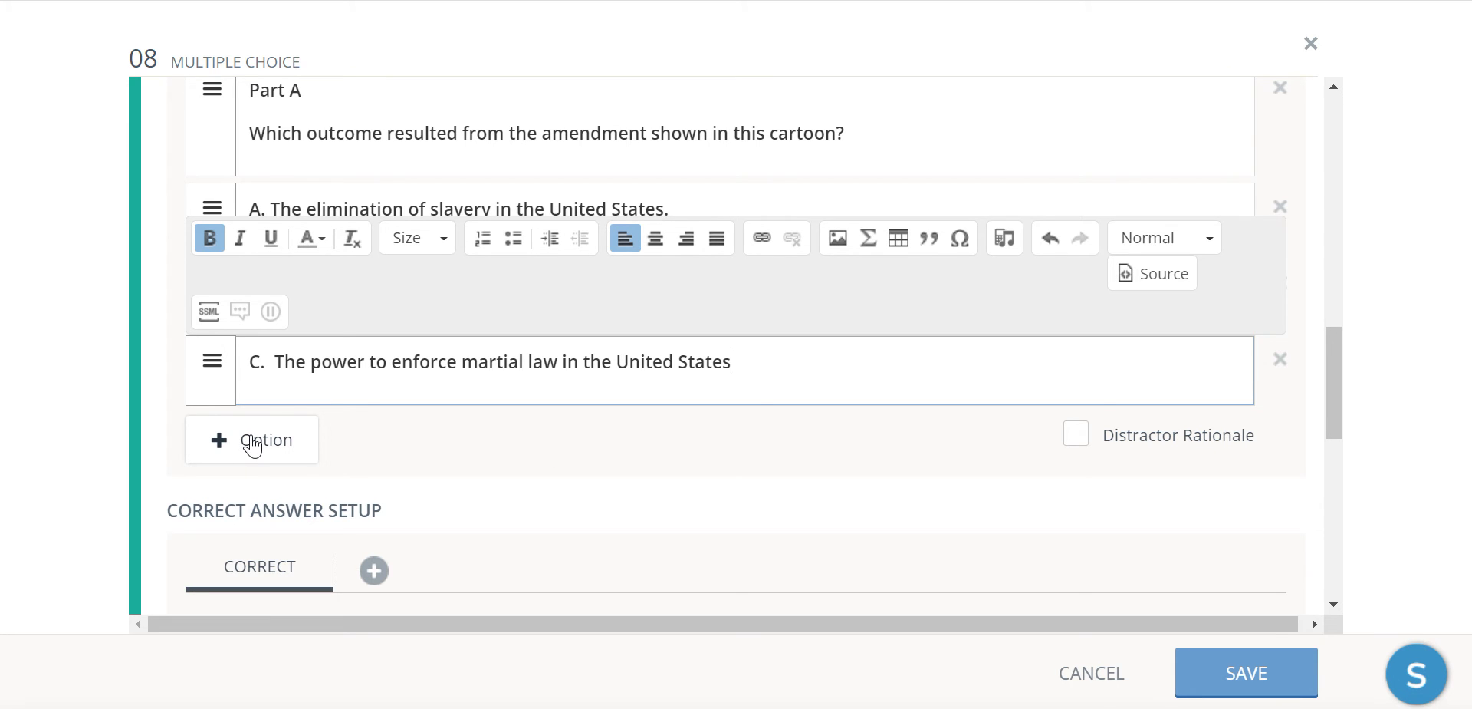
Add three empty option rows and paste Part A choice D about birthright citizenship below choice C.
click(253, 444)
click(263, 510)
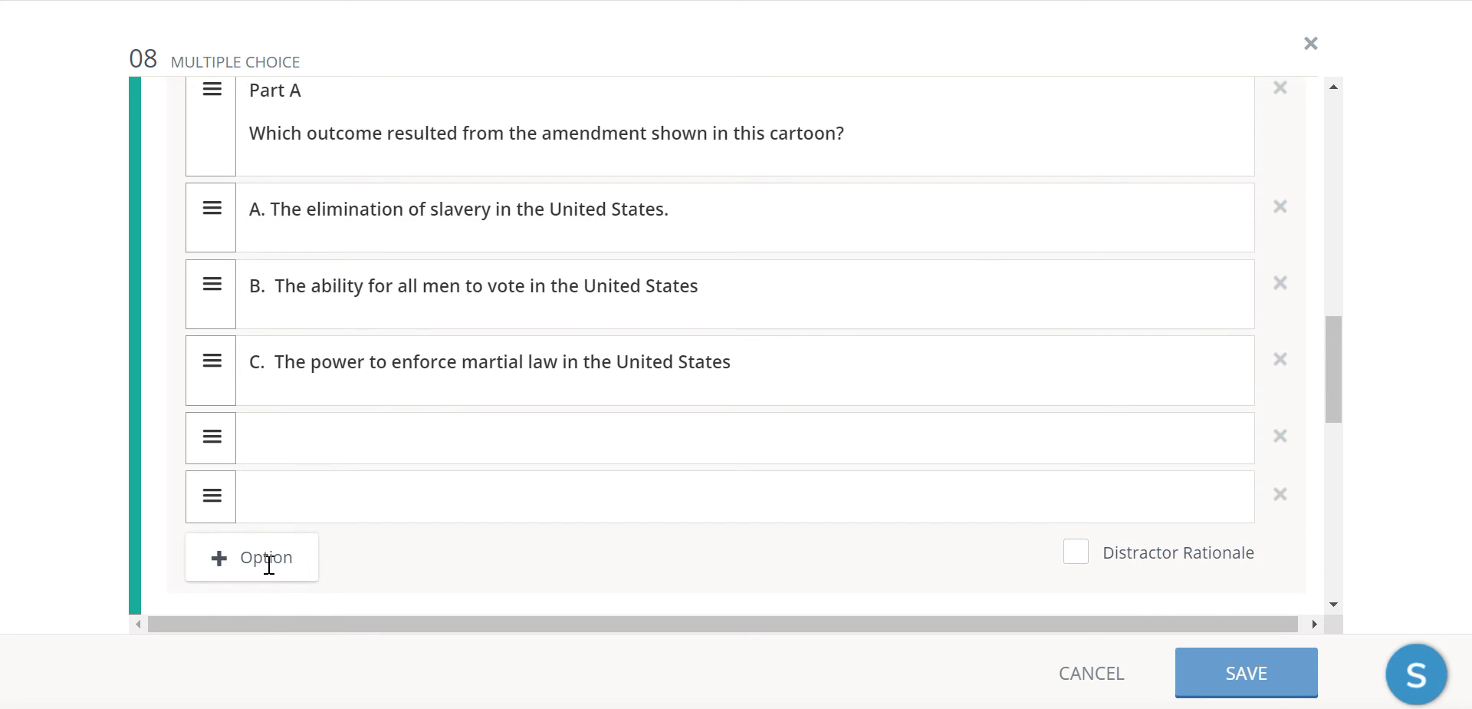
click(268, 565)
click(315, 443)
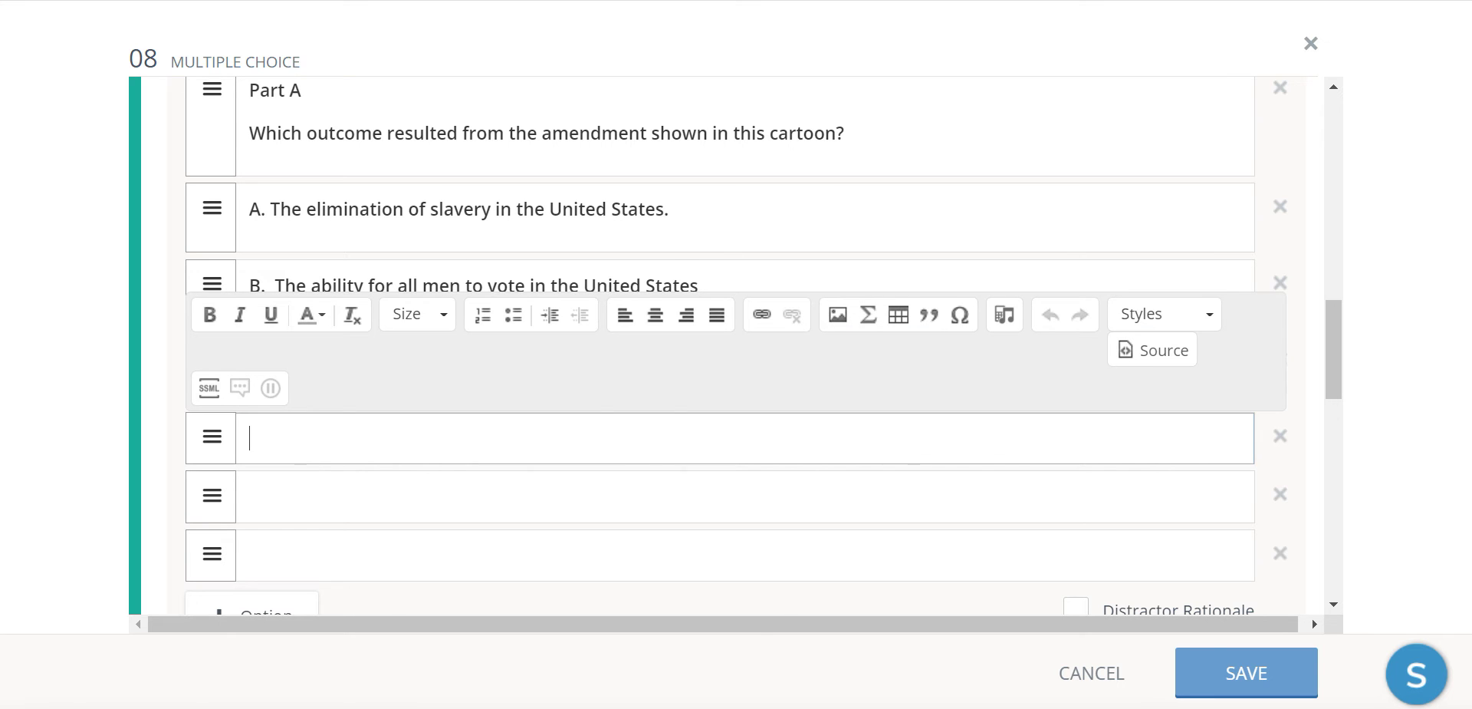
key(alt+Tab)
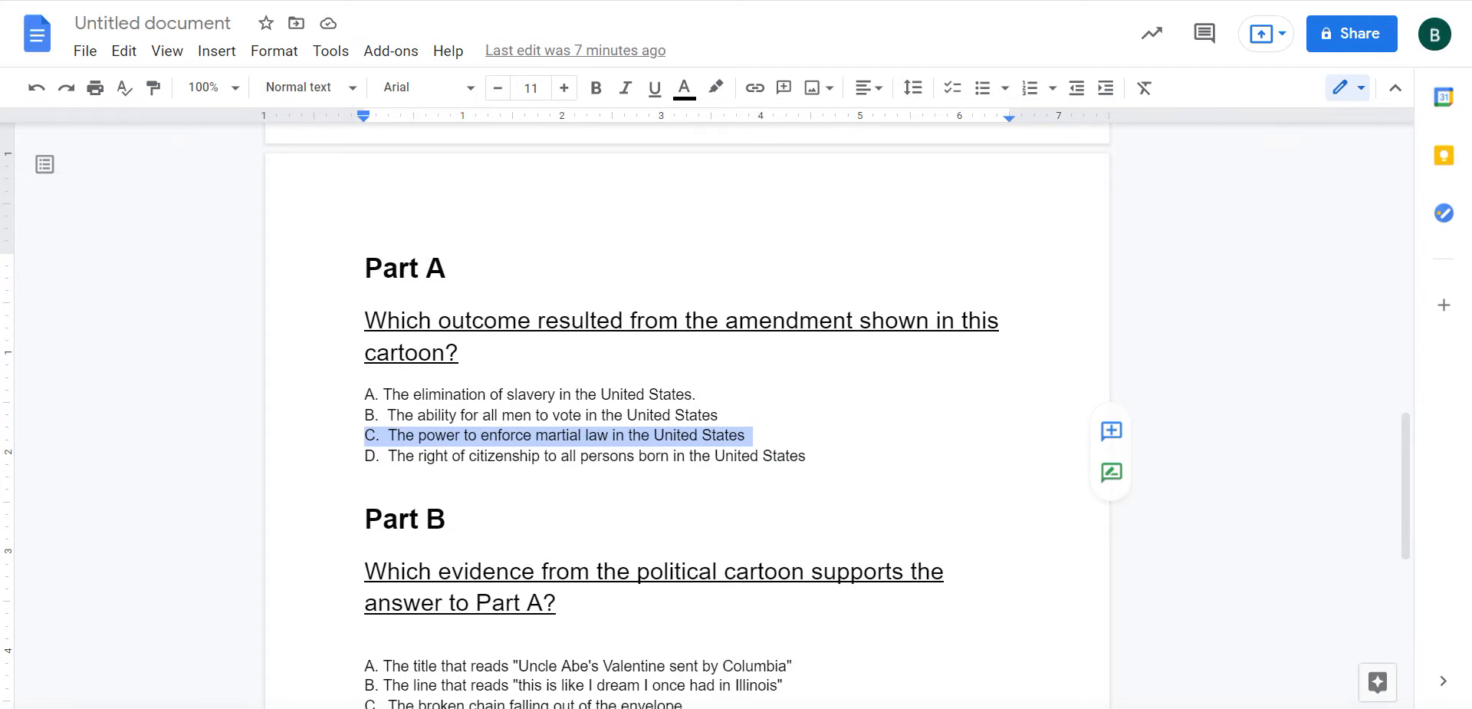
triple_click(703, 458)
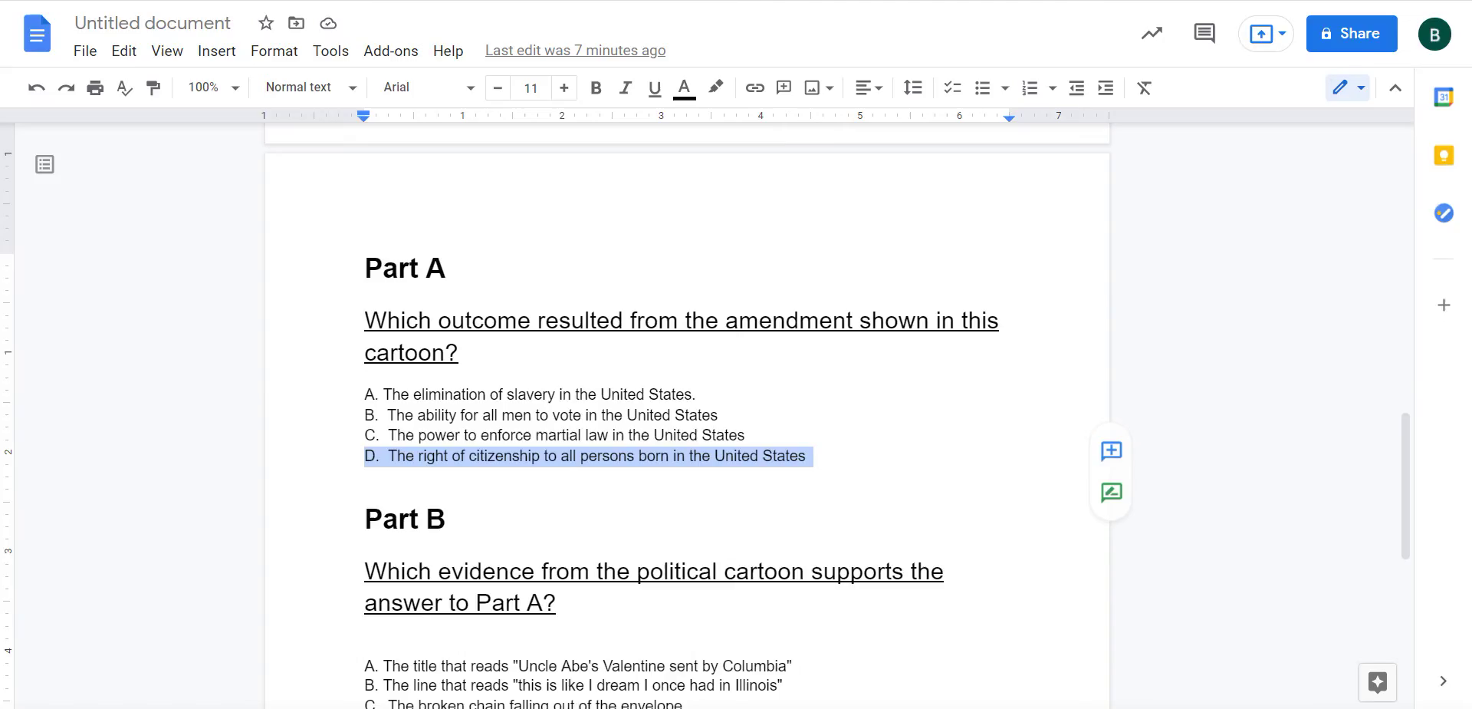
key(alt+Tab)
key(ctrl+v)
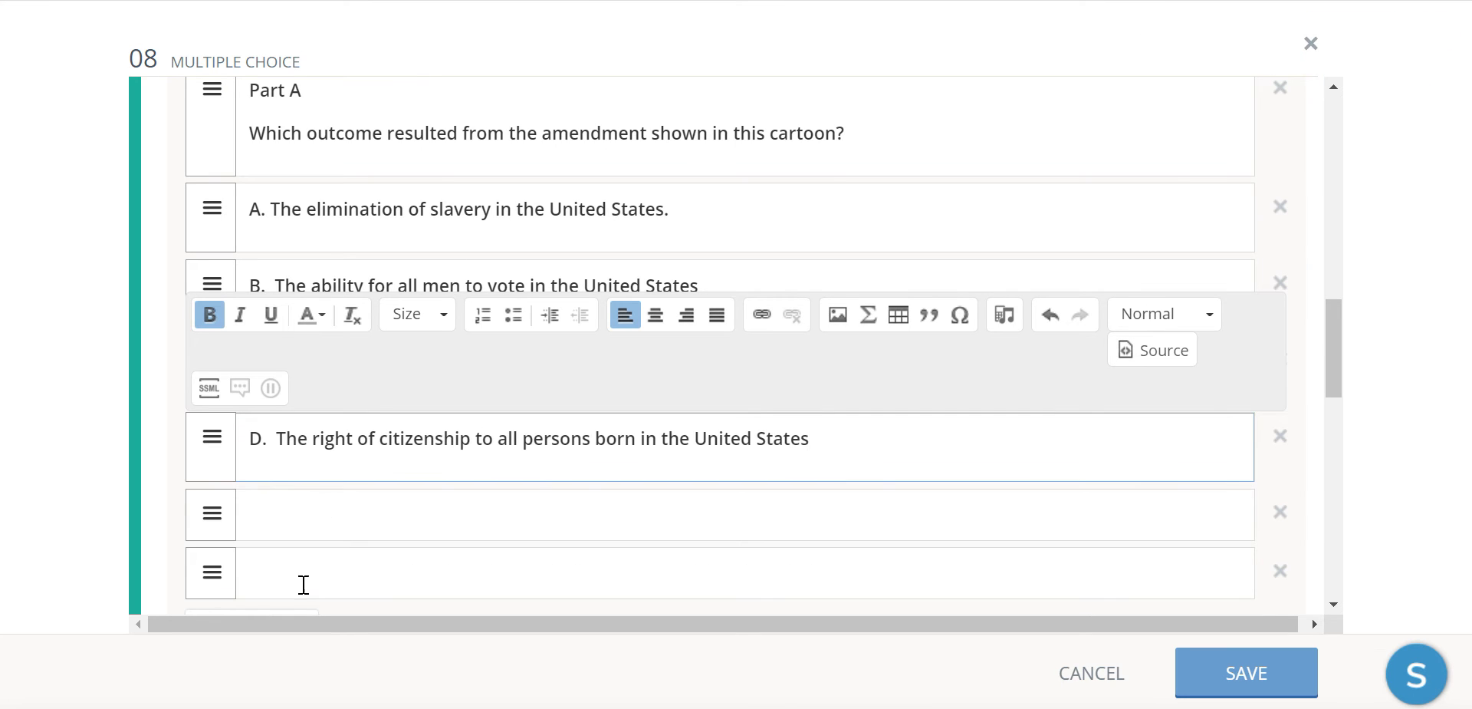
click(338, 517)
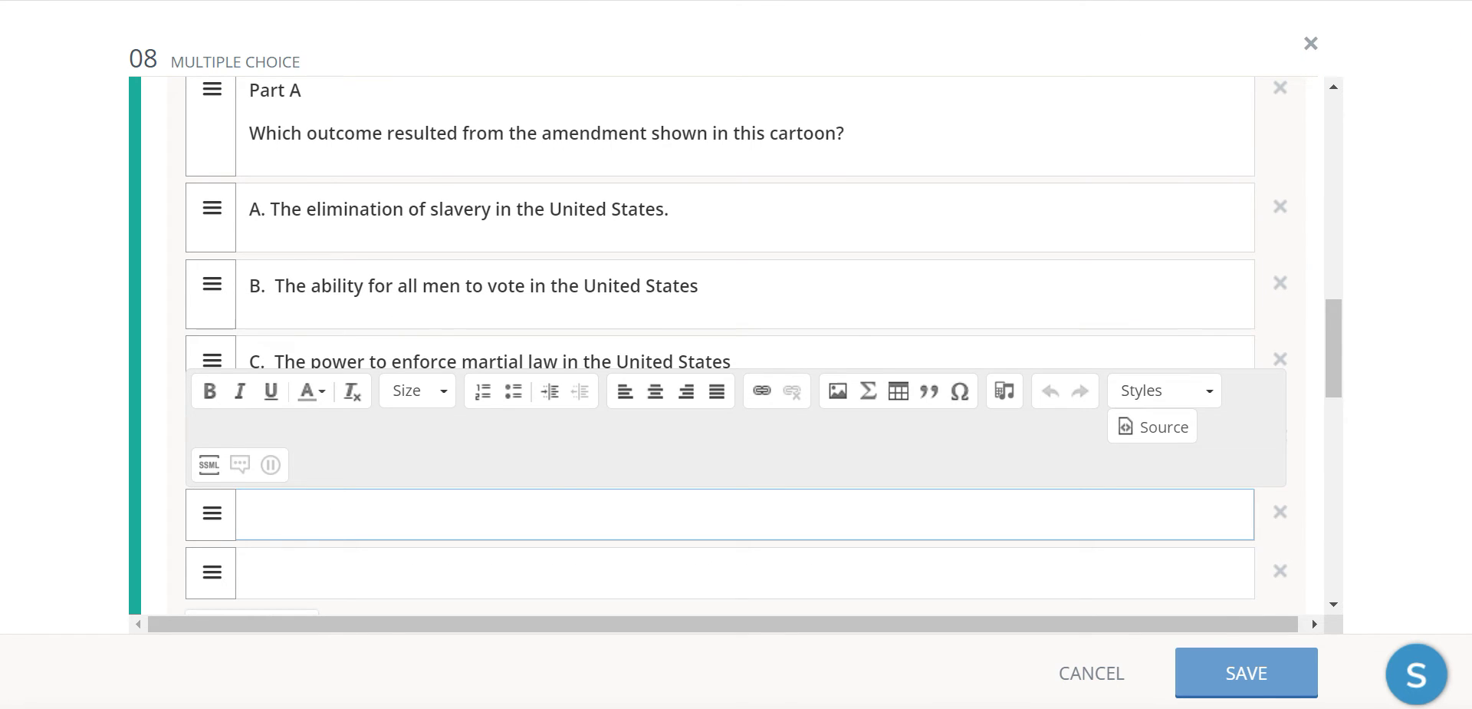
key(alt+Tab)
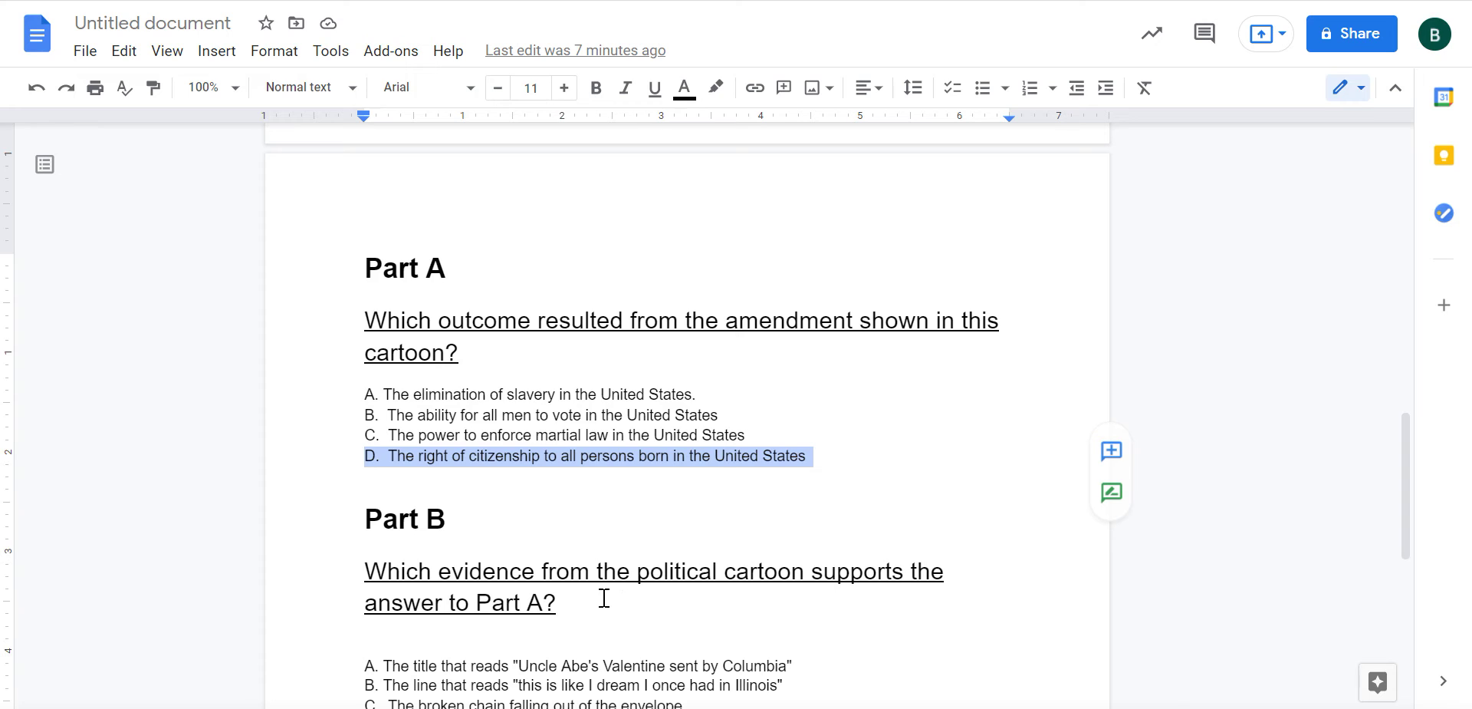
Paste the Part B heading and evidence question into an option row, undoing an accidental overwrite.
drag(584, 605, 359, 529)
key(ctrl+c)
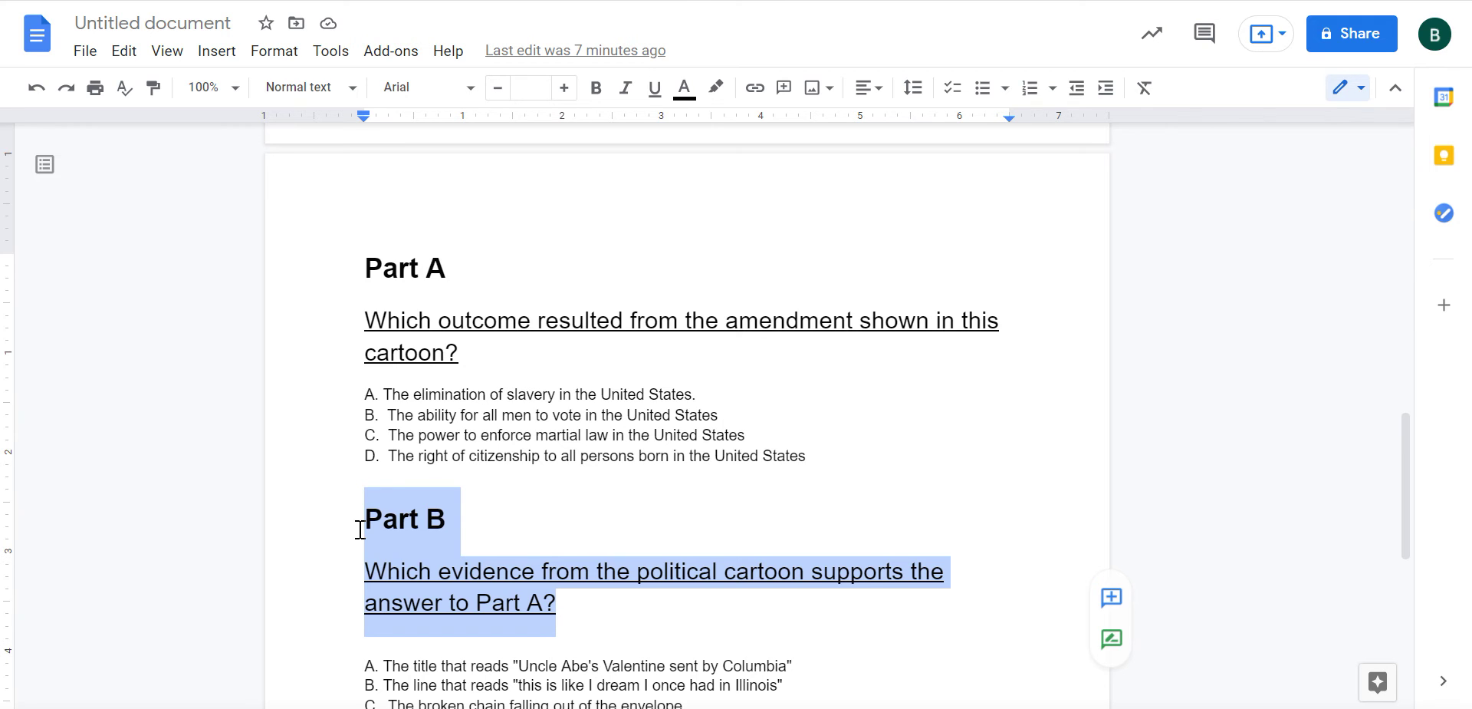
key(alt+Tab)
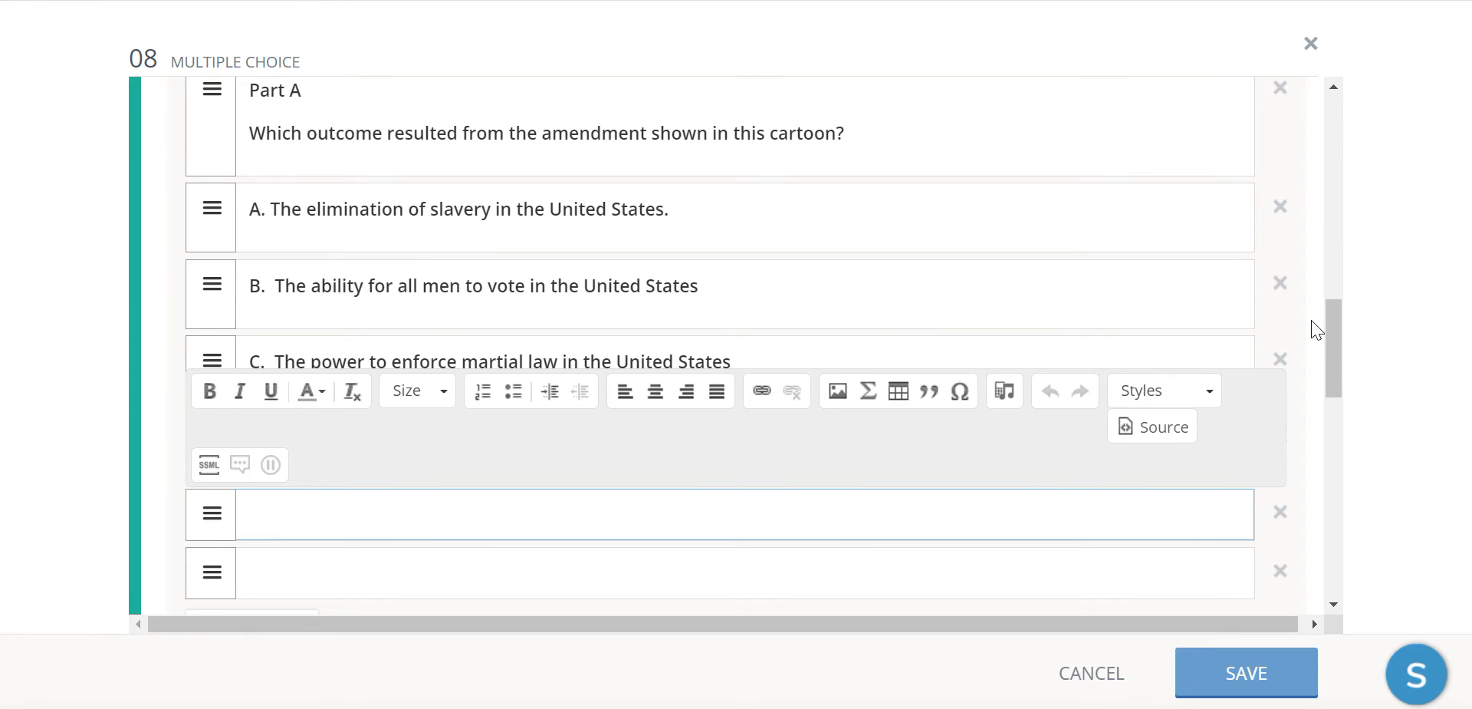
scroll(1036, 413, down, 2)
click(881, 423)
key(ctrl+v)
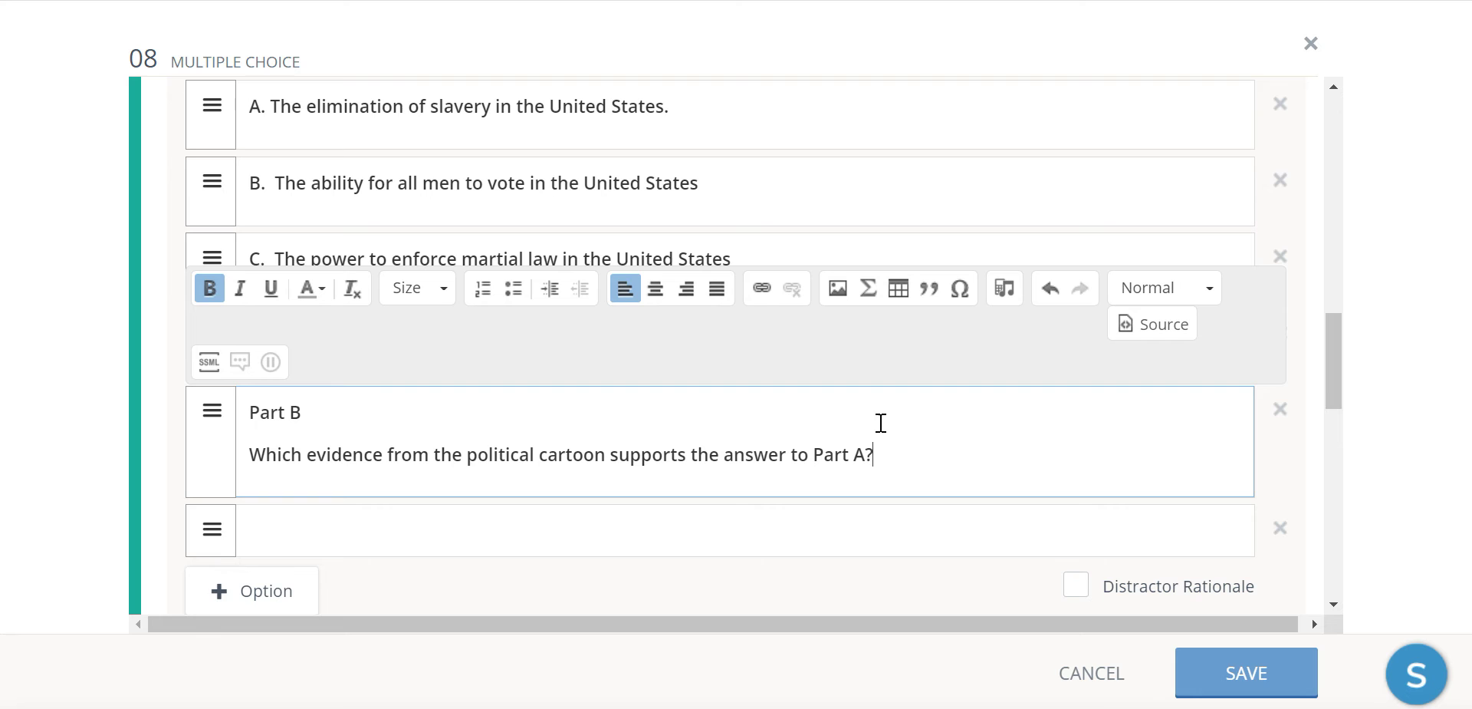
key(ctrl+z)
click(647, 521)
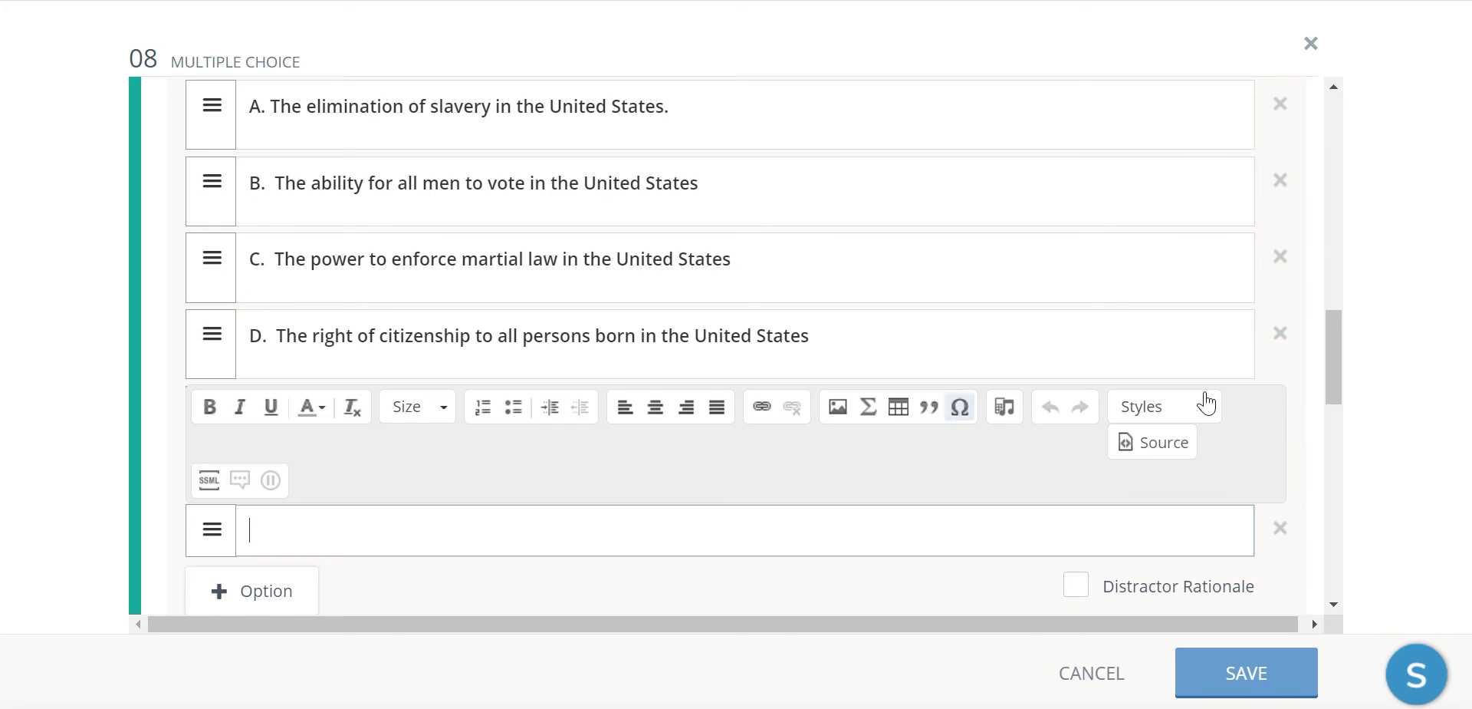
Add three more option rows and paste Part B's answer A below the Part B prompt.
scroll(1333, 388, down, 4)
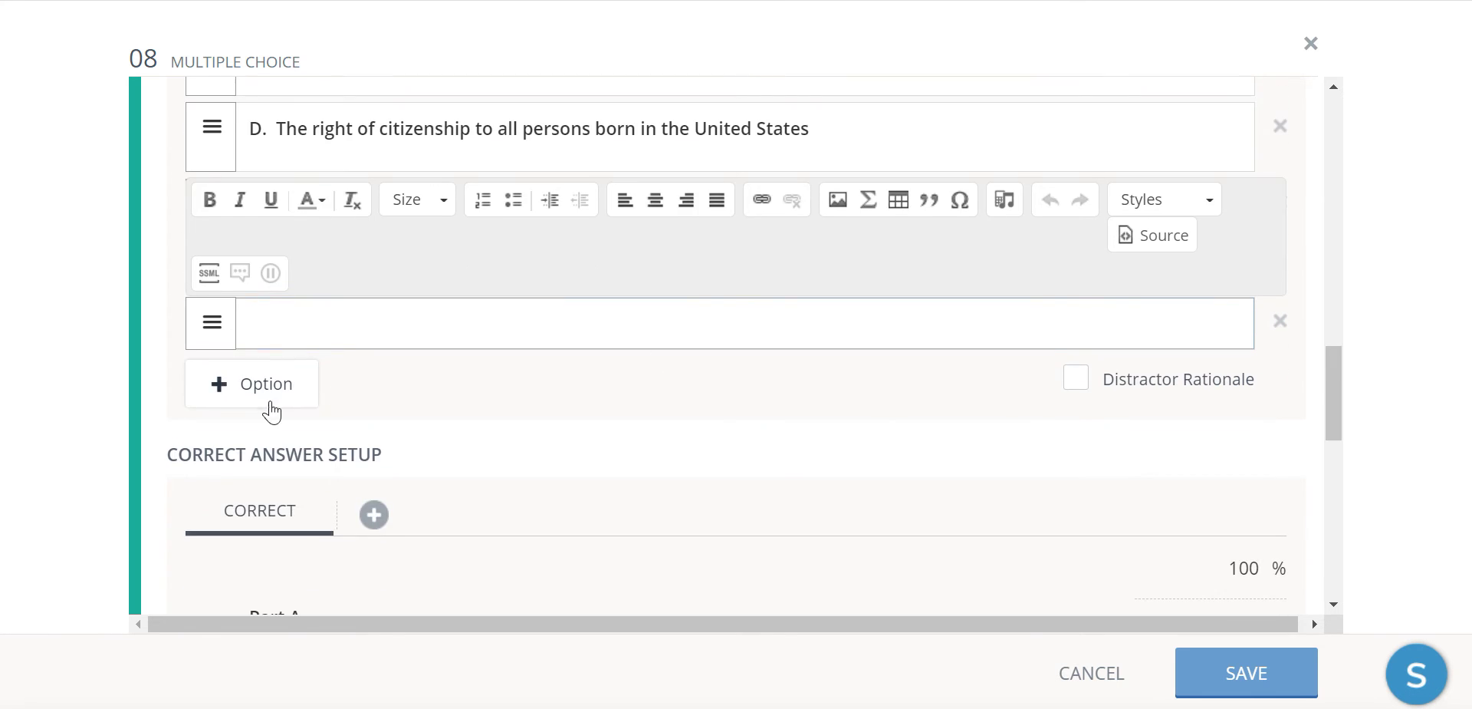
click(291, 393)
click(258, 439)
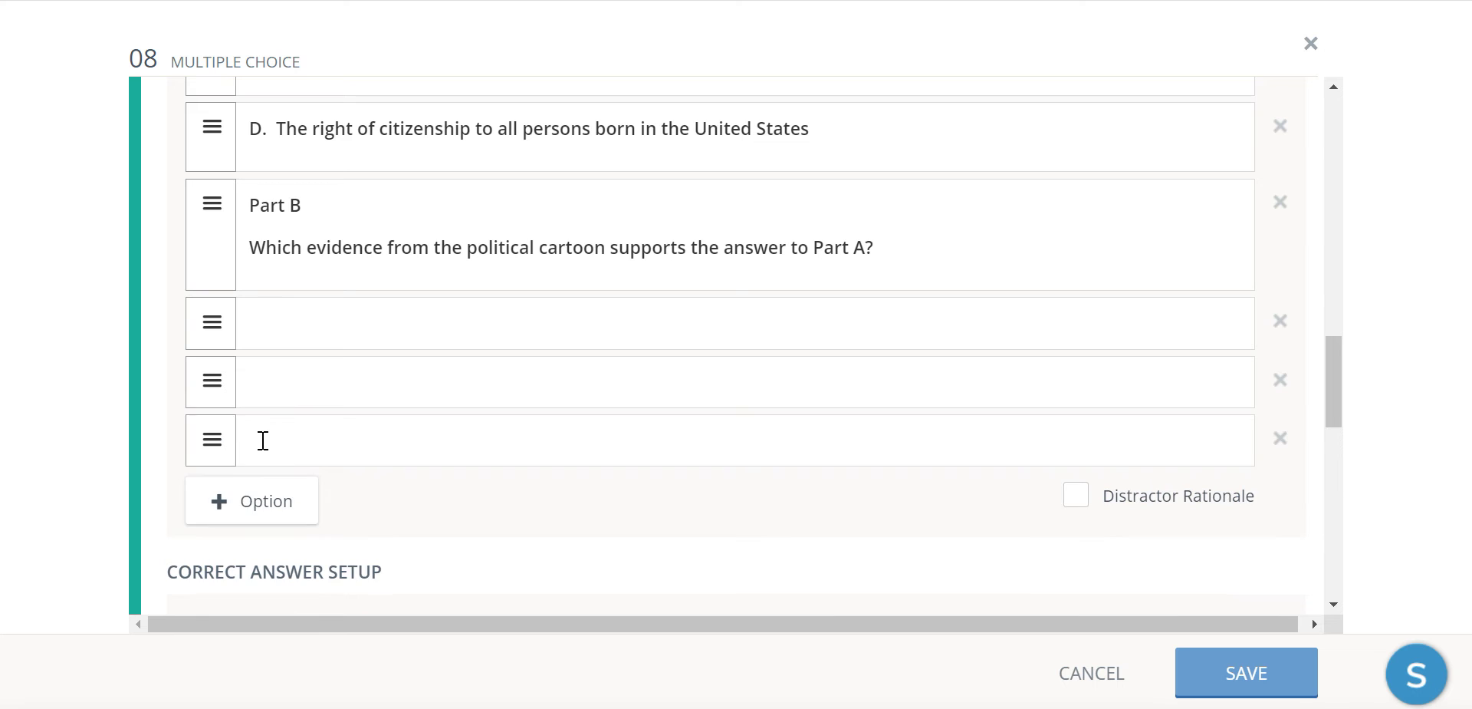
click(251, 508)
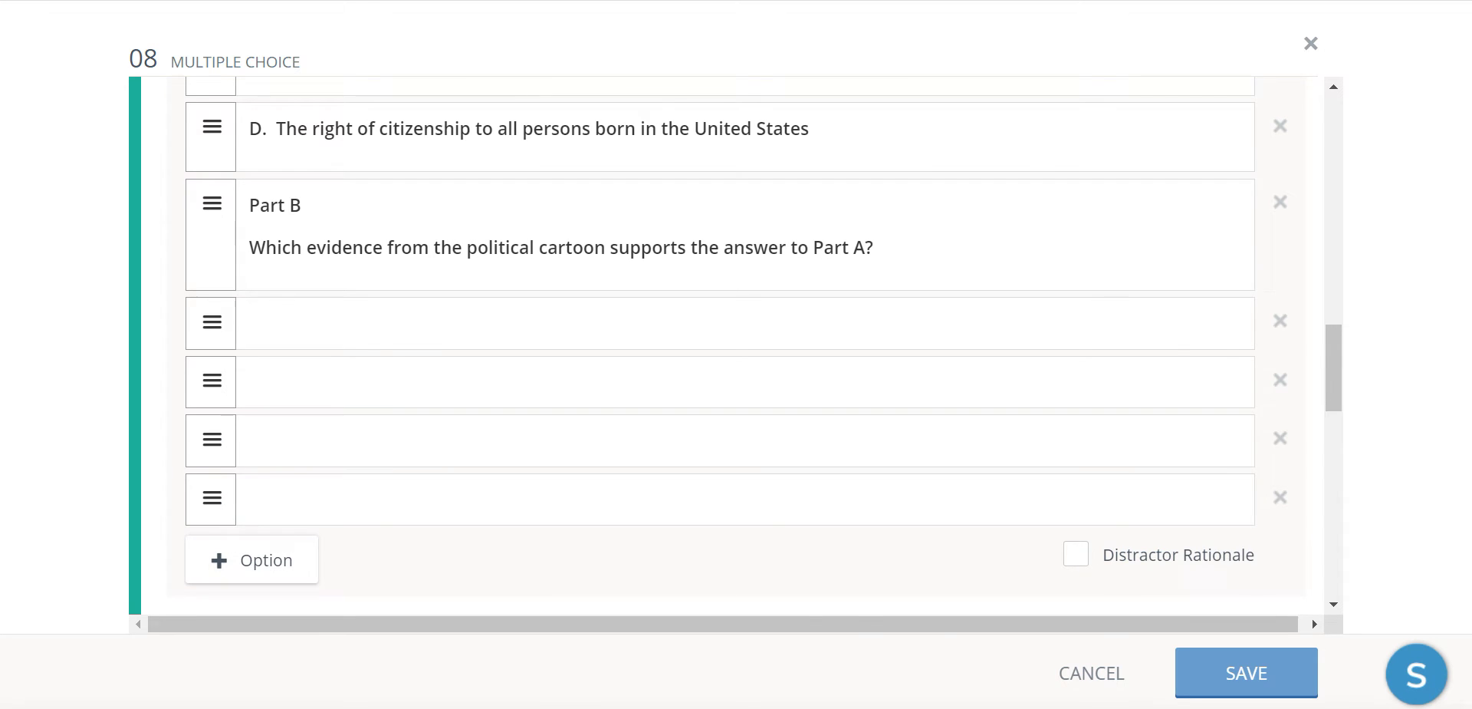
key(alt+Tab)
click(683, 624)
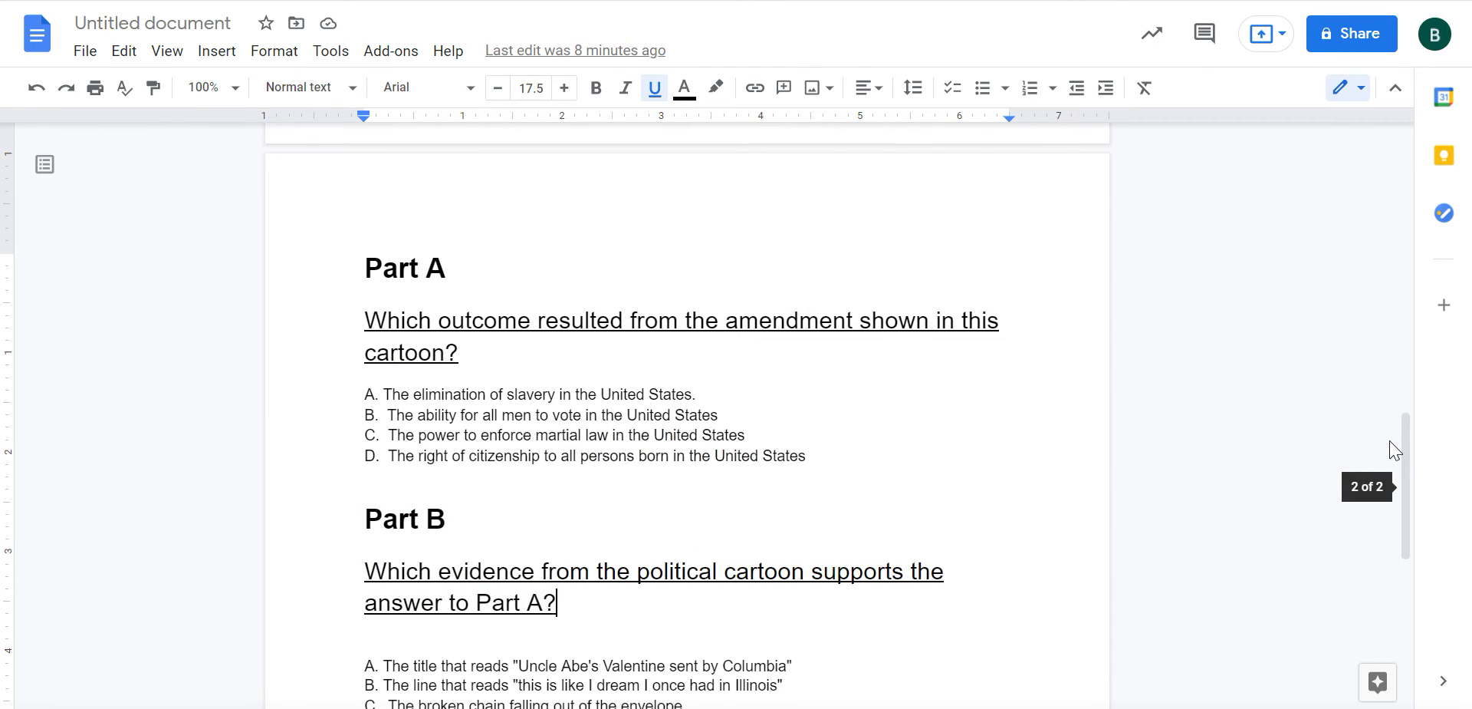
drag(1407, 463, 1406, 510)
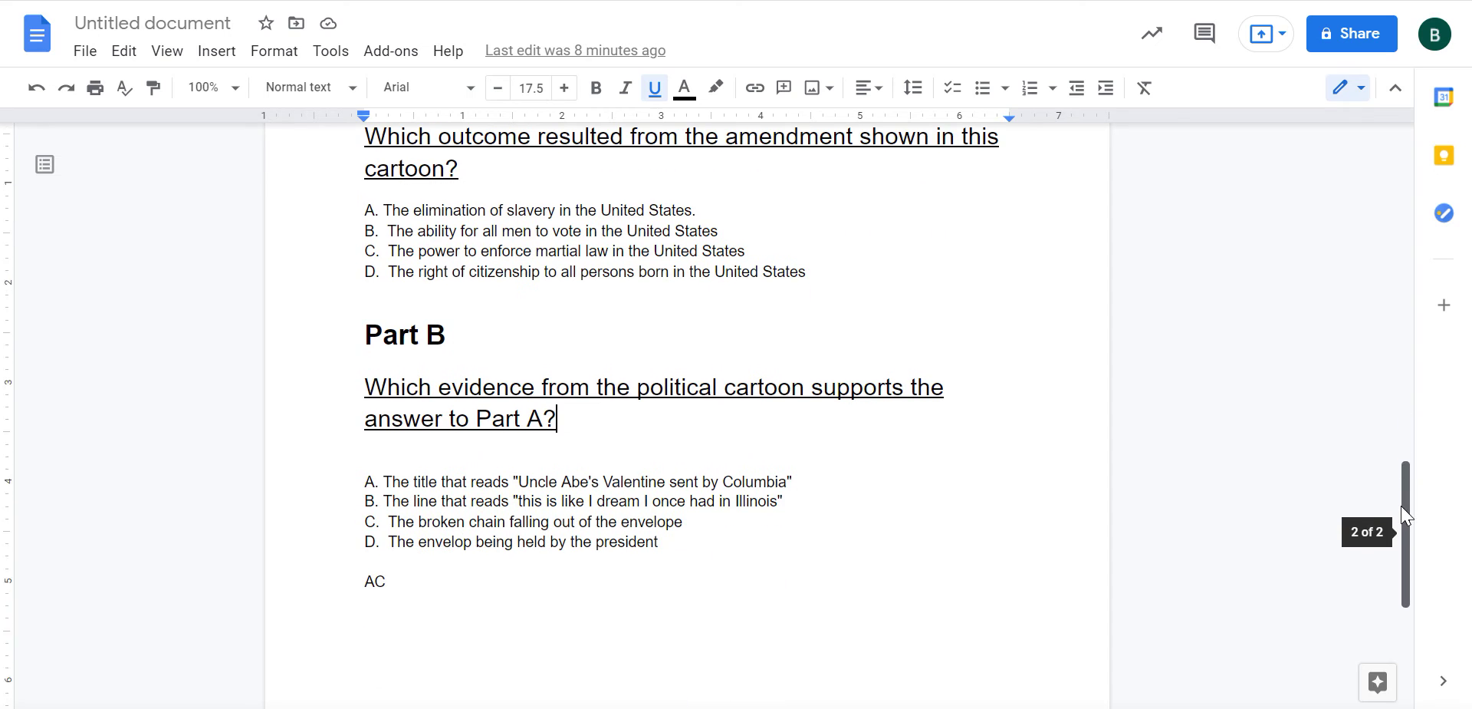
triple_click(773, 479)
key(ctrl+c)
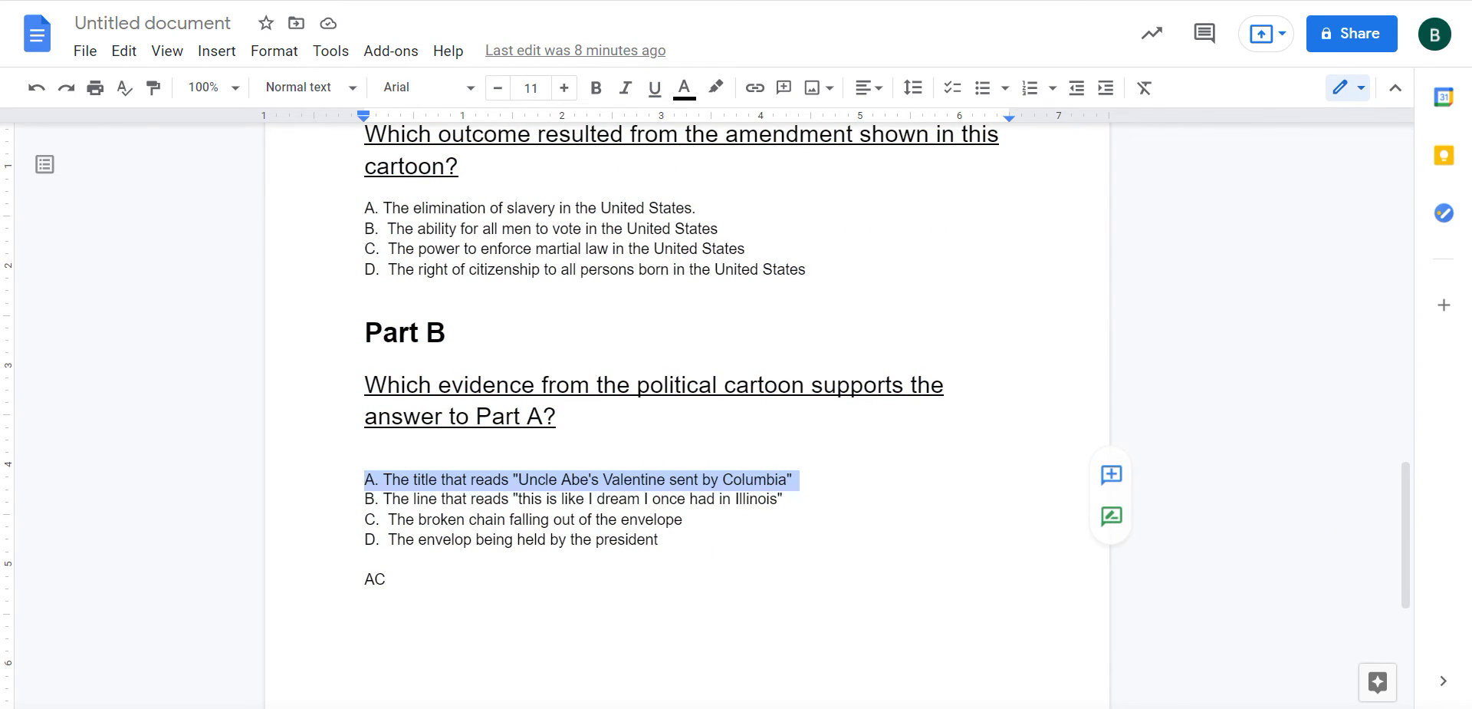
key(alt+Tab)
click(499, 325)
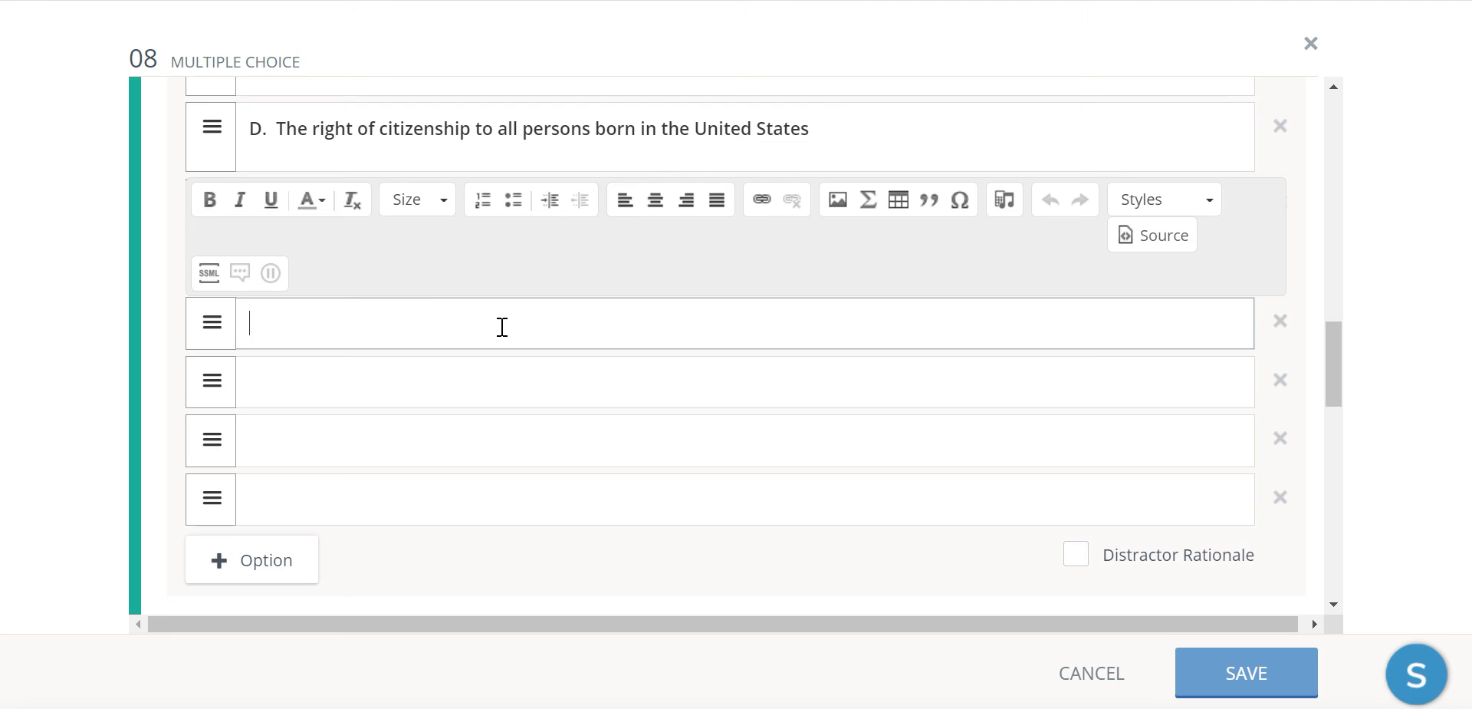
key(ctrl+v)
Paste Part B's answers B and C into the following option rows.
key(alt+Tab)
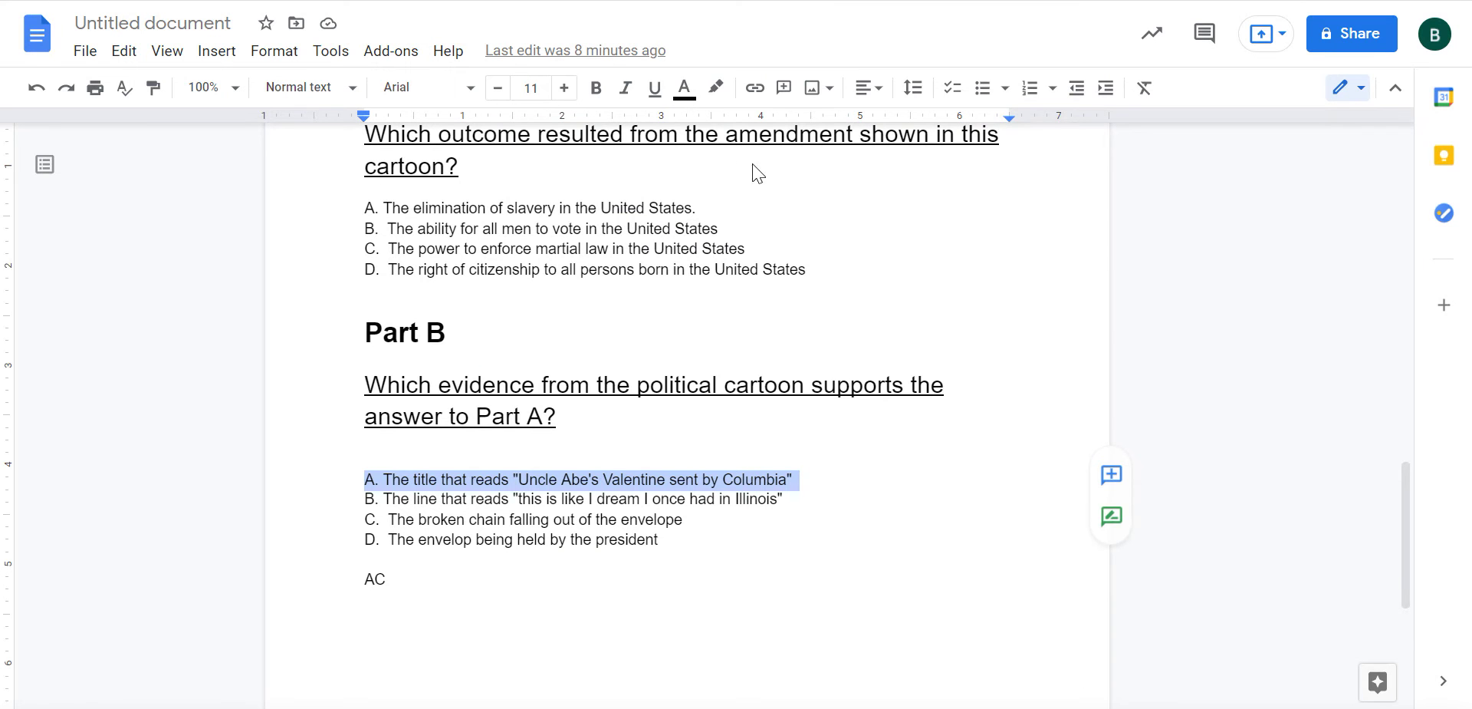
triple_click(615, 502)
key(ctrl+c)
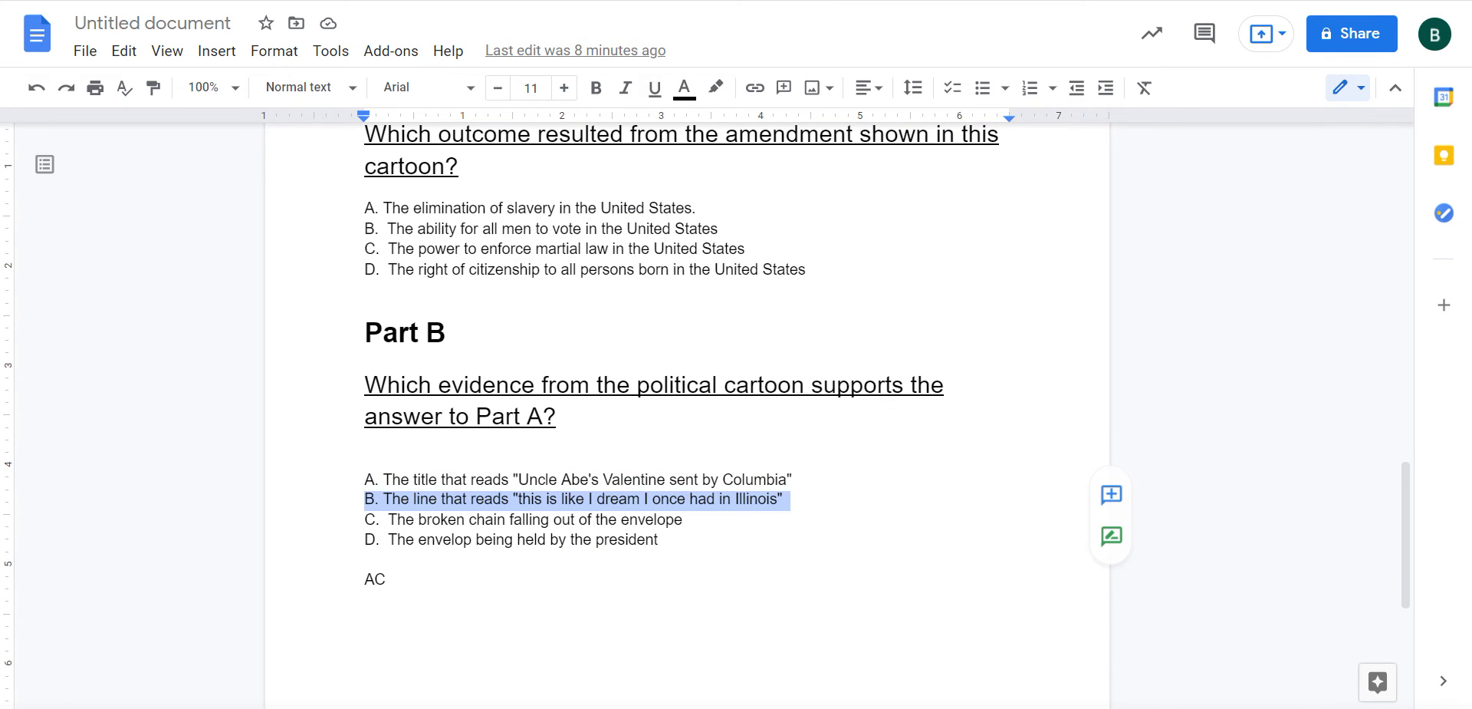
key(alt+Tab)
click(497, 417)
key(ctrl+v)
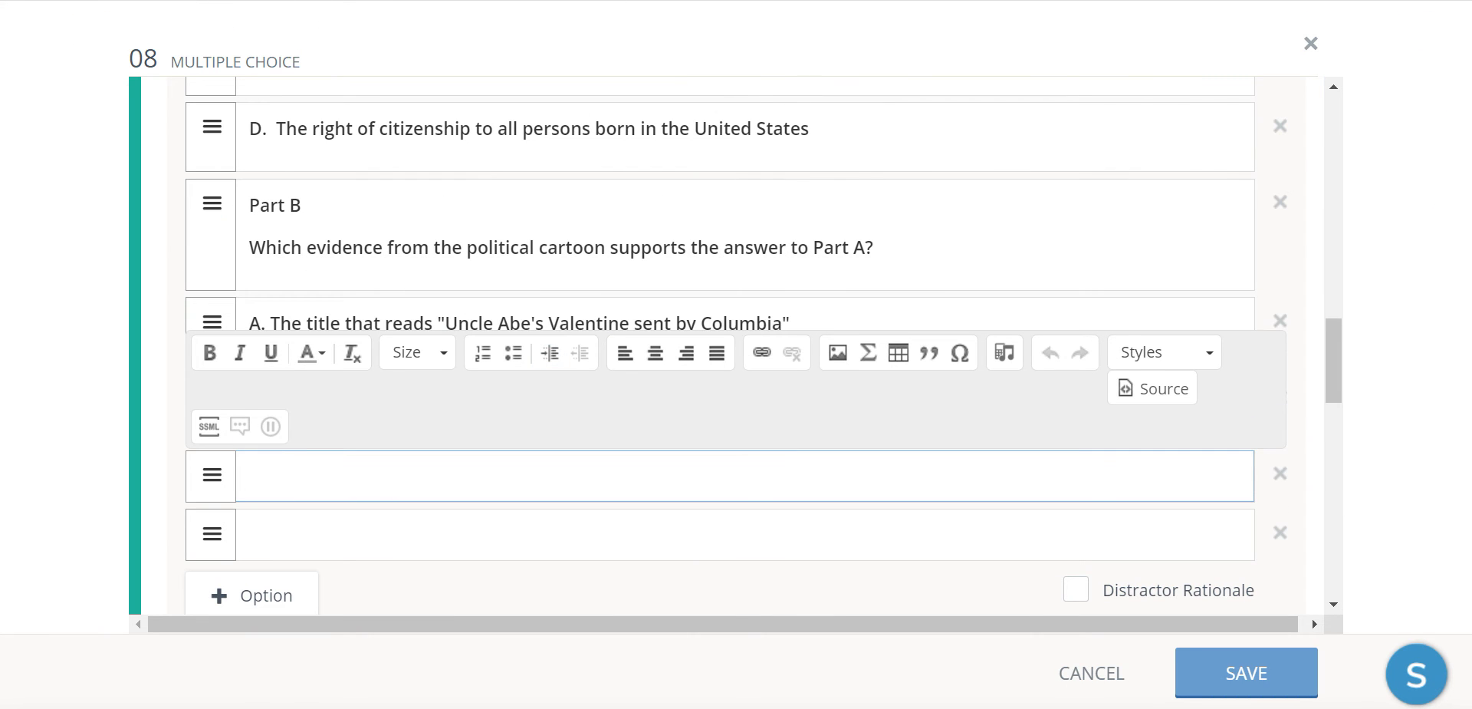
key(alt+Tab)
triple_click(552, 521)
key(ctrl+c)
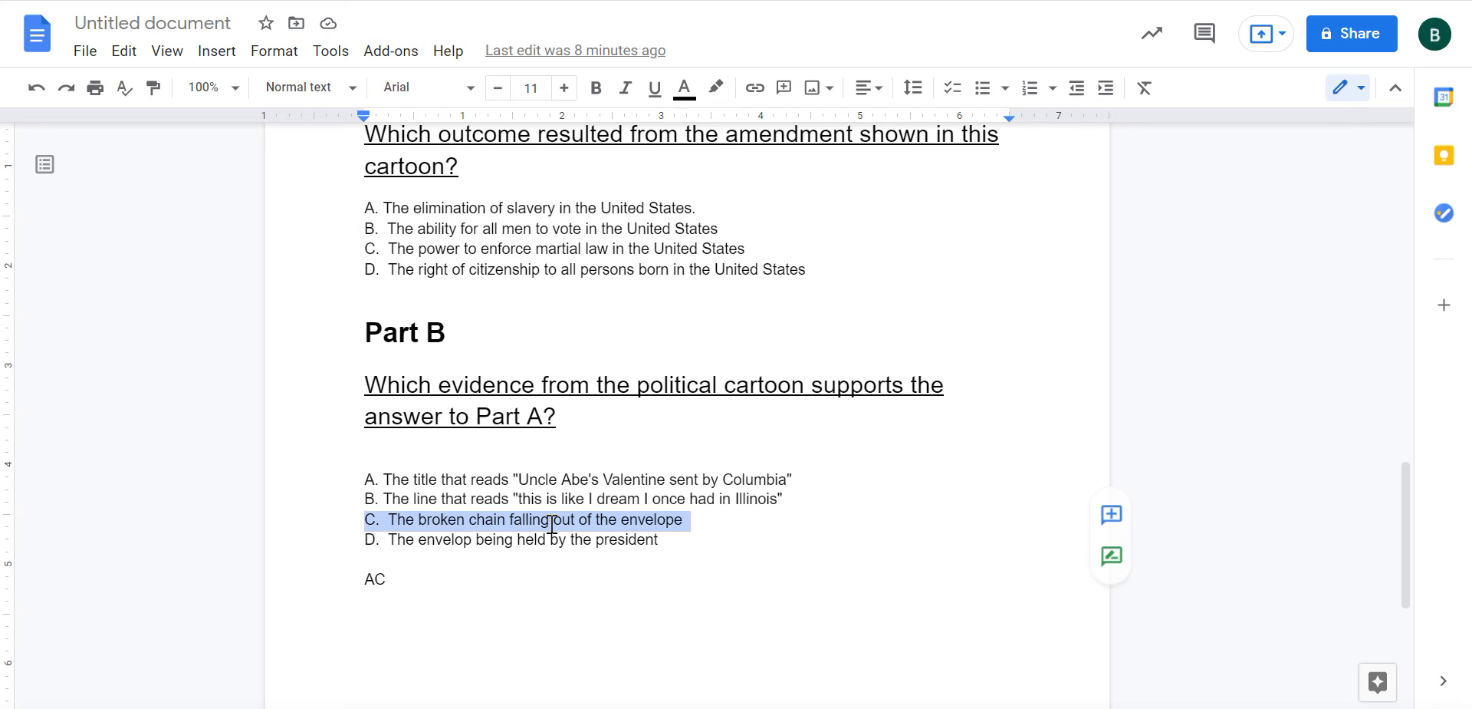
key(alt+Tab)
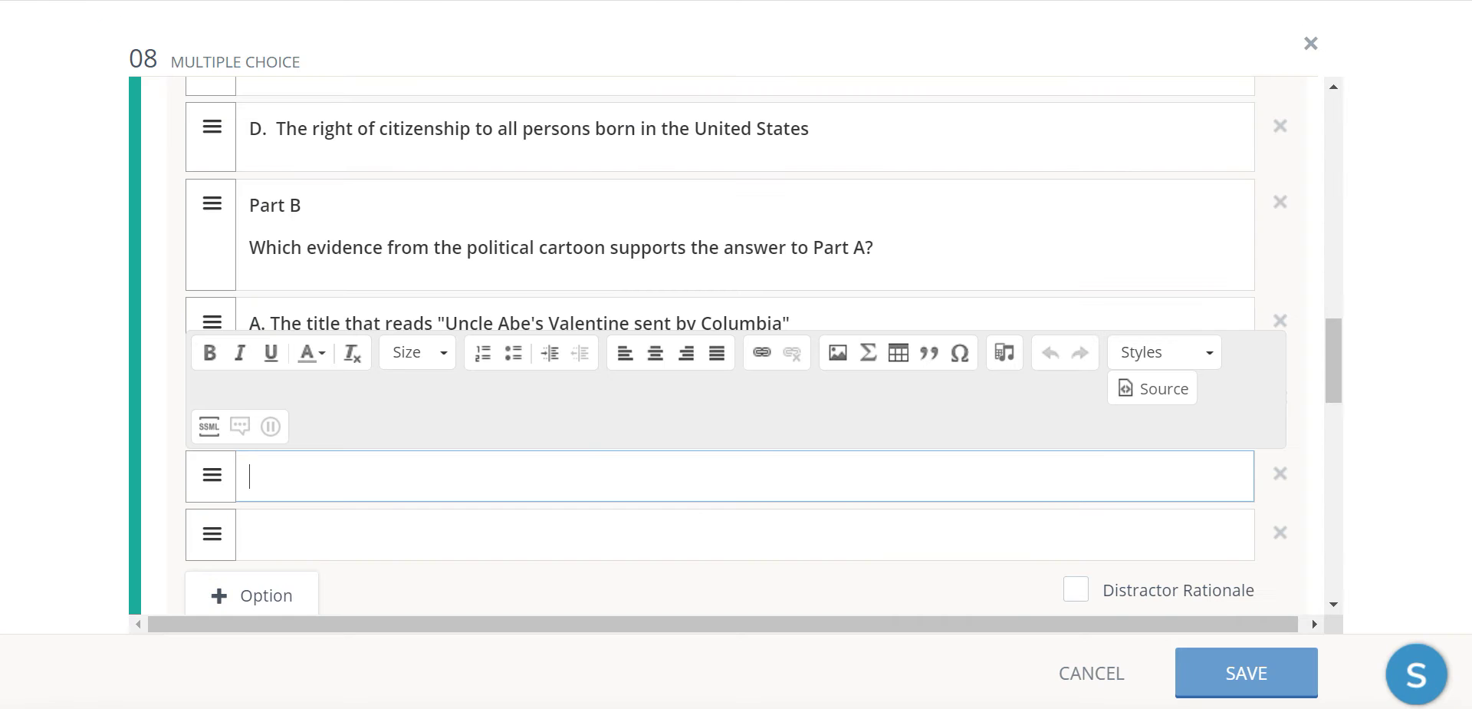
key(ctrl+v)
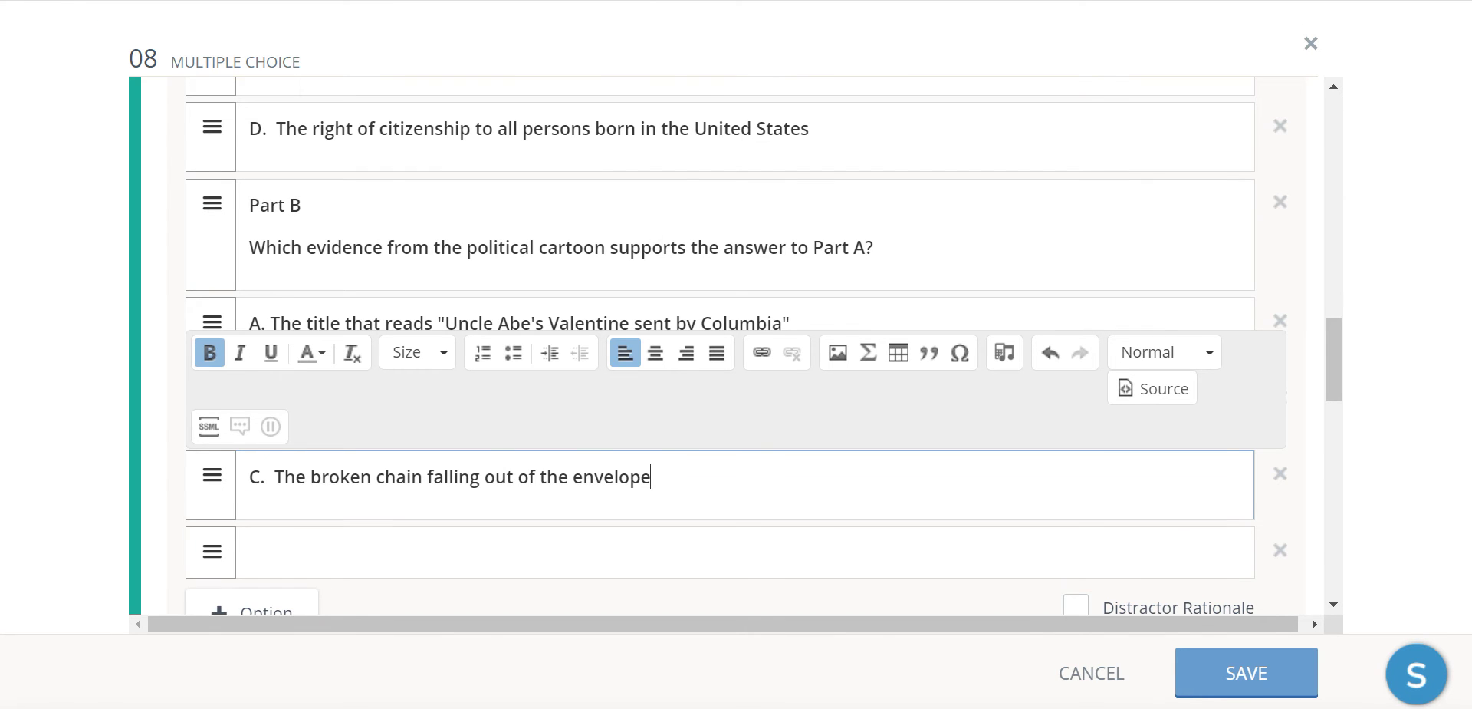
Paste Part B's answer D into the row below answer C.
key(alt+Tab)
triple_click(517, 541)
key(ctrl+c)
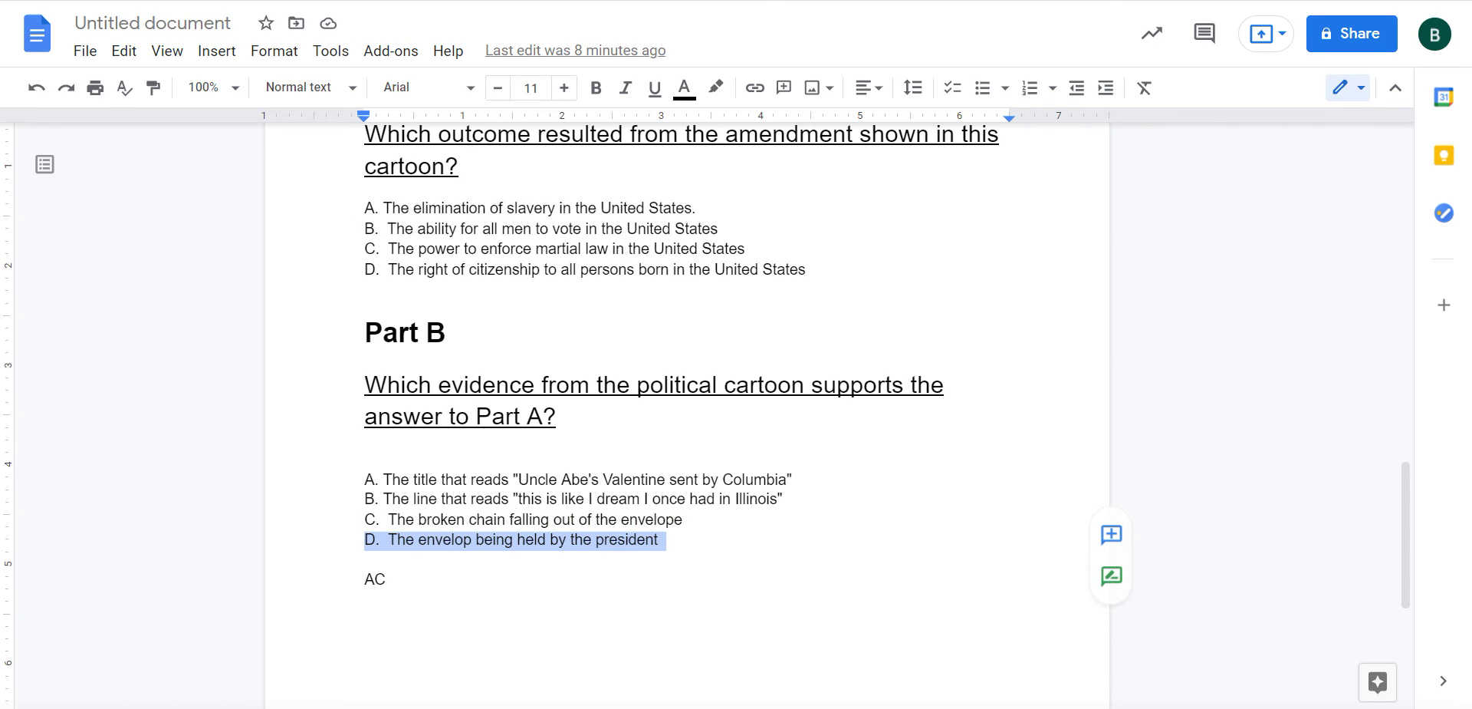
key(alt+Tab)
click(427, 552)
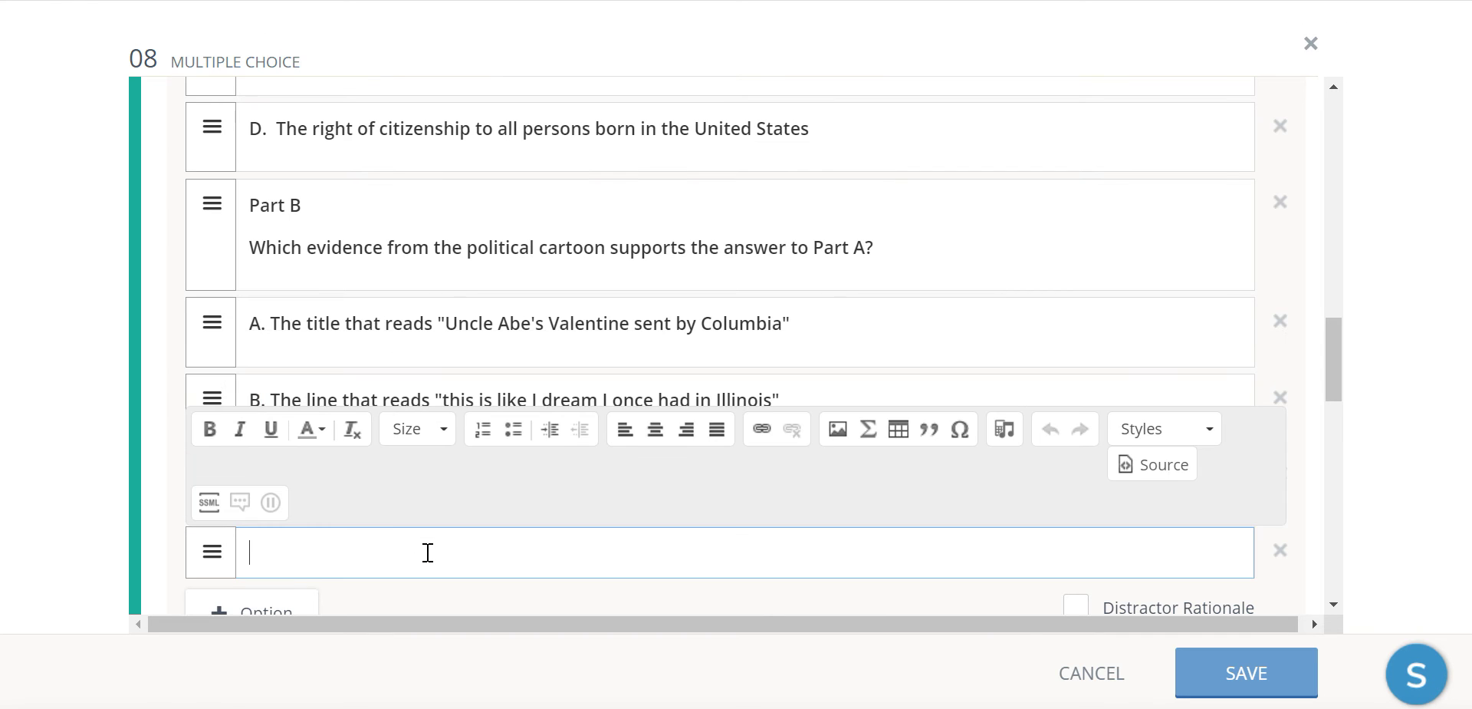
key(ctrl+v)
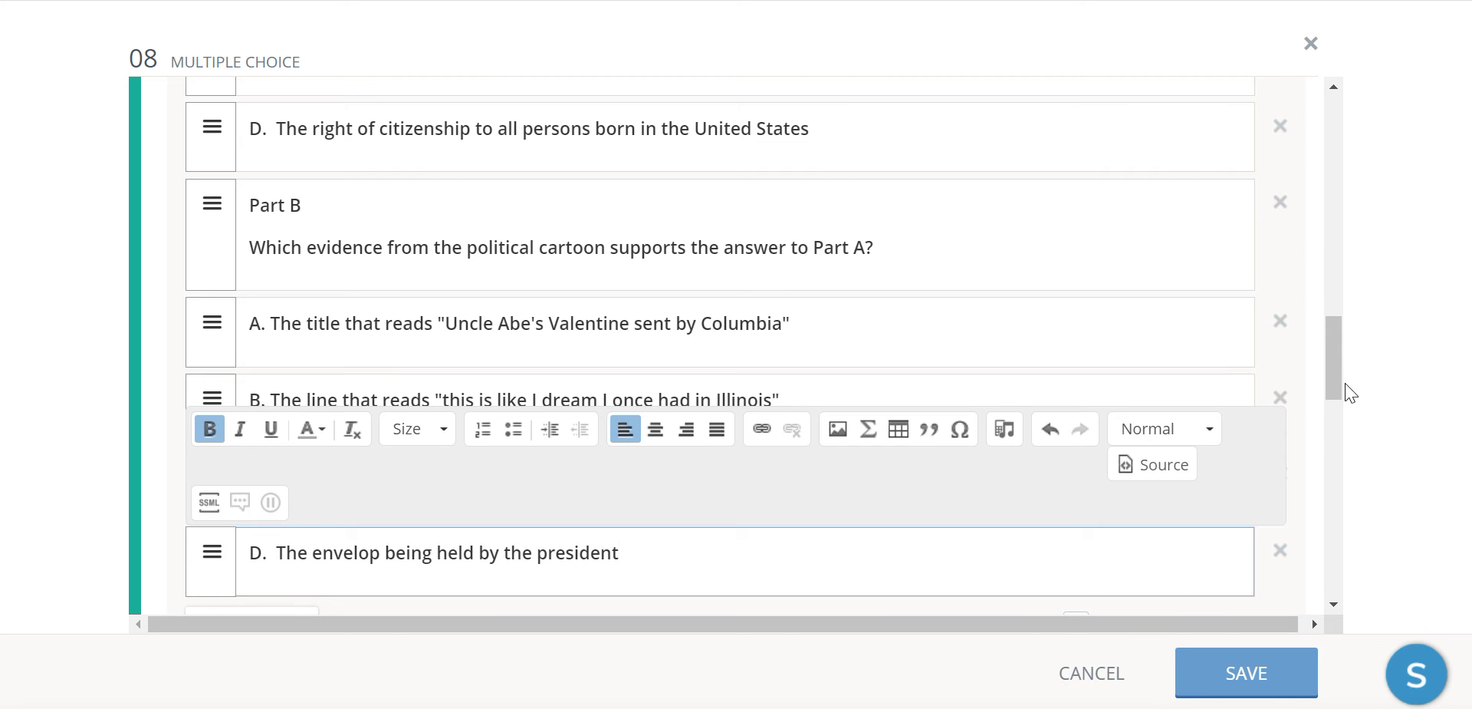
scroll(1346, 391, down, 3)
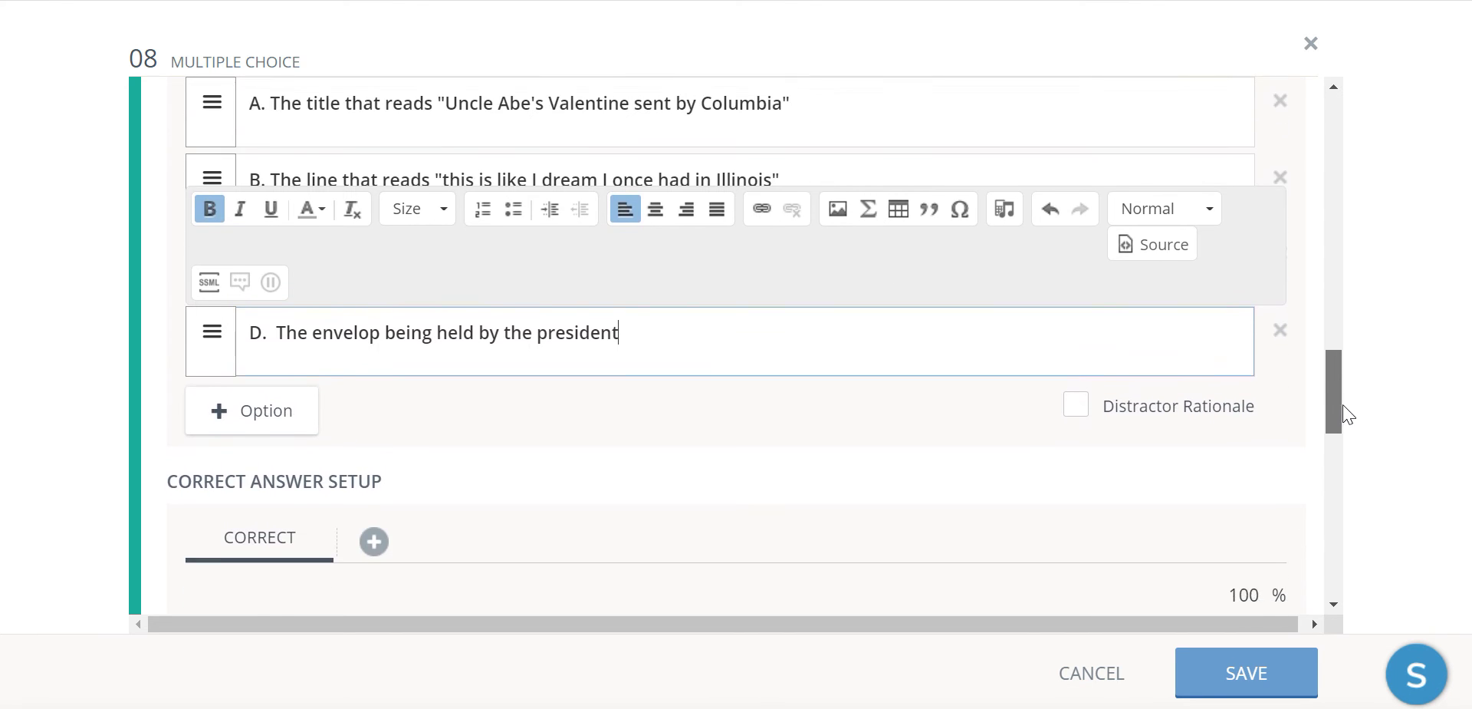
Allow multiple responses and mark Part A choice A and Part B option C as correct.
drag(1344, 406, 1360, 532)
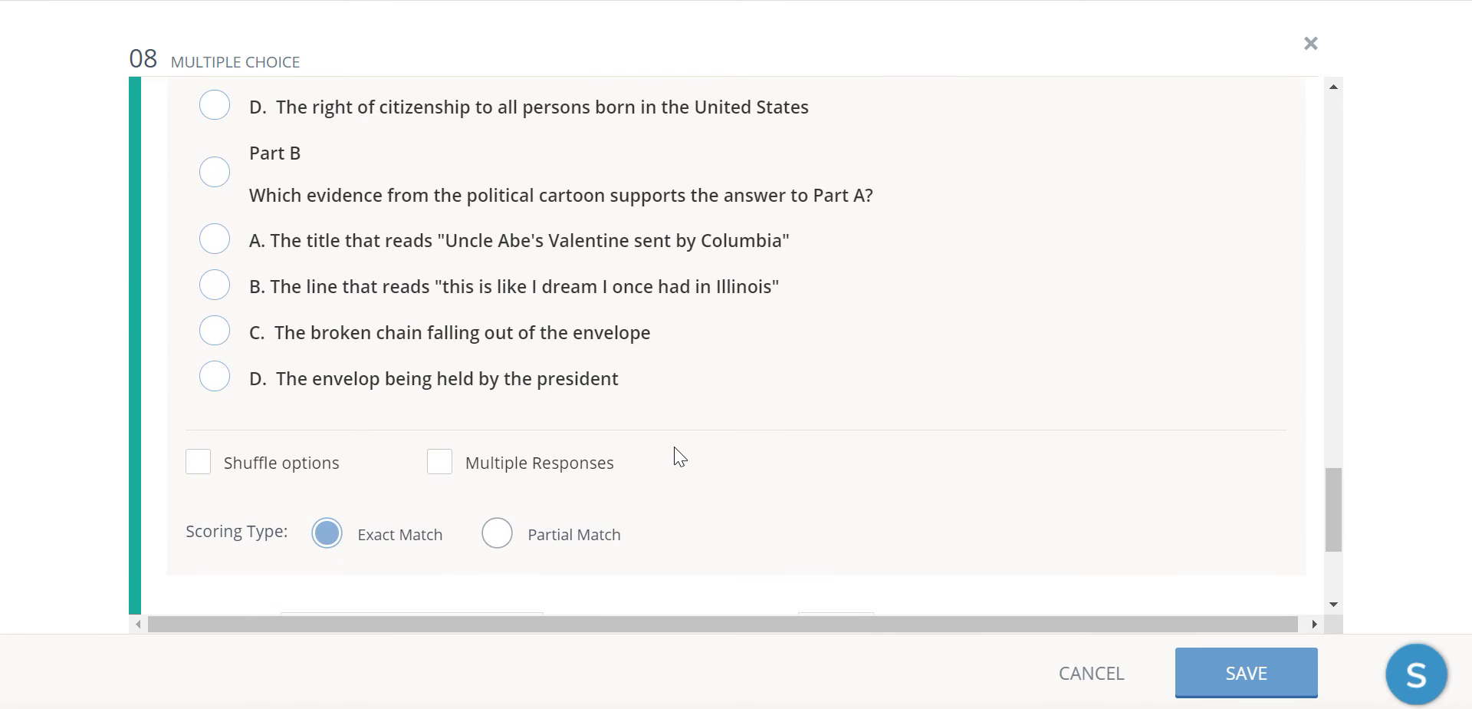
click(518, 478)
drag(1334, 518, 1327, 468)
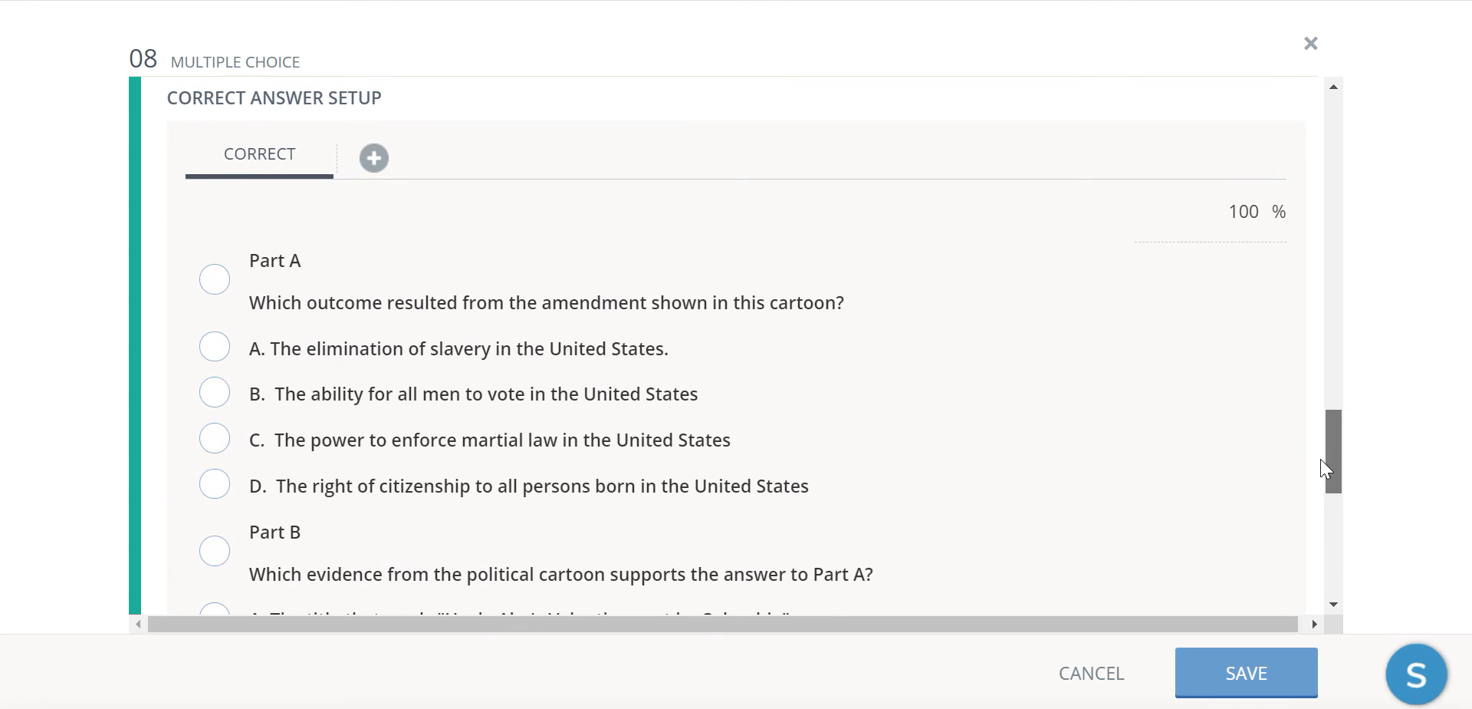
click(359, 347)
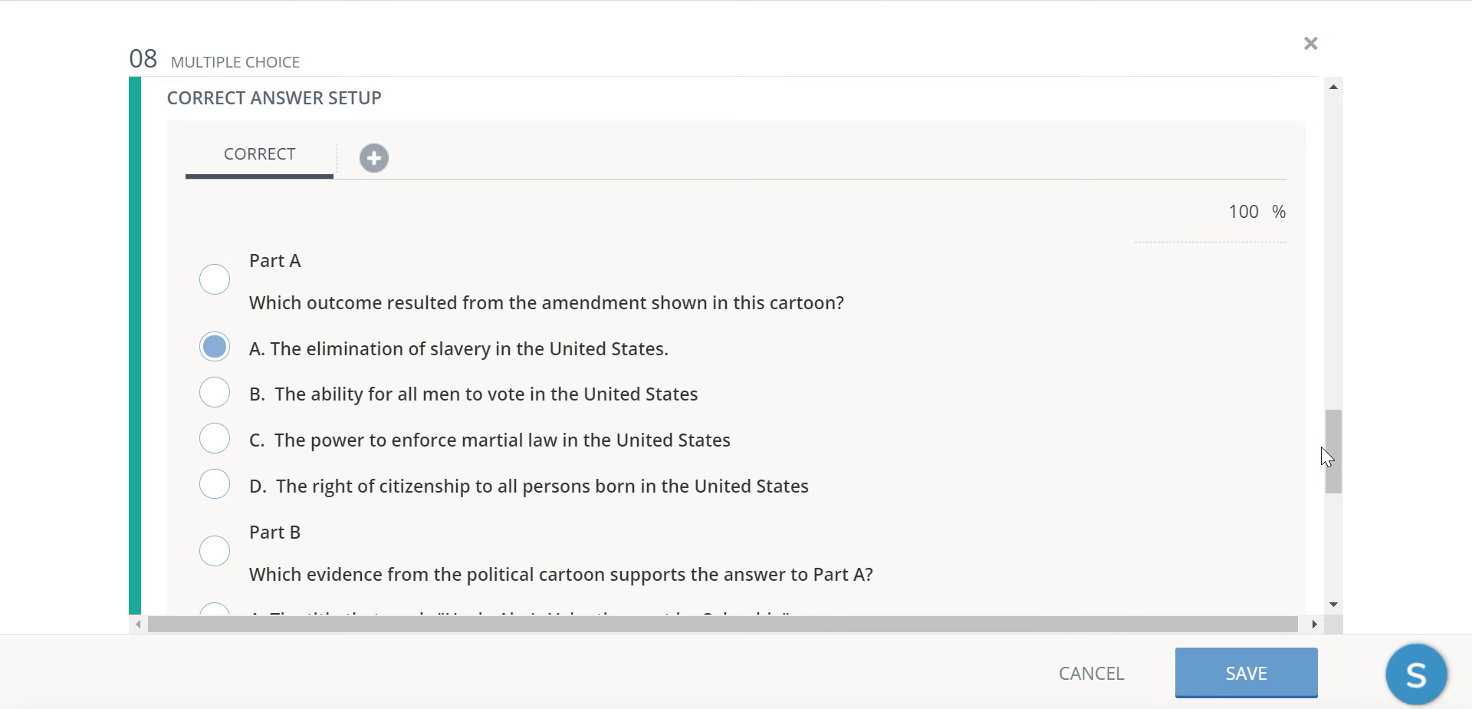
triple_click(1326, 476)
scroll(1336, 467, down, 3)
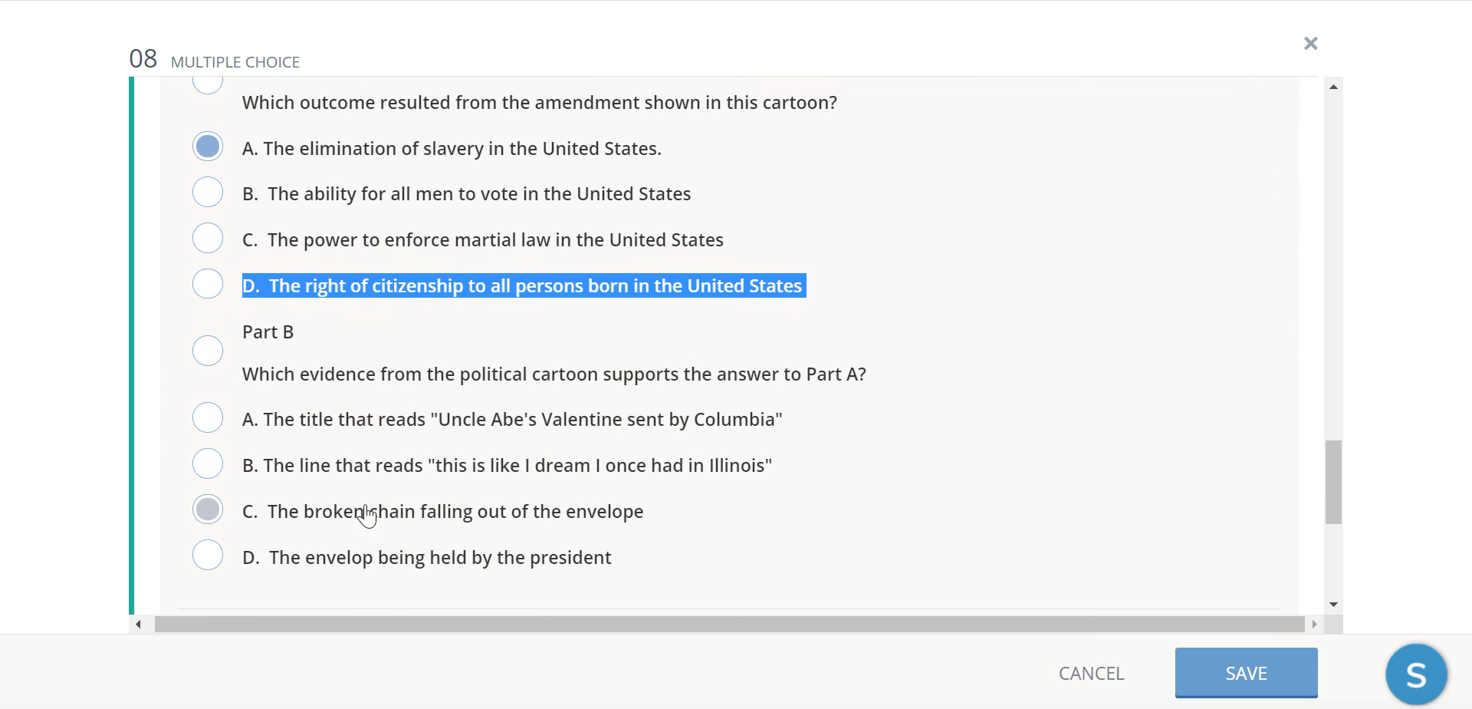
click(208, 511)
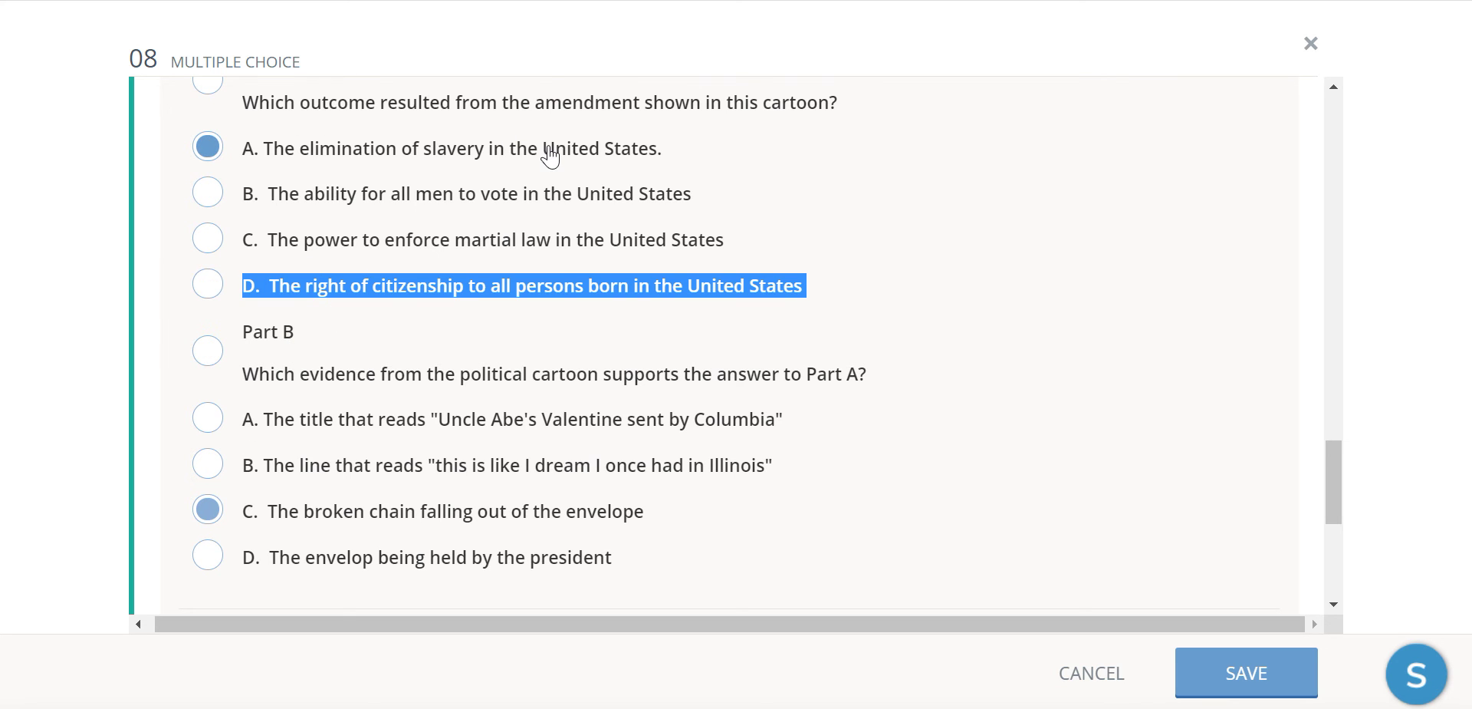
drag(1341, 479, 1332, 457)
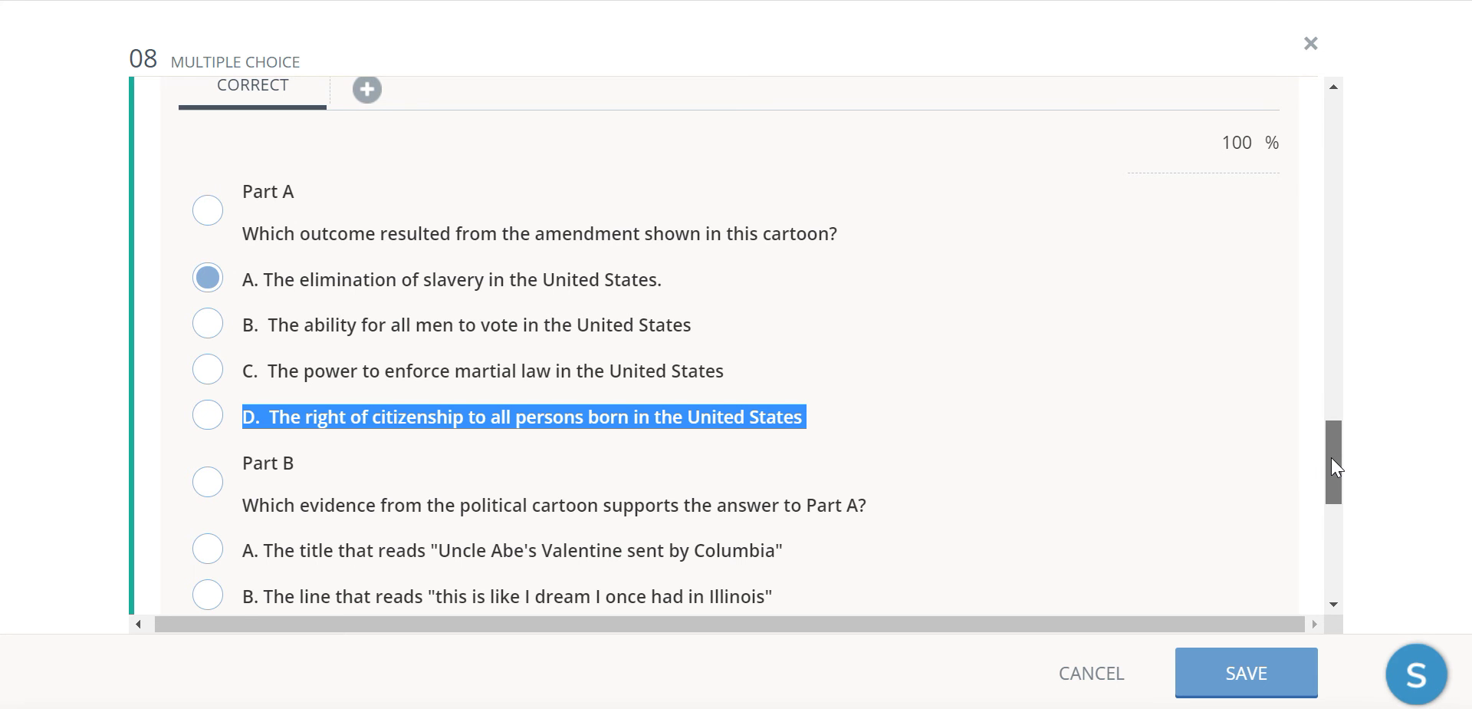
Set the Part A prompt to font size 20 and underline its question line.
drag(1332, 459, 1326, 285)
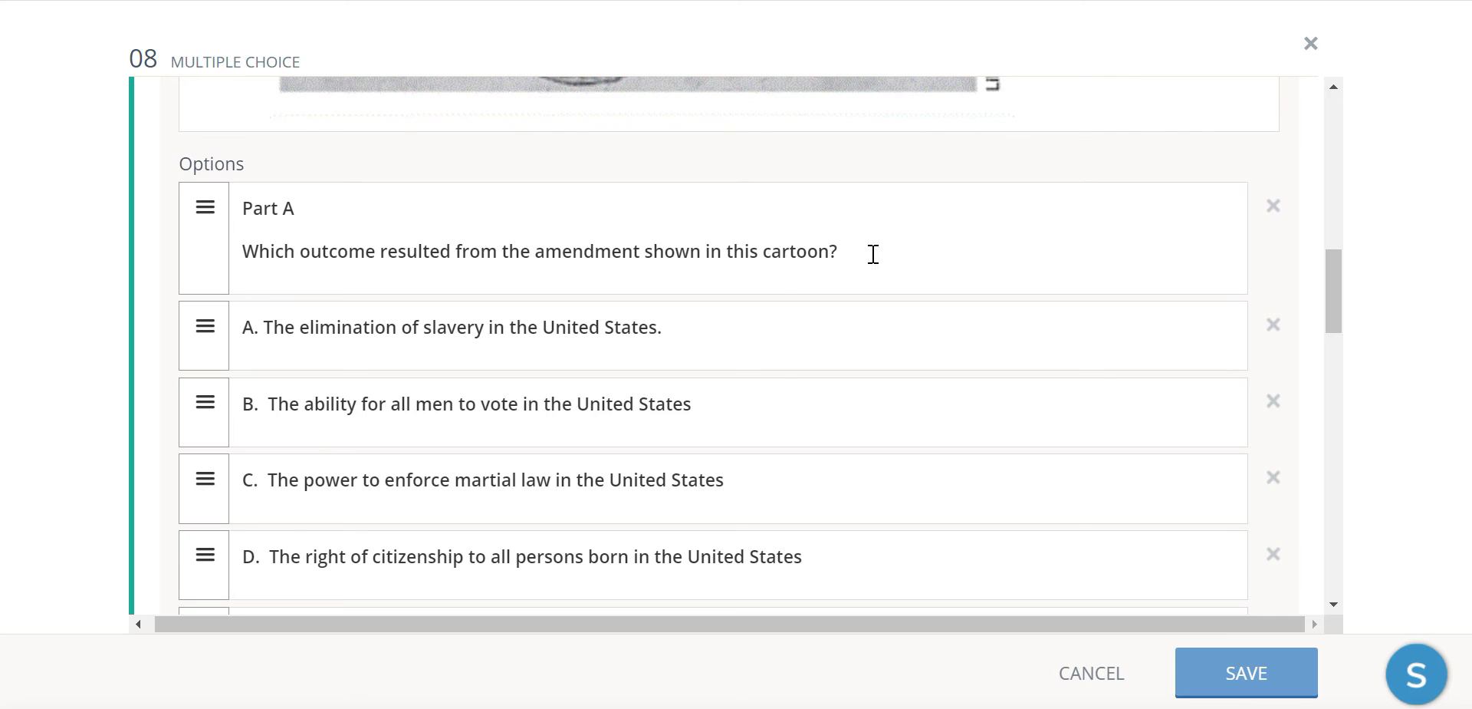
drag(873, 254, 239, 206)
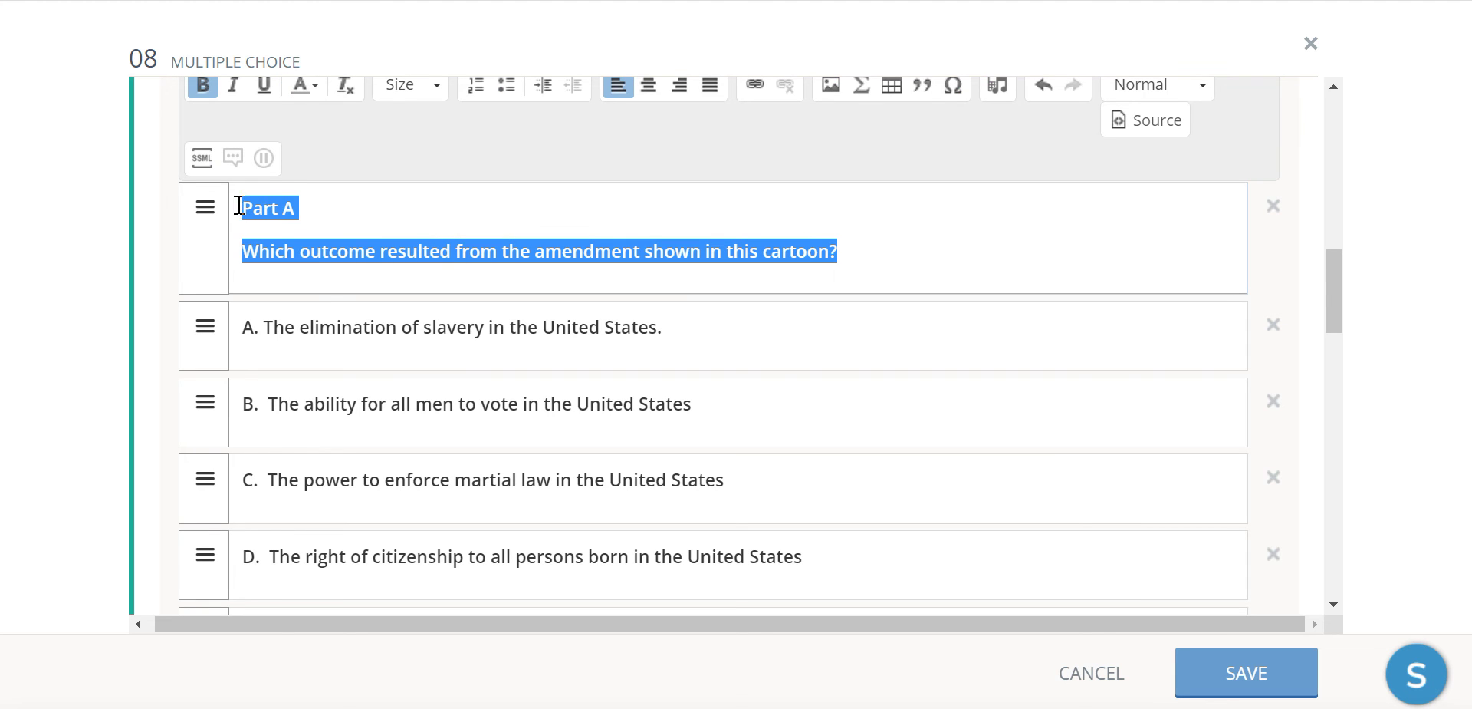
click(431, 90)
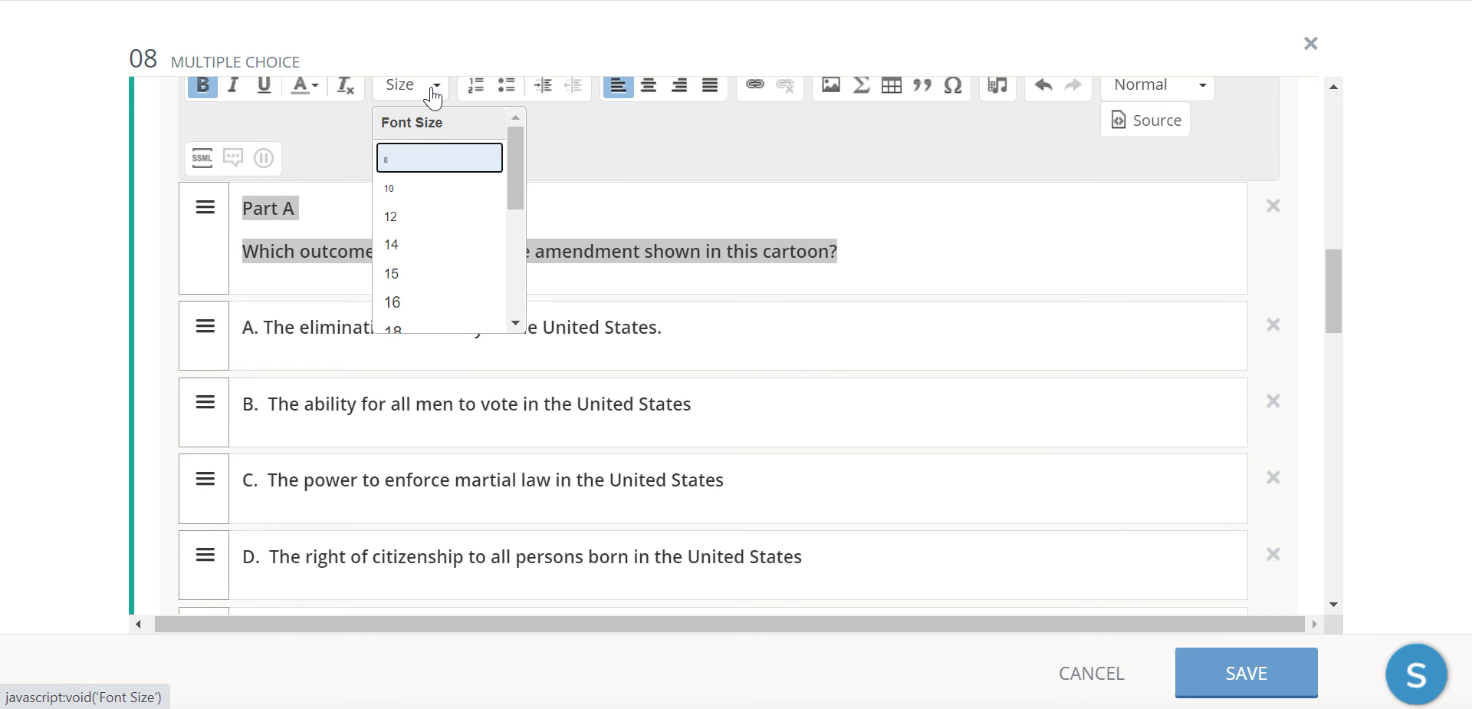
drag(514, 184, 518, 212)
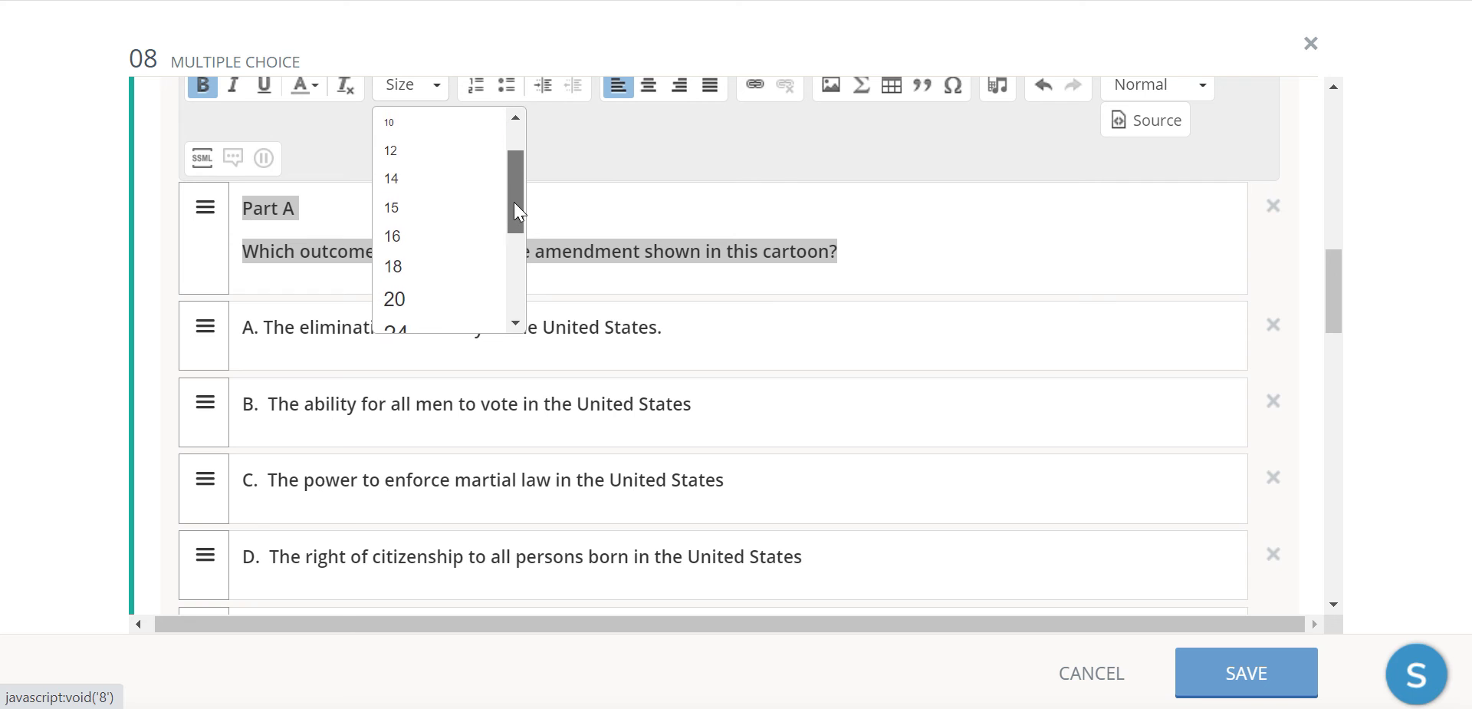
click(476, 268)
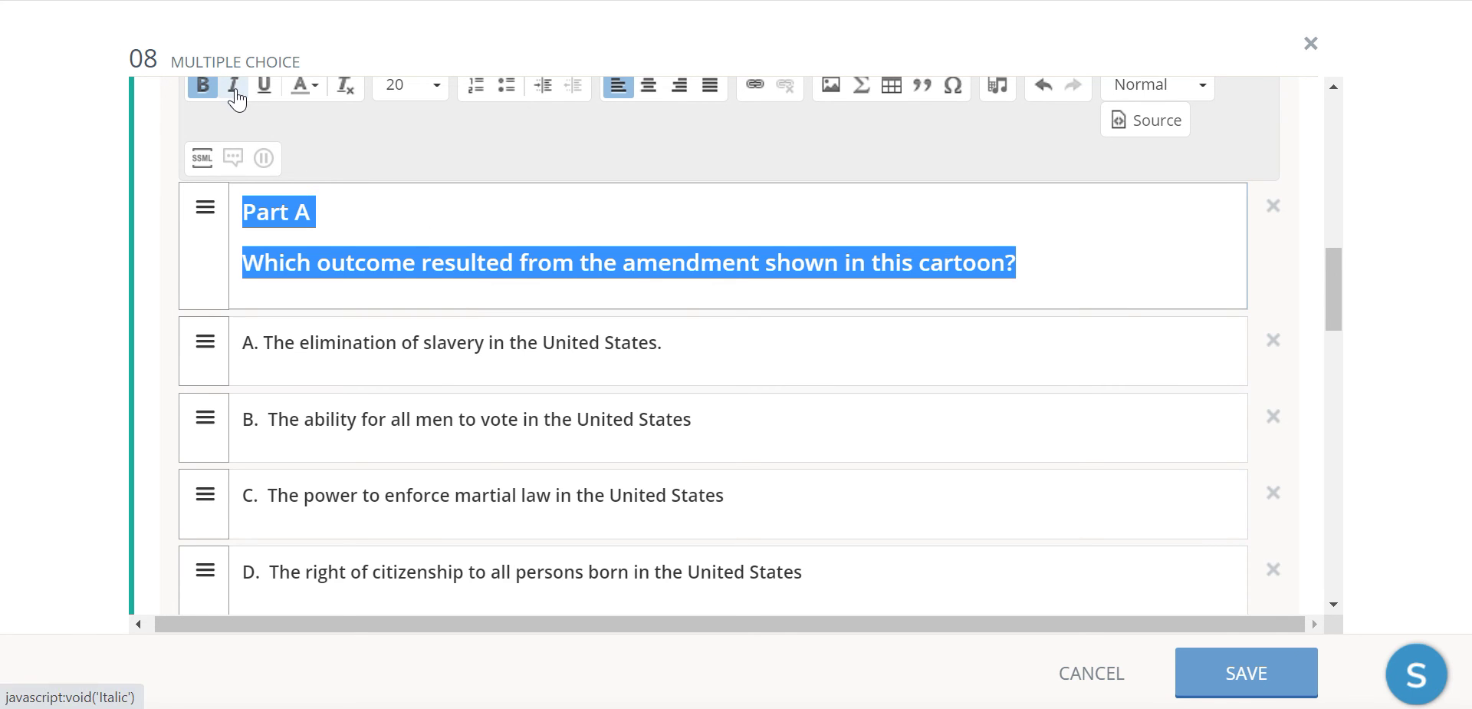
triple_click(346, 265)
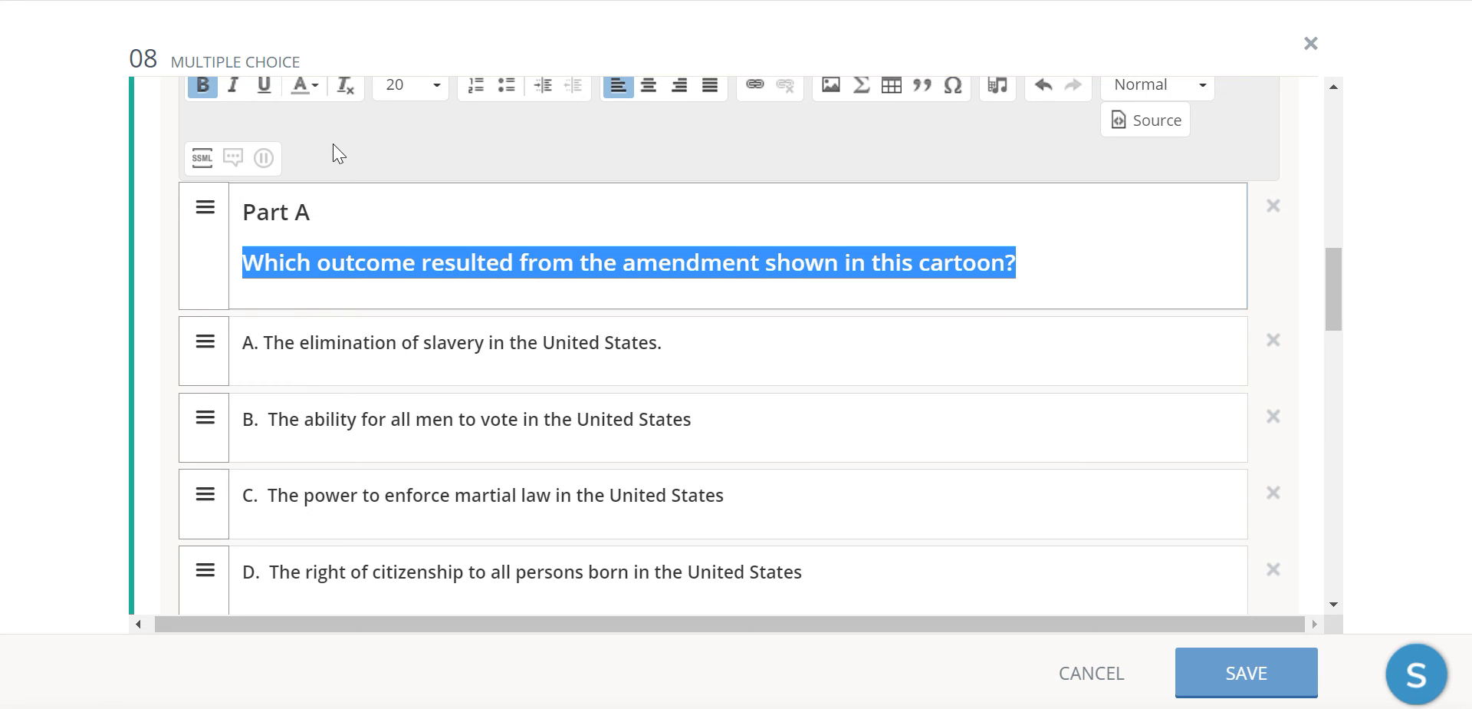
click(265, 90)
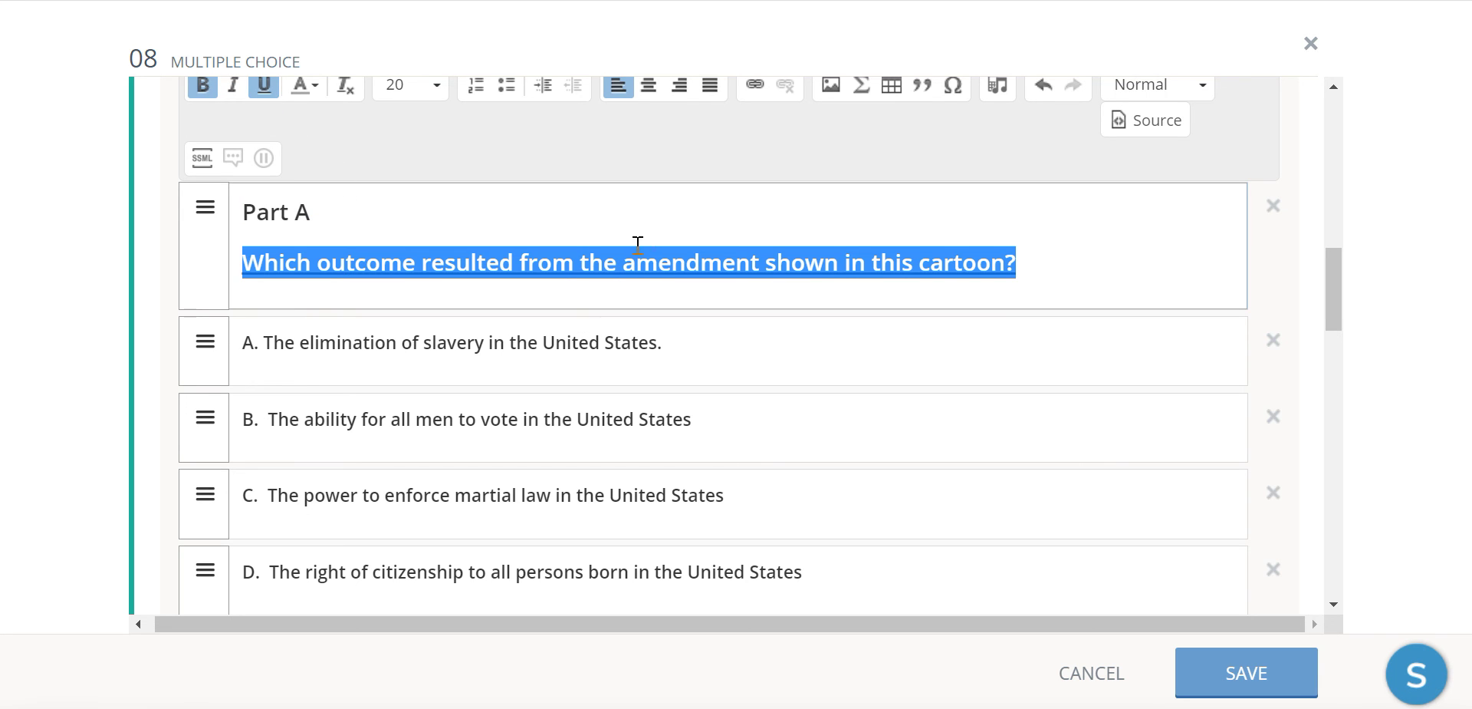
click(636, 240)
Enlarge both lines of the Part A prompt to size 25.
drag(1037, 256, 238, 207)
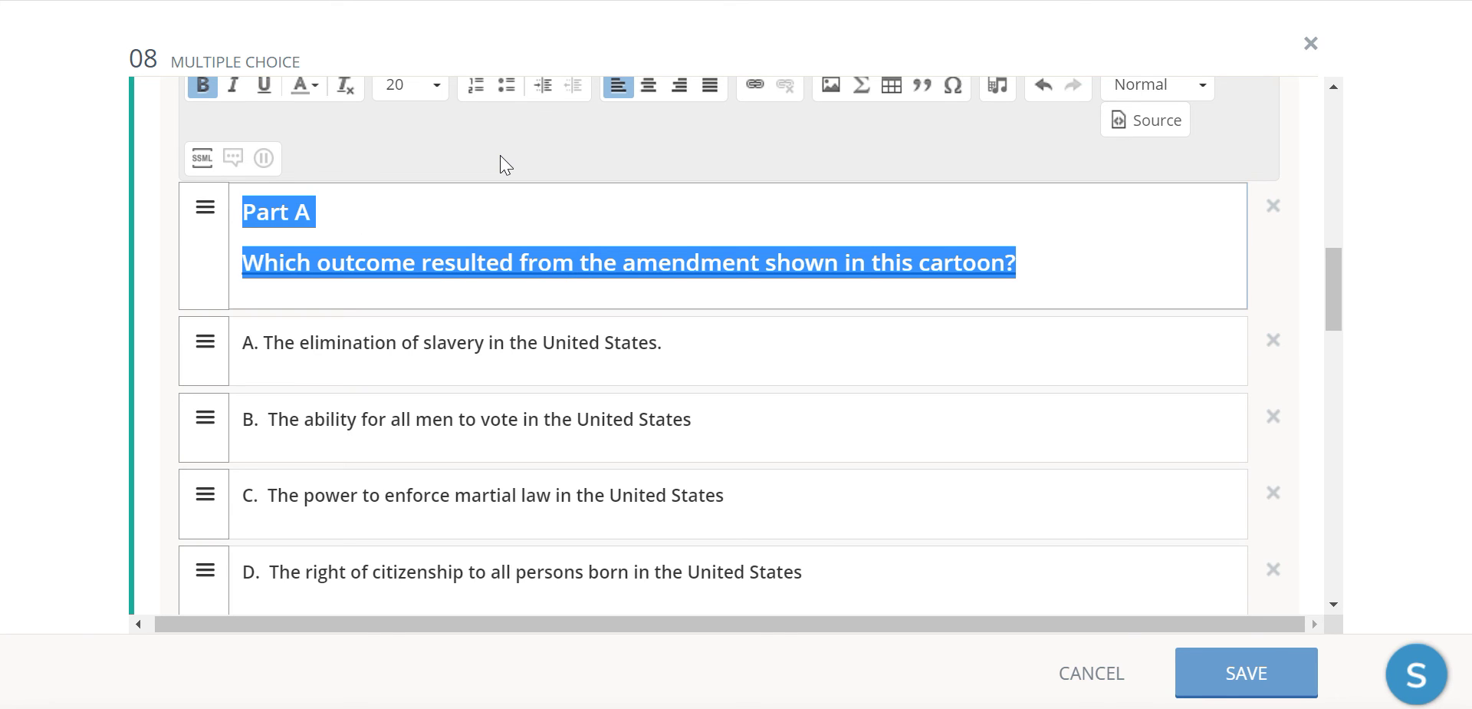
click(437, 86)
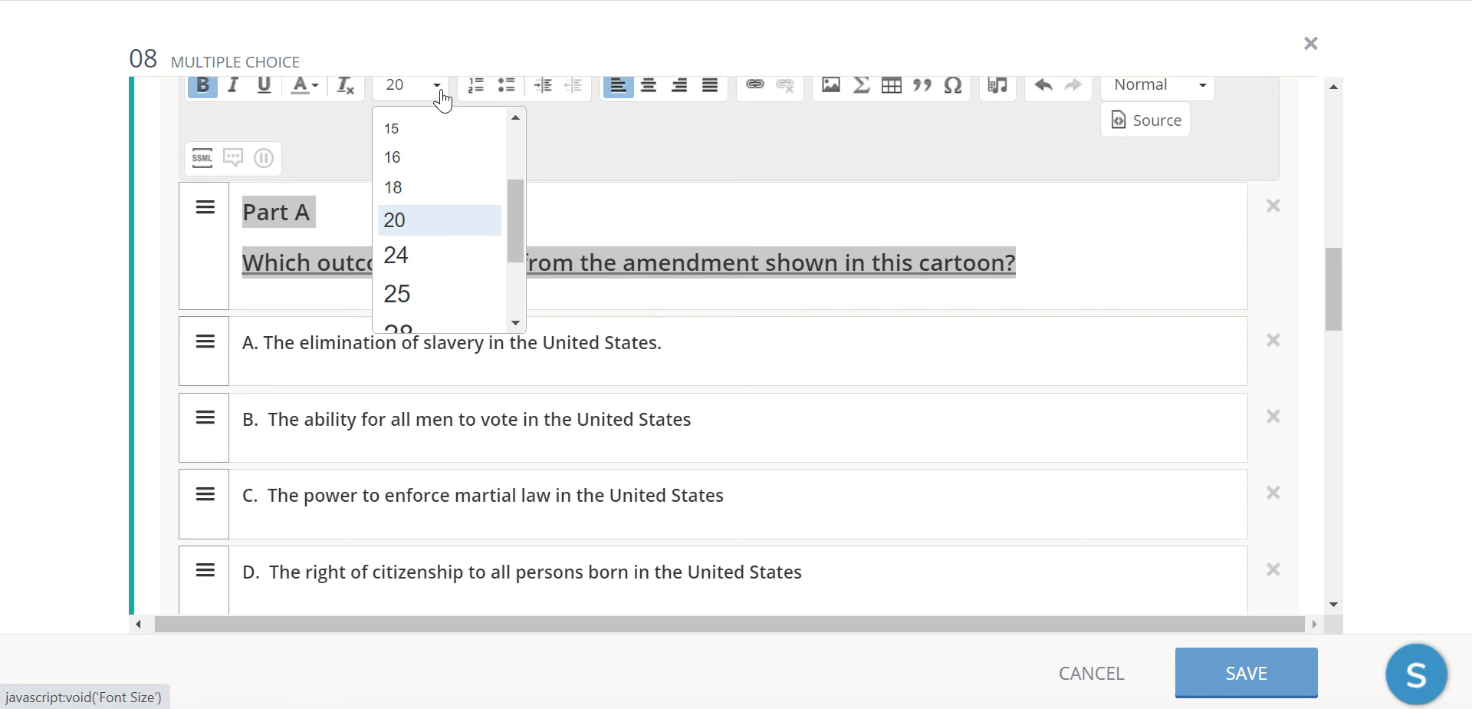
click(439, 293)
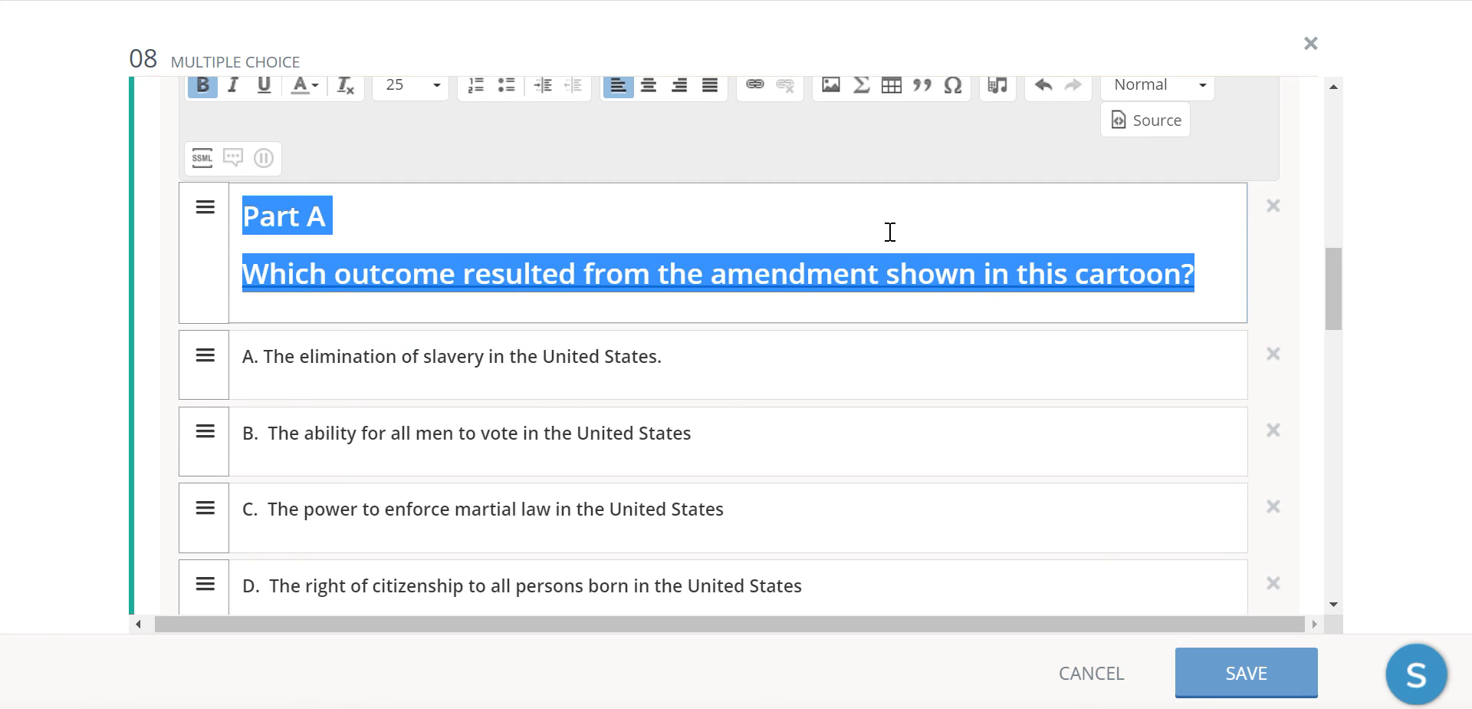
click(1164, 226)
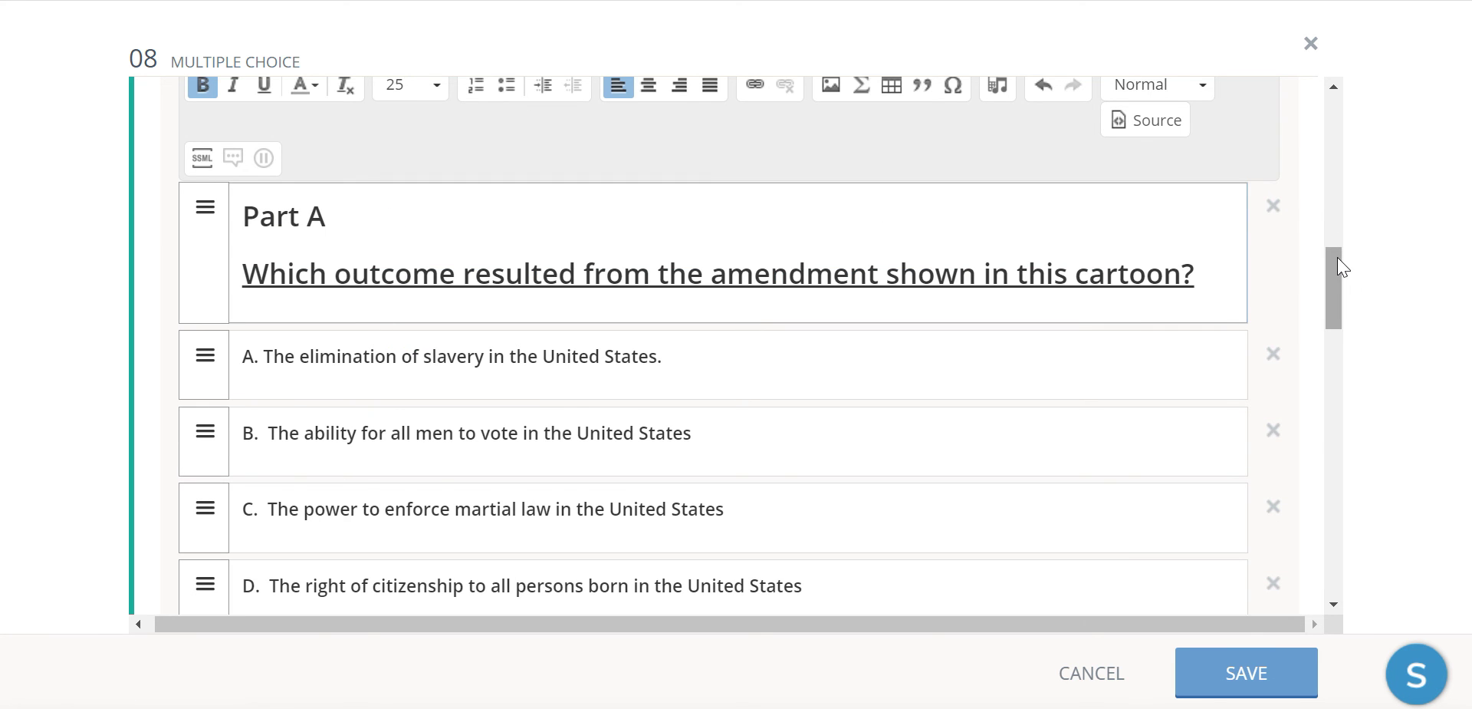
drag(1337, 267, 1344, 329)
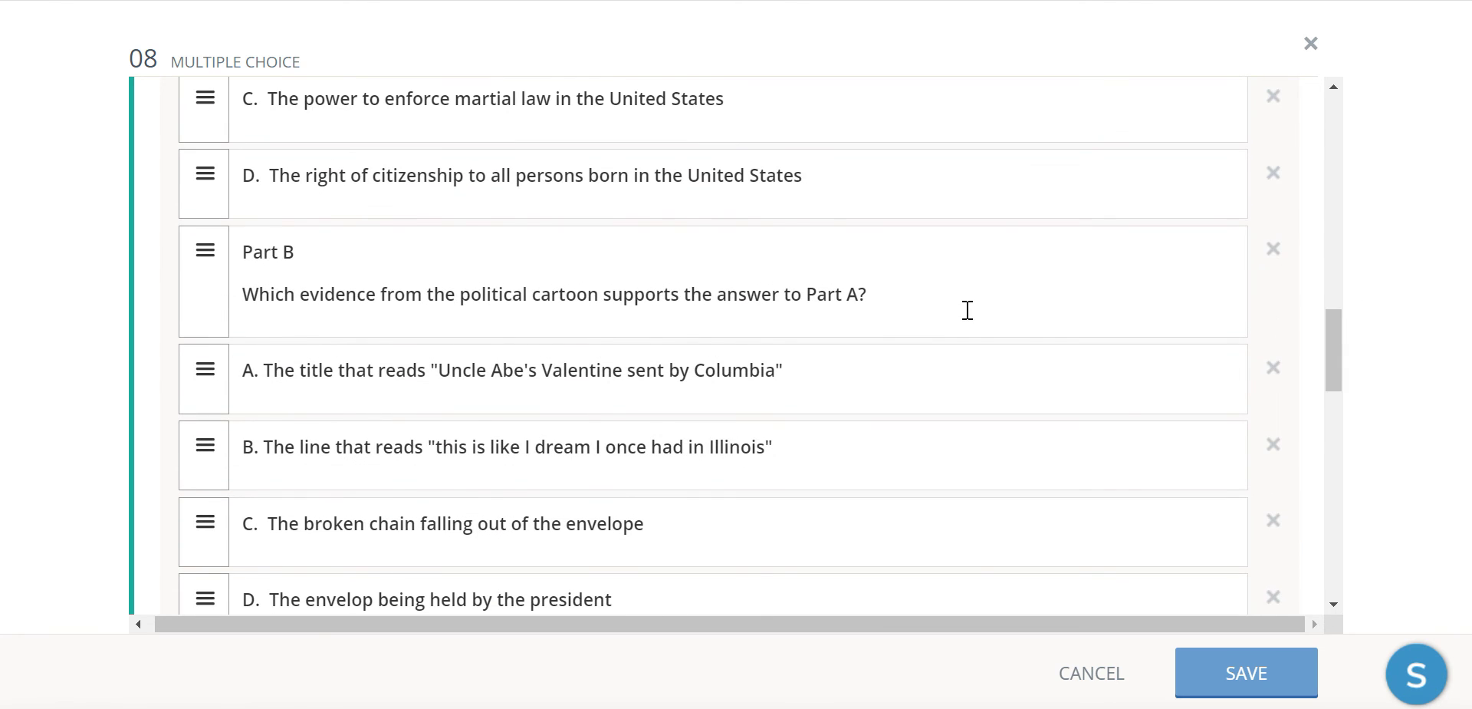
Underline the Part B evidence question line.
click(917, 298)
drag(917, 297, 191, 246)
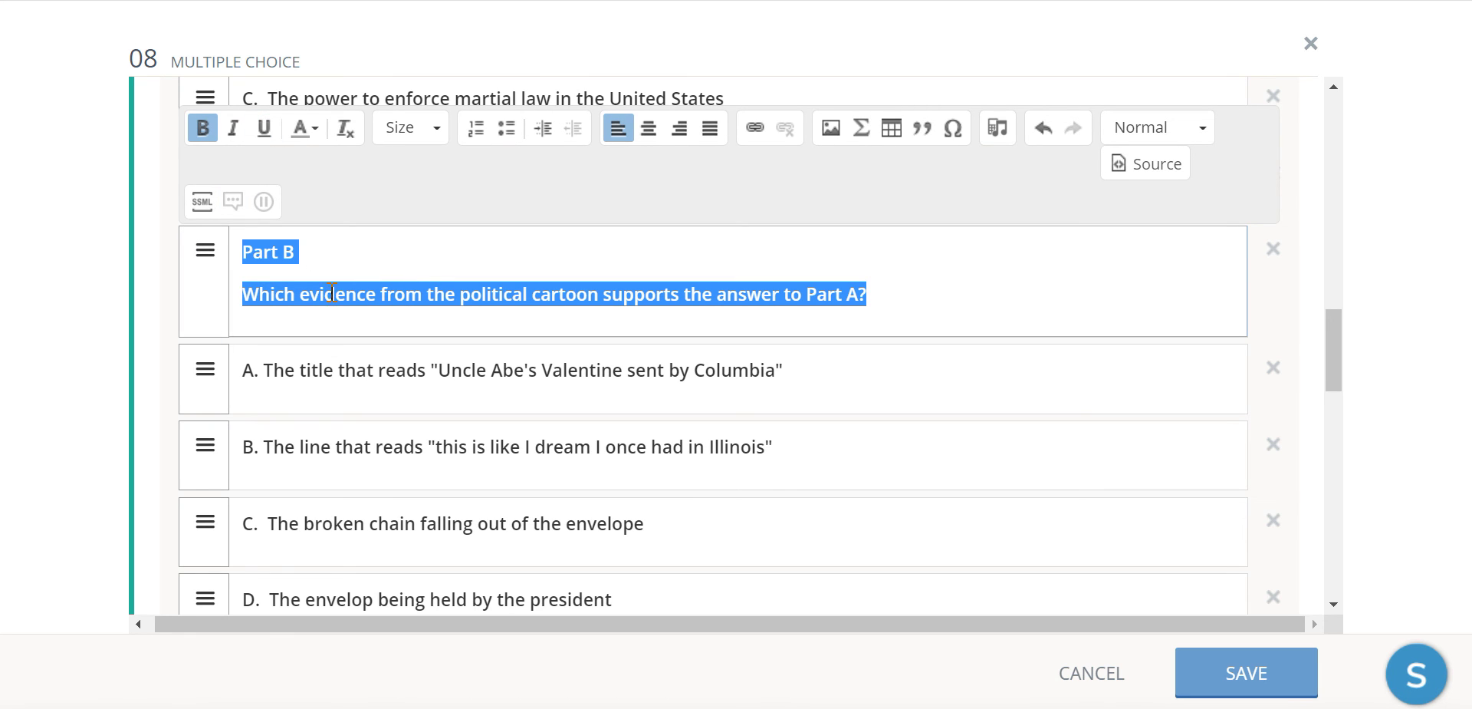
triple_click(332, 294)
click(264, 128)
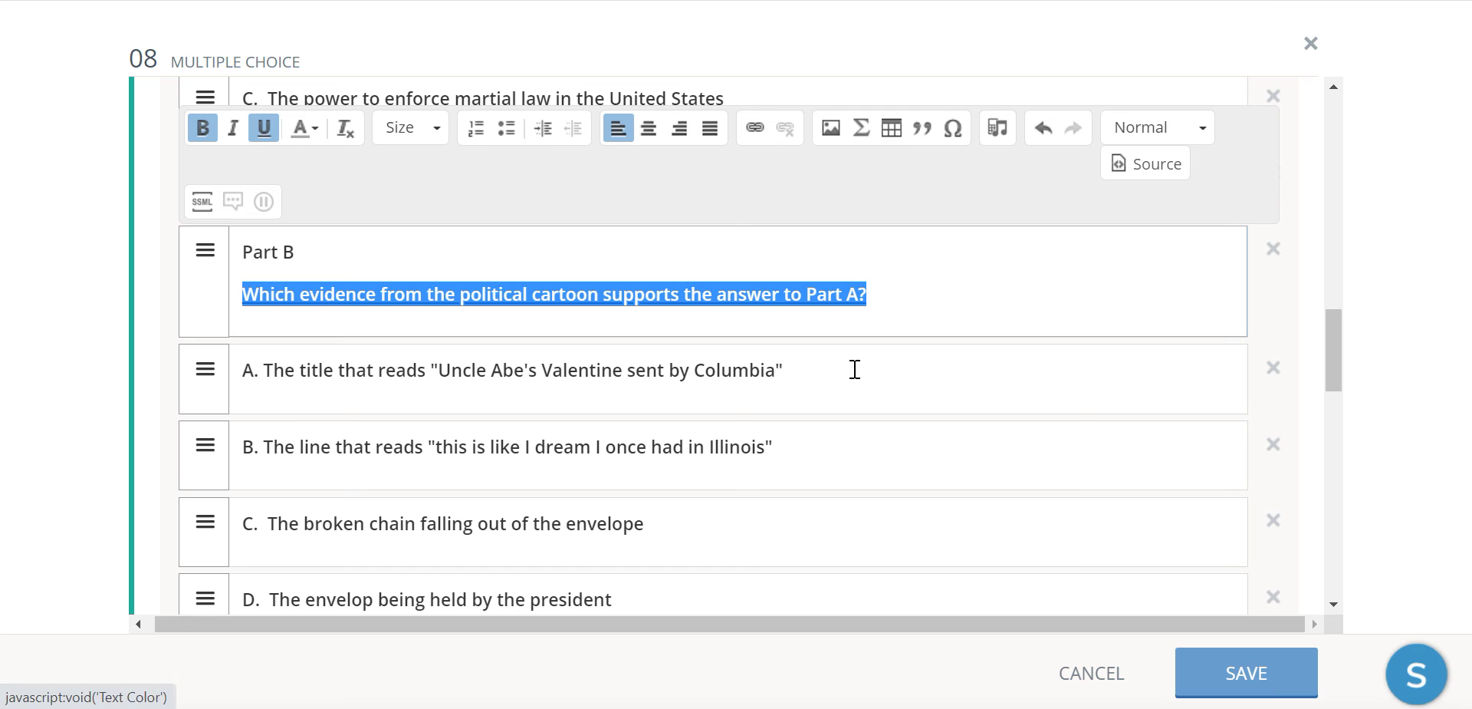
click(920, 299)
Enlarge both lines of the Part B prompt to size 25.
drag(920, 299, 234, 245)
click(418, 145)
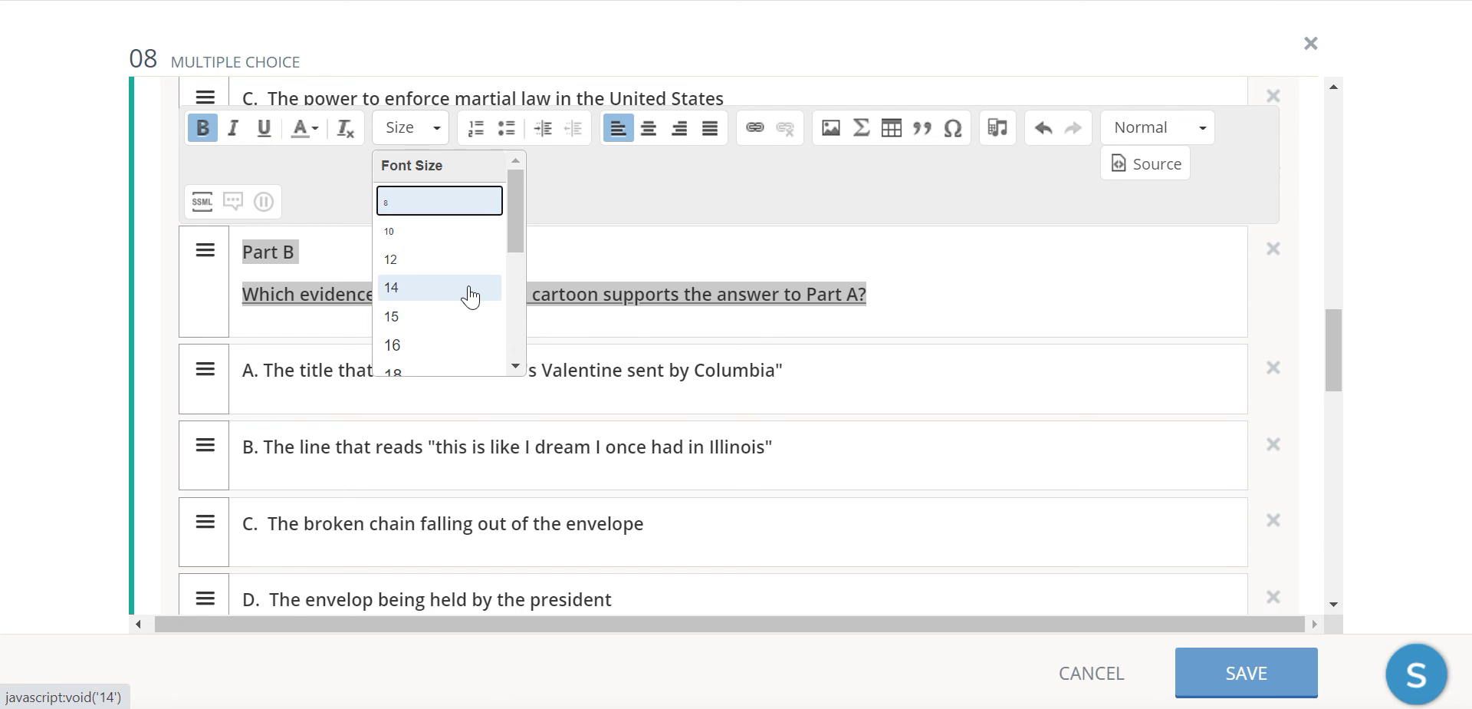
drag(509, 240, 519, 296)
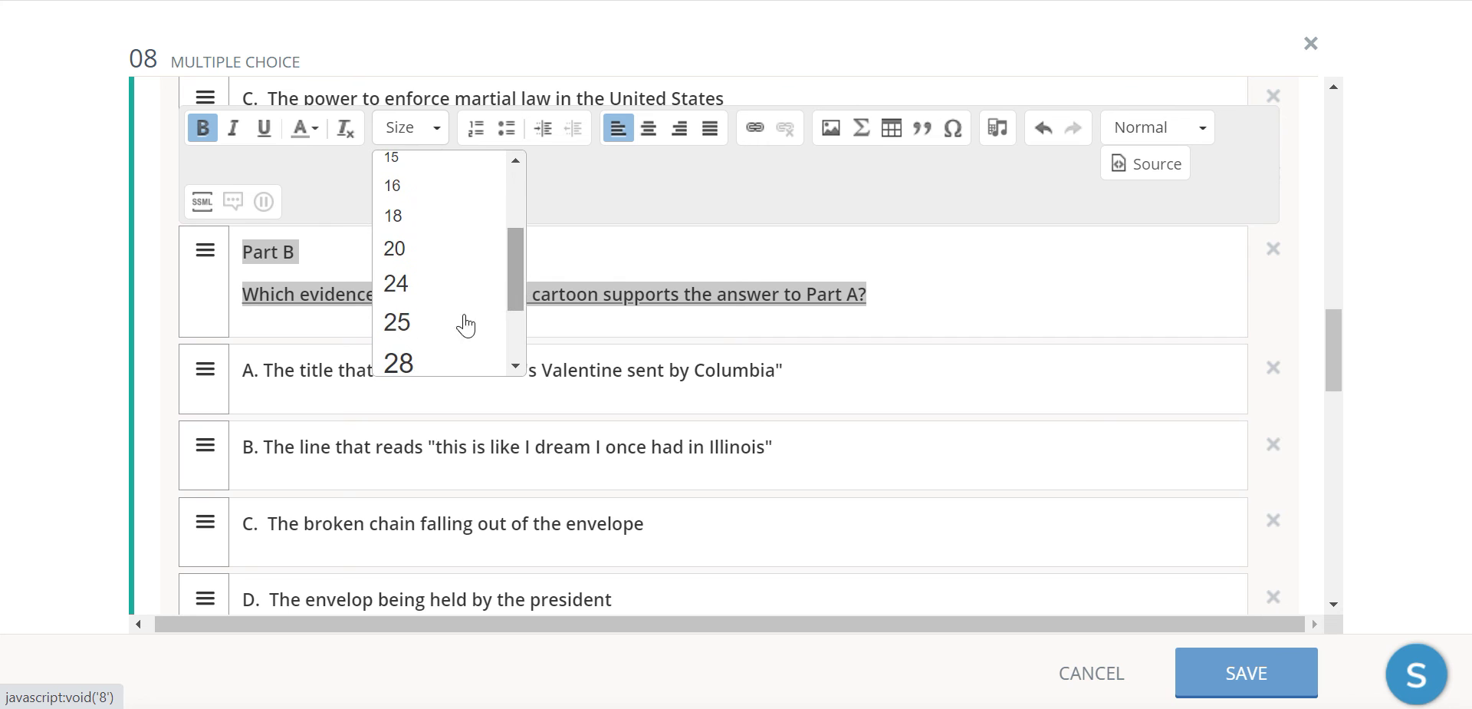
click(436, 330)
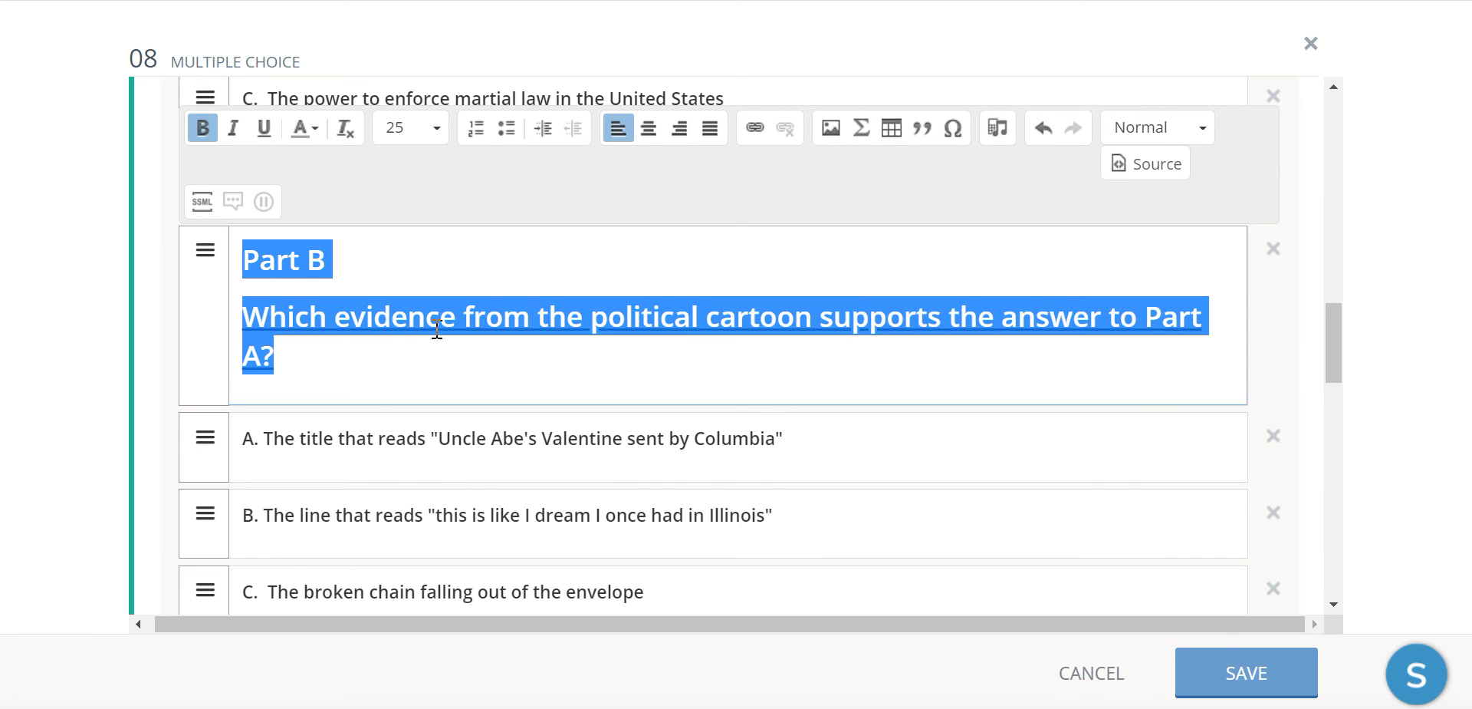
drag(1337, 339, 1333, 381)
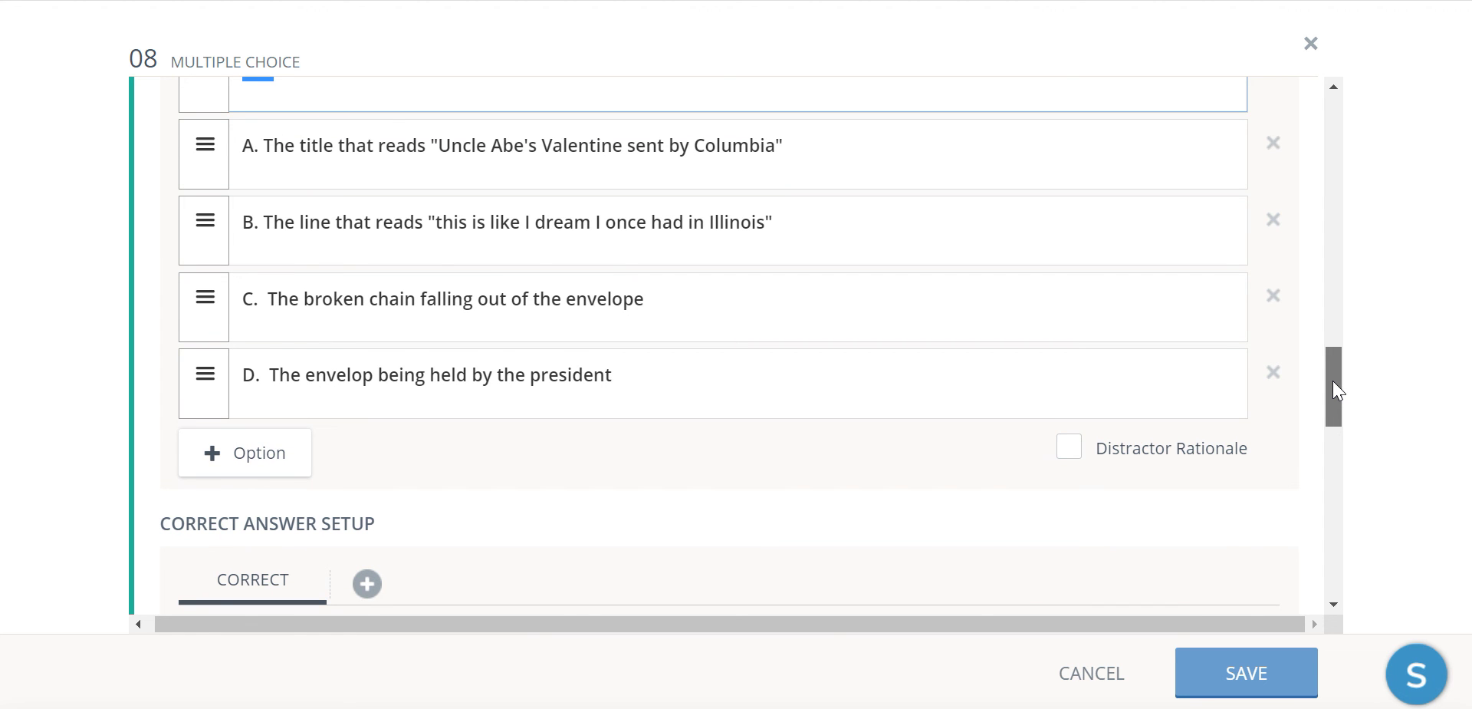
drag(1333, 381, 1310, 114)
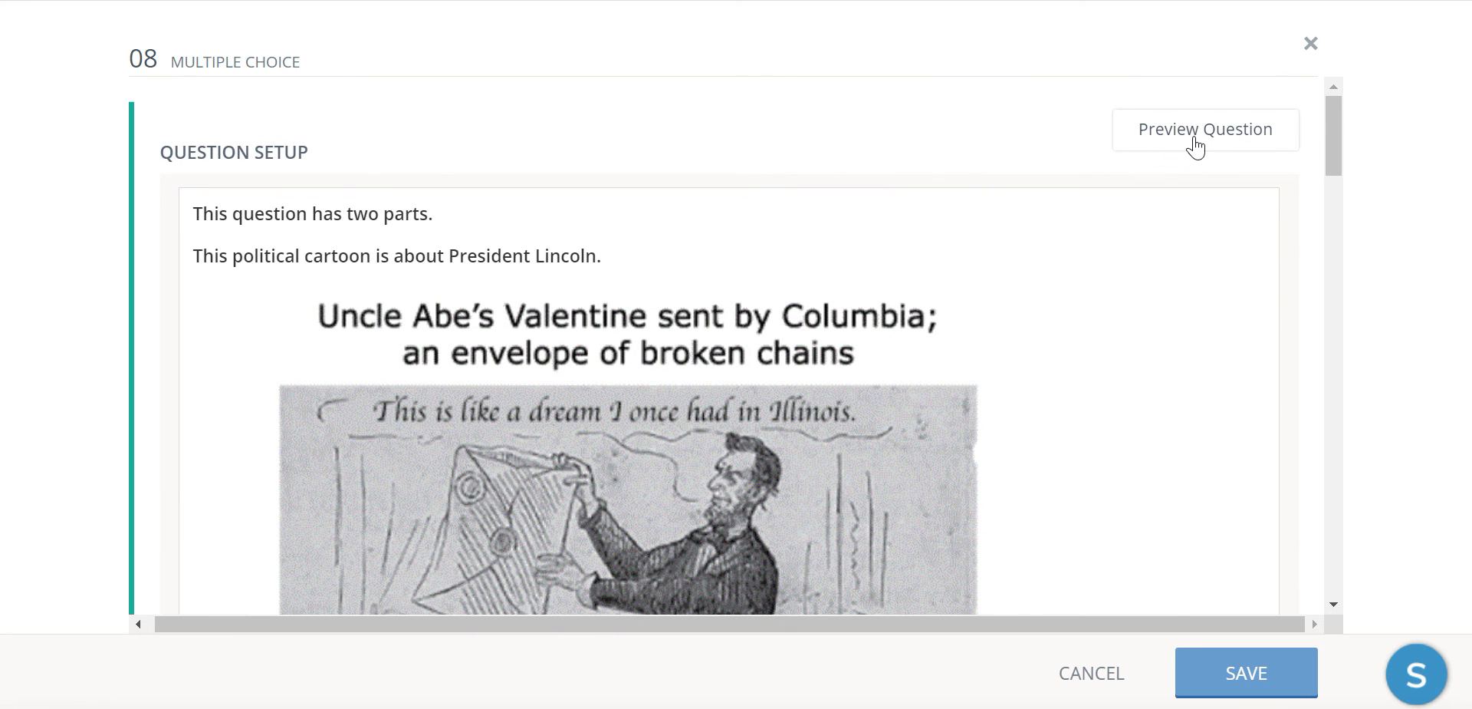
Preview item 08 as students see it, checking the Lincoln cartoon and both enlarged, underlined part prompts.
click(1195, 146)
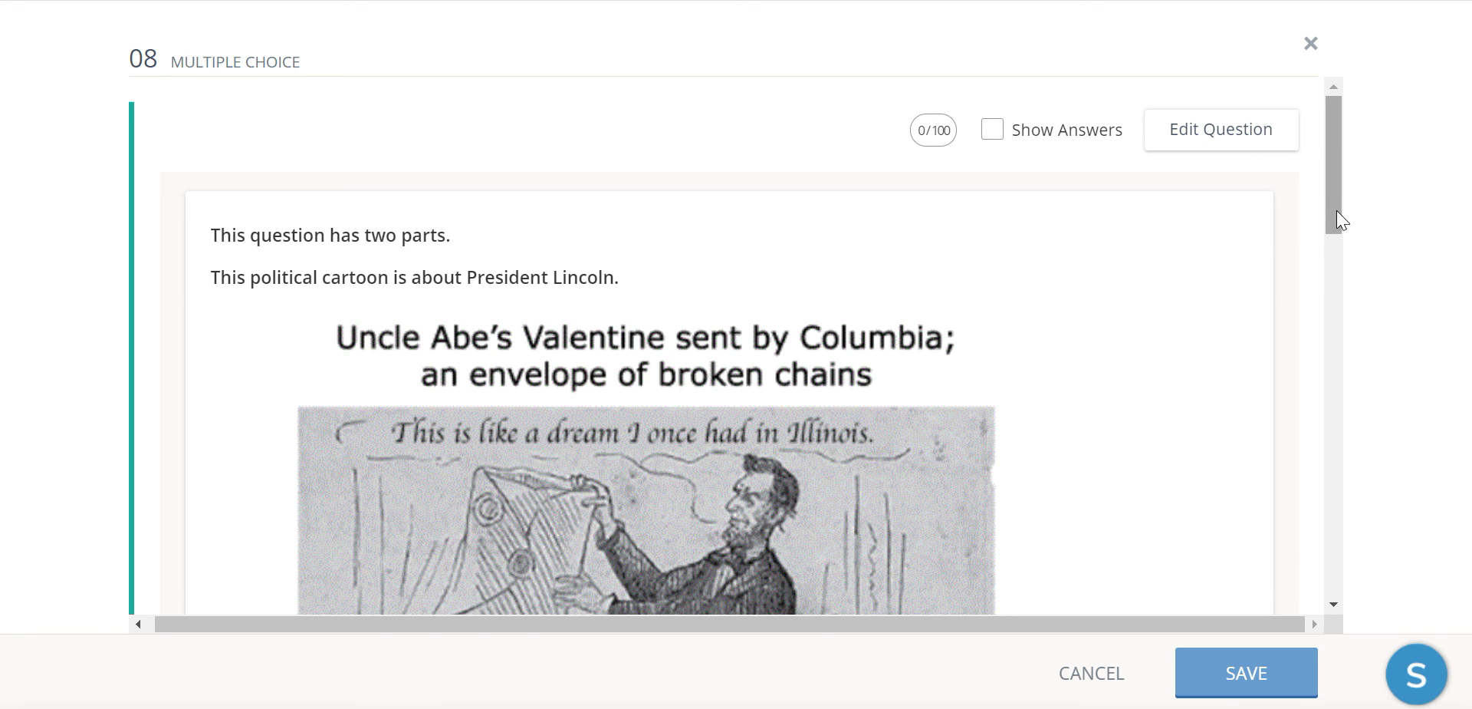
drag(1336, 212, 1364, 477)
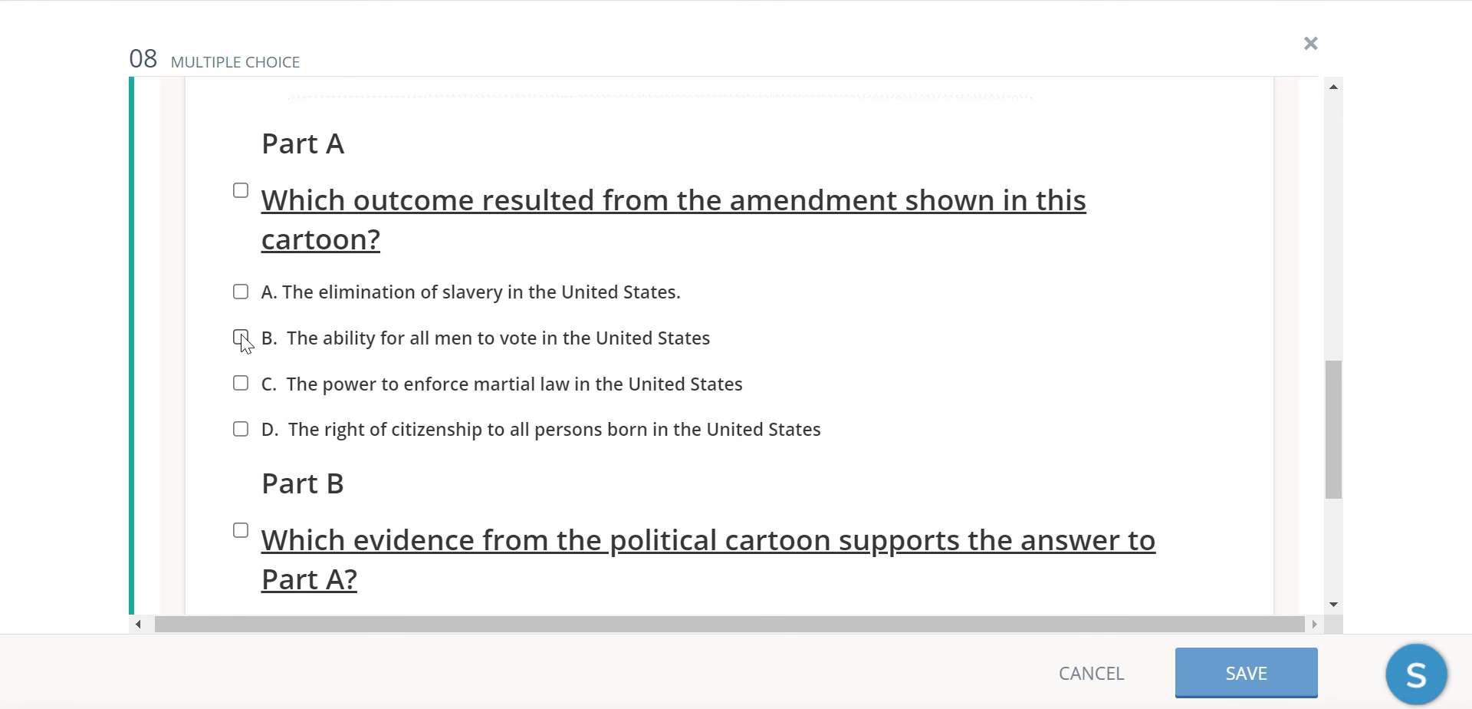
scroll(1340, 392, down, 1)
drag(1344, 429, 1348, 471)
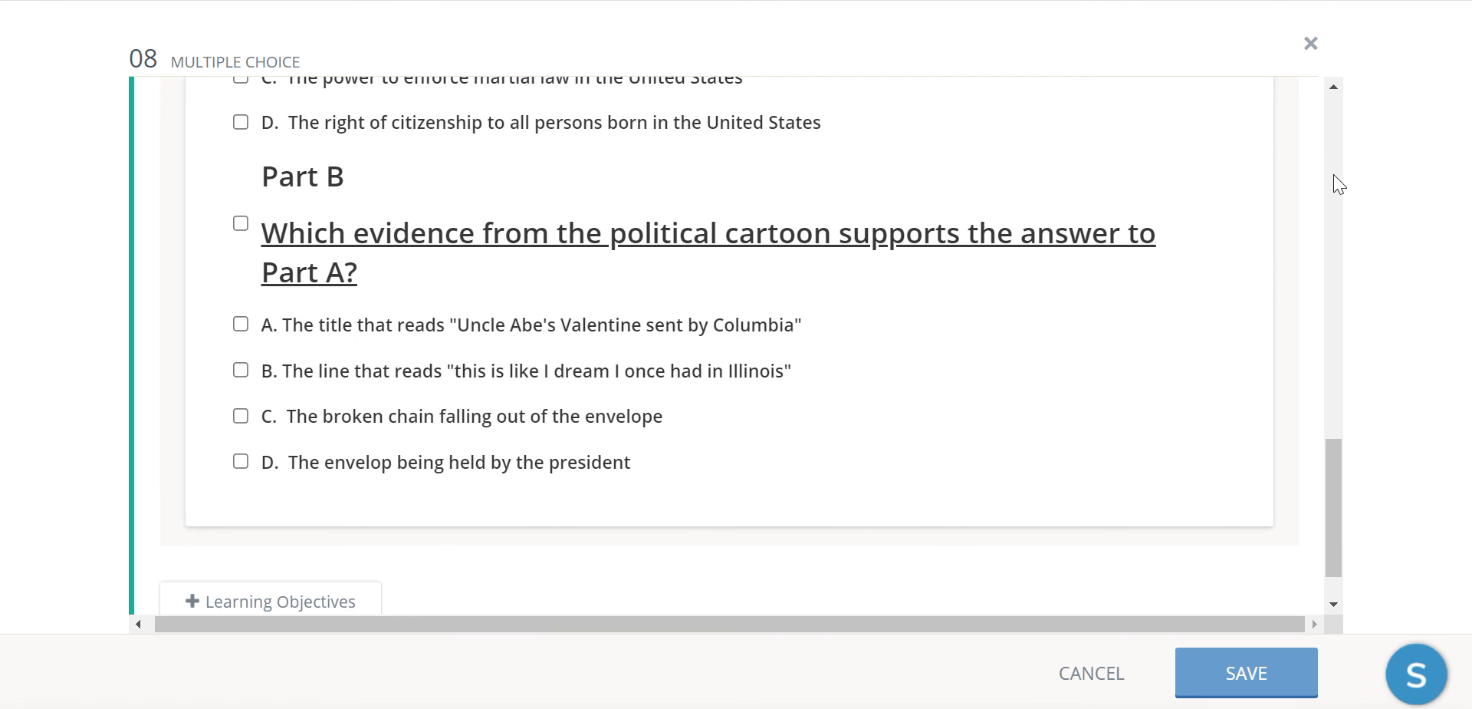
scroll(1333, 173, up, 10)
drag(1333, 174, 1327, 67)
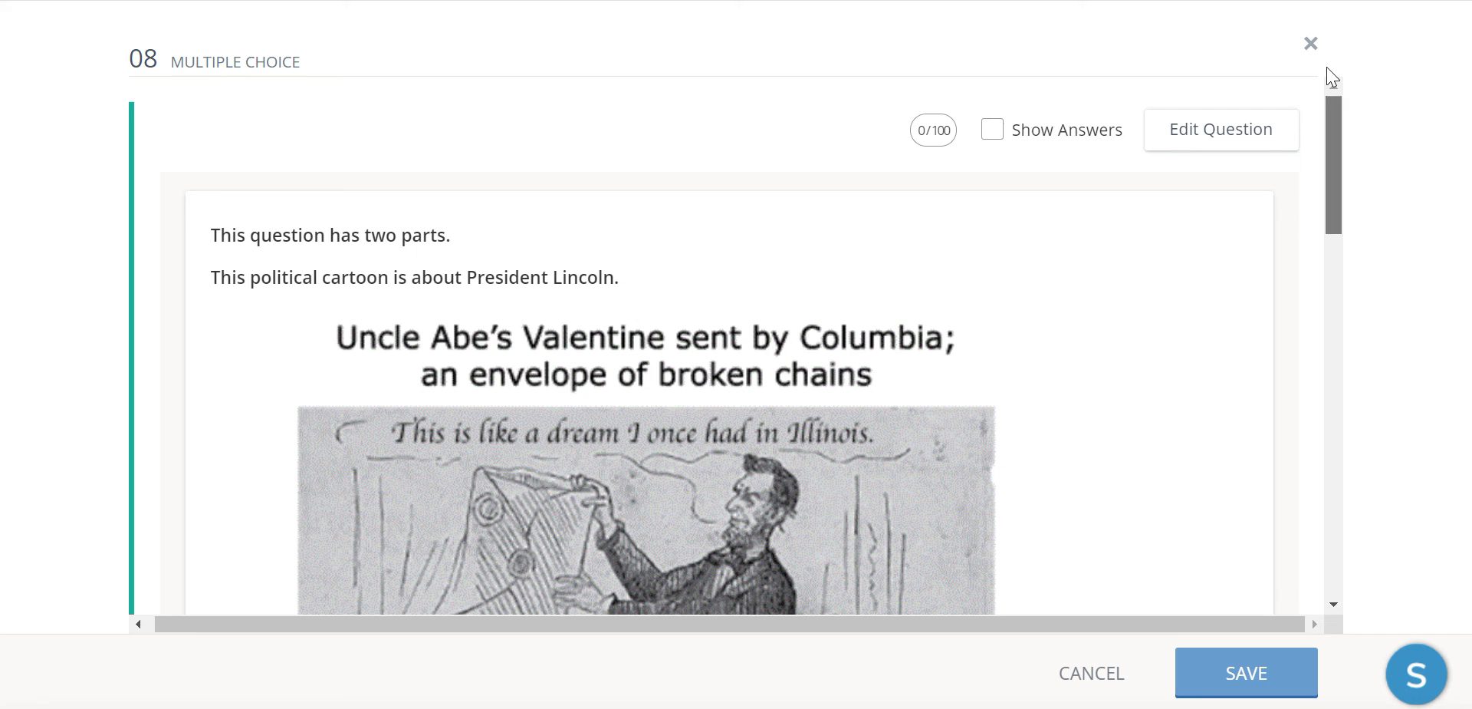
Return to the item 08 editor and scroll down to Part B's correct option C and Exact Match scoring.
click(1227, 138)
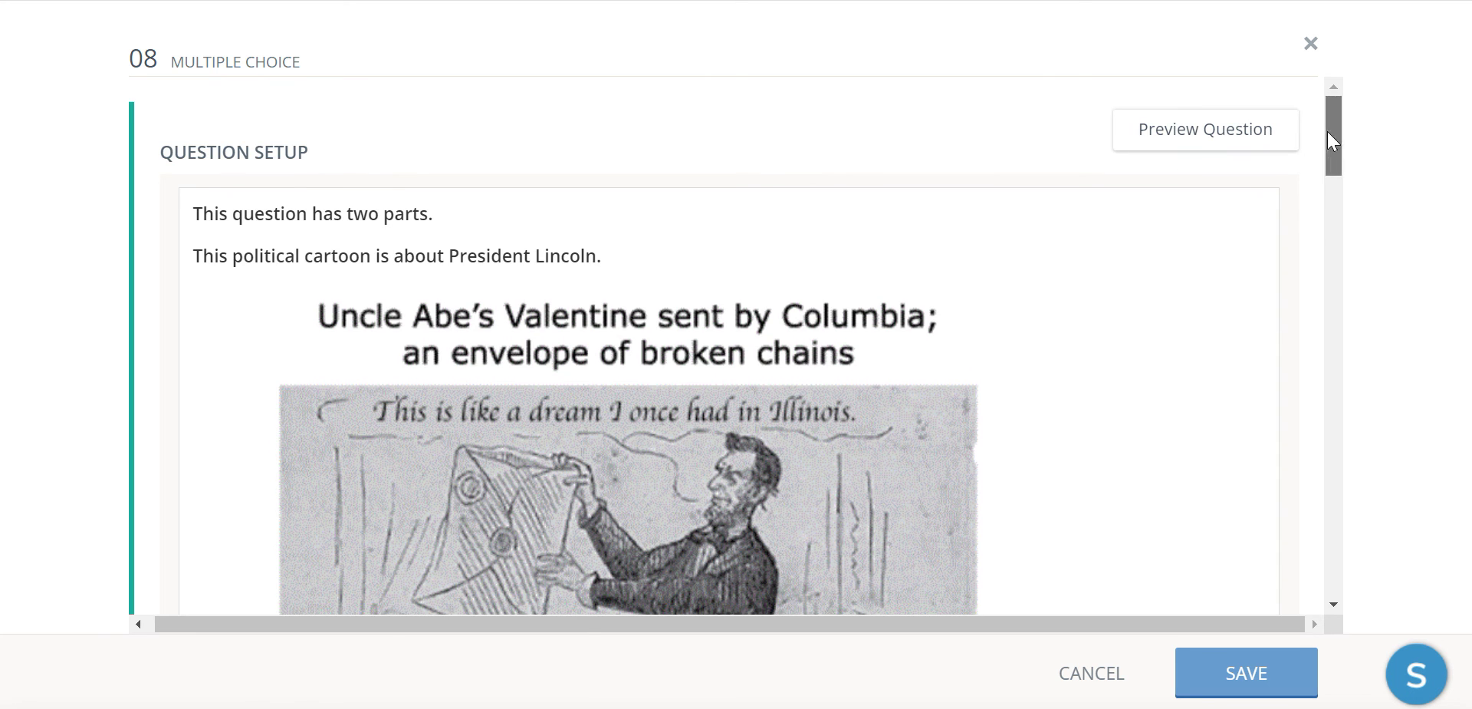
drag(1328, 132, 1399, 543)
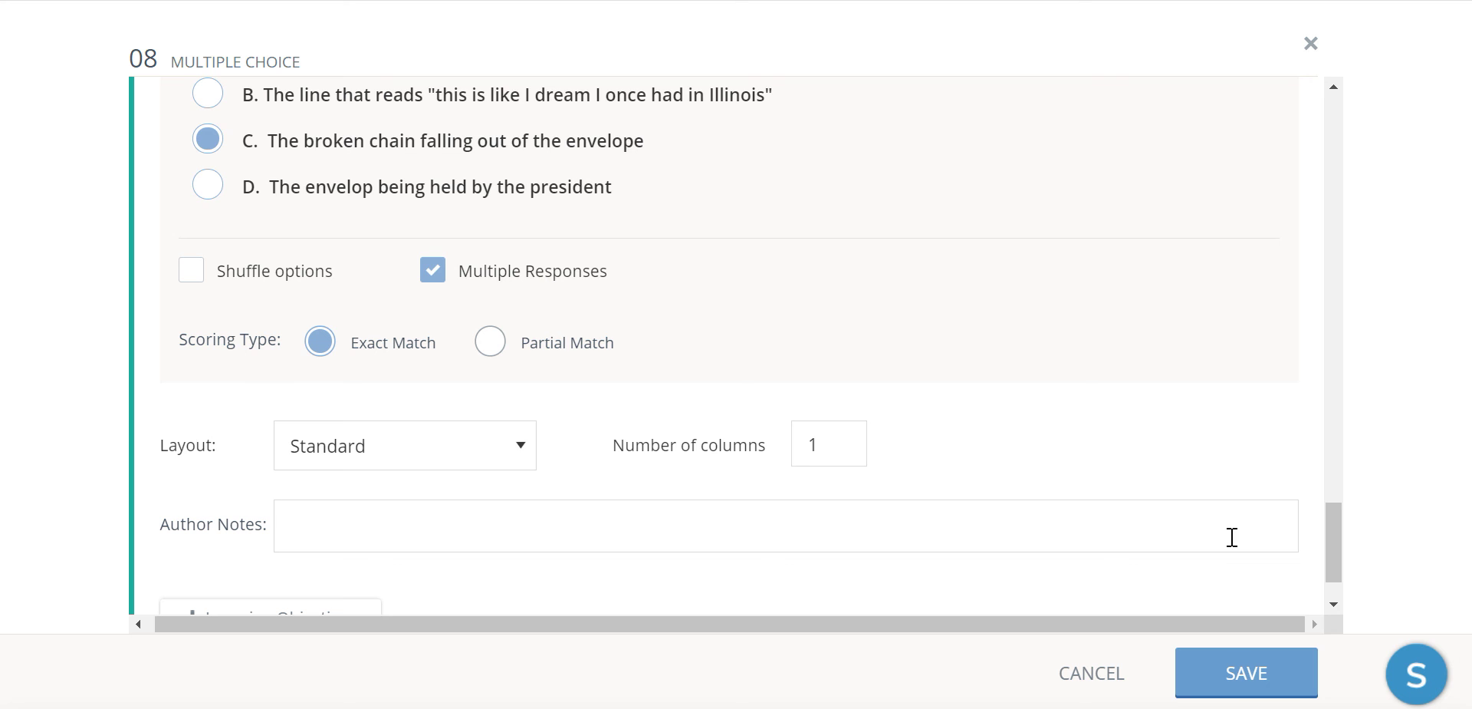
drag(1327, 542, 1333, 569)
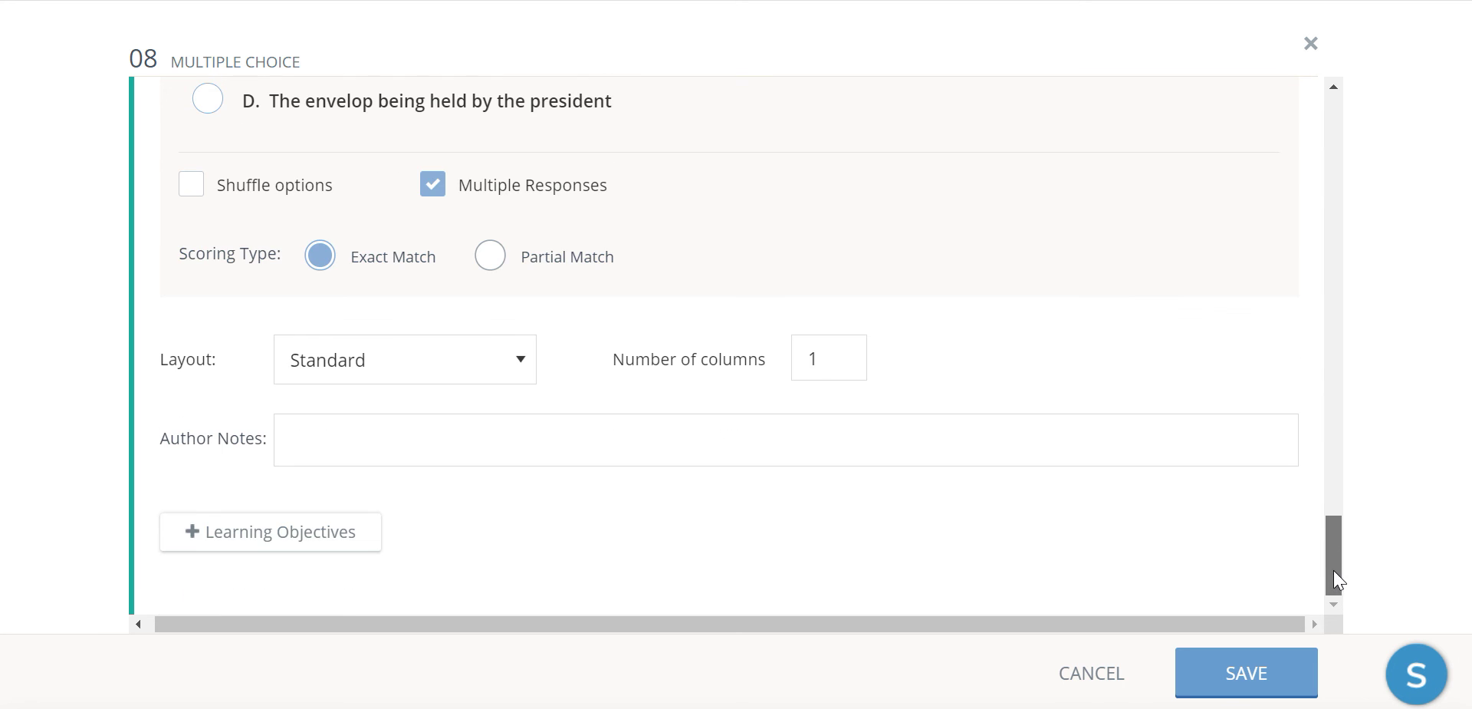